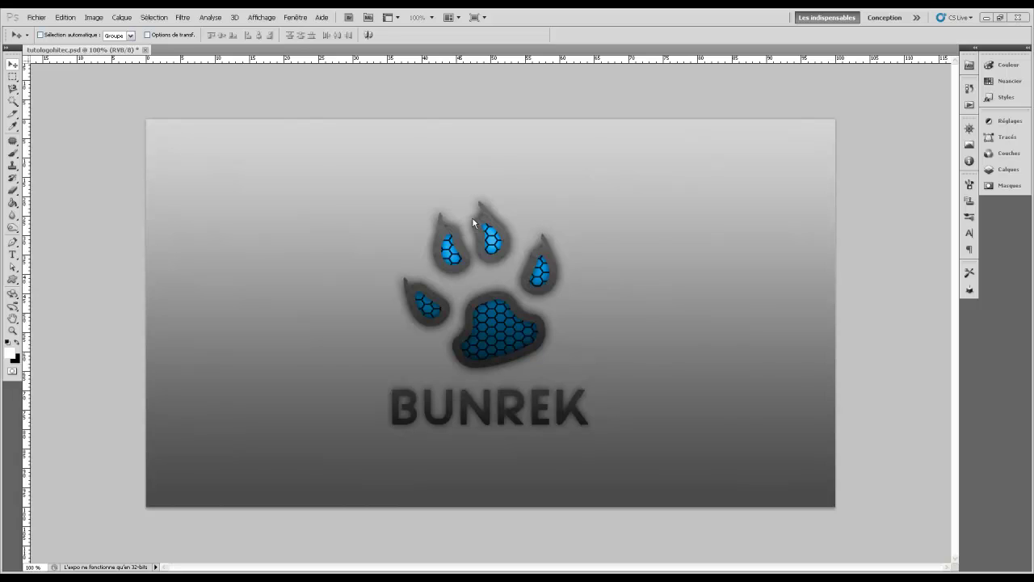
- Create a new RGB document 1000 pixels wide and 1000 pixels high at 72 pixels/inch with a white background
{"action": "left_click", "coordinate": [36, 18]}
{"action": "left_click", "coordinate": [42, 25]}
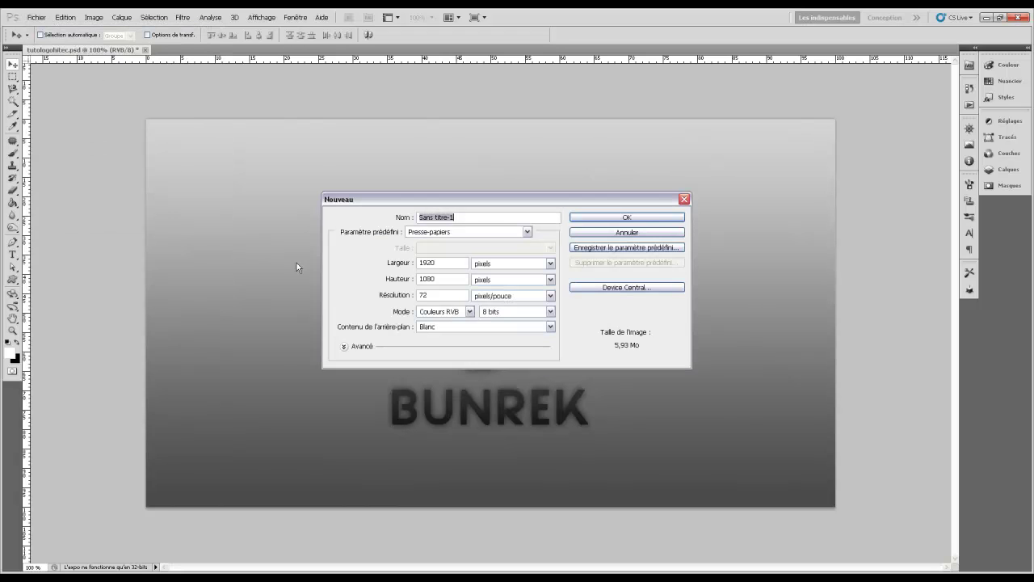
{"action": "left_click_drag", "start_coordinate": [503, 208], "coordinate": [221, 69]}
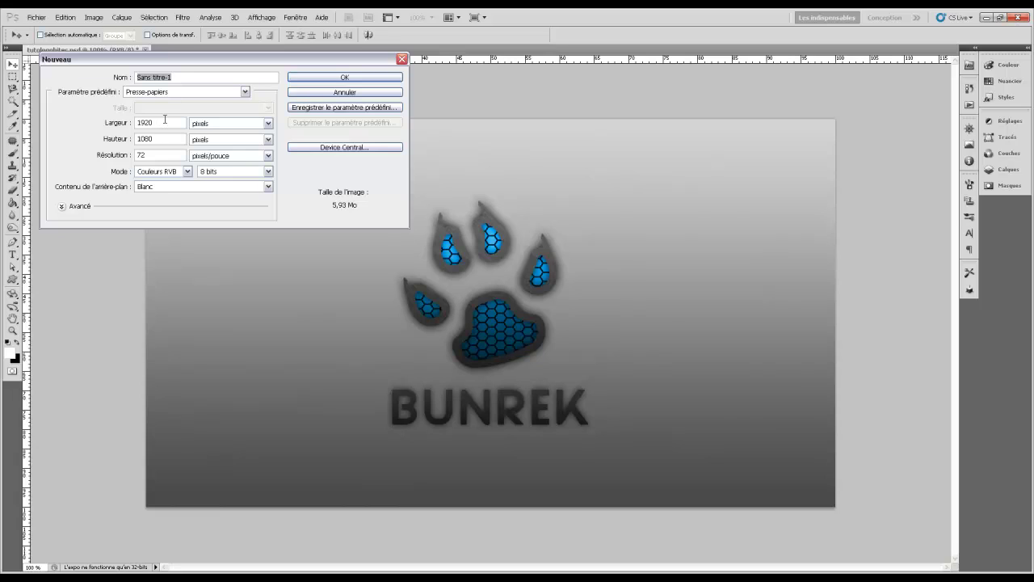
{"action": "double_click", "coordinate": [165, 121]}
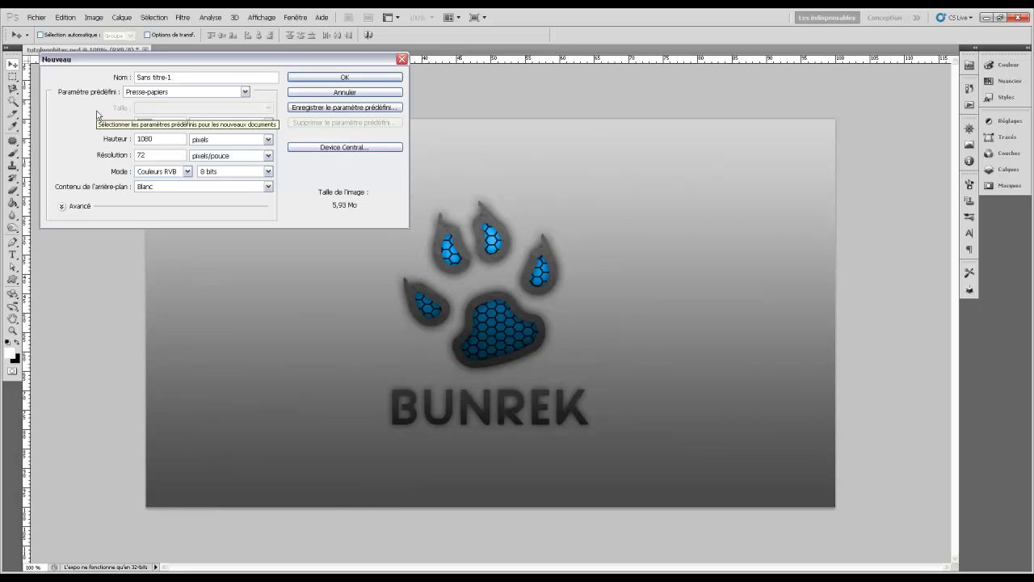
{"action": "type", "text": "1000"}
{"action": "key", "text": "Tab"}
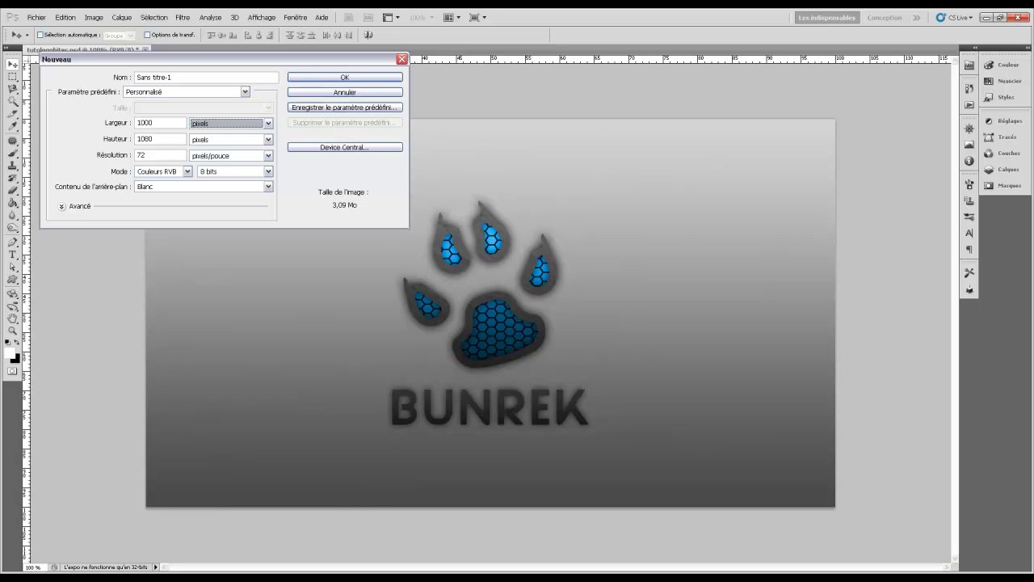
{"action": "key", "text": "Tab"}
{"action": "type", "text": "1000"}
{"action": "key", "text": "Return"}
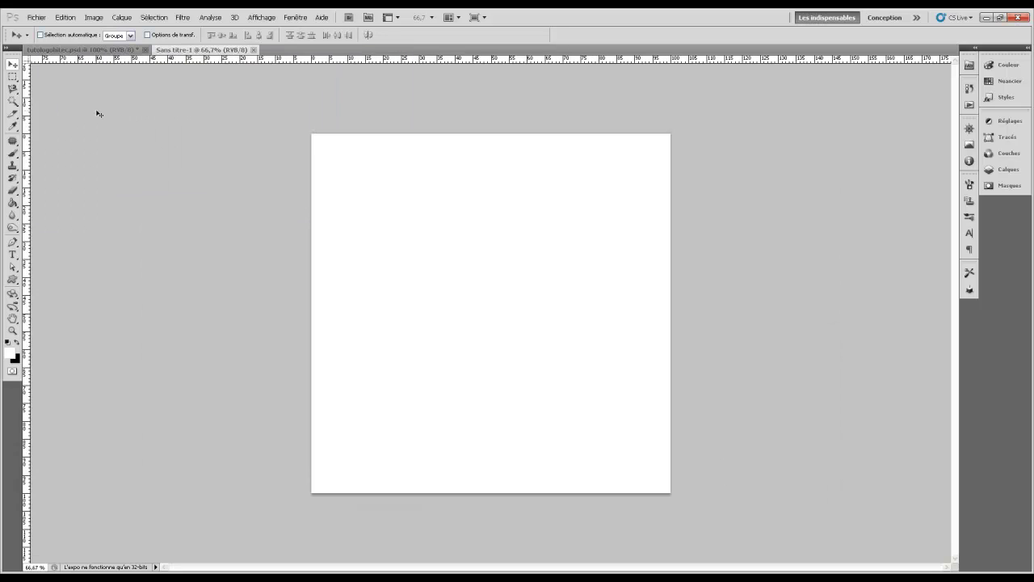
- Close the BUNREK paw logo document, keeping only the new blank document open
{"action": "left_click", "coordinate": [137, 50]}
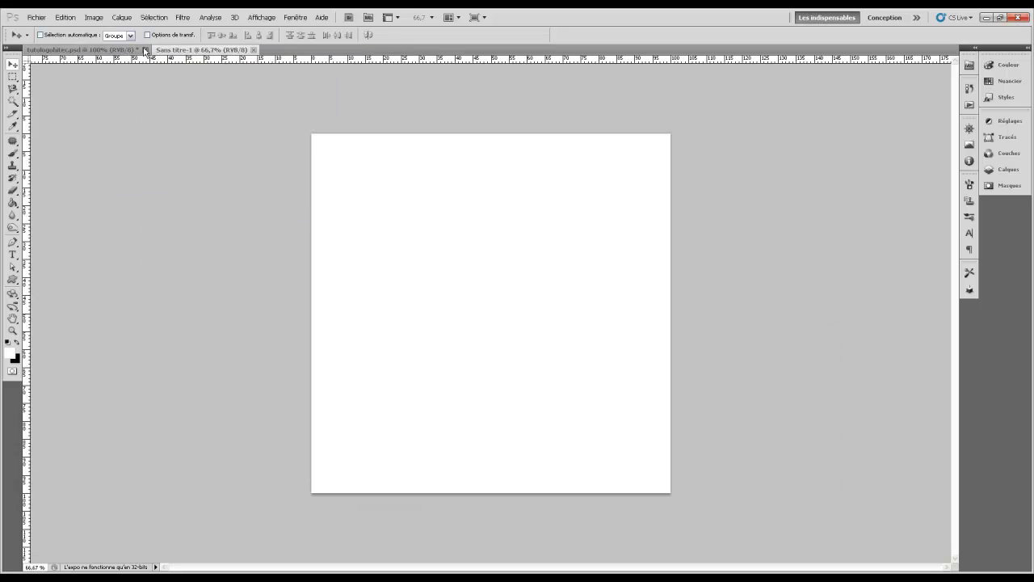
{"action": "left_click", "coordinate": [146, 49]}
{"action": "left_click", "coordinate": [448, 231]}
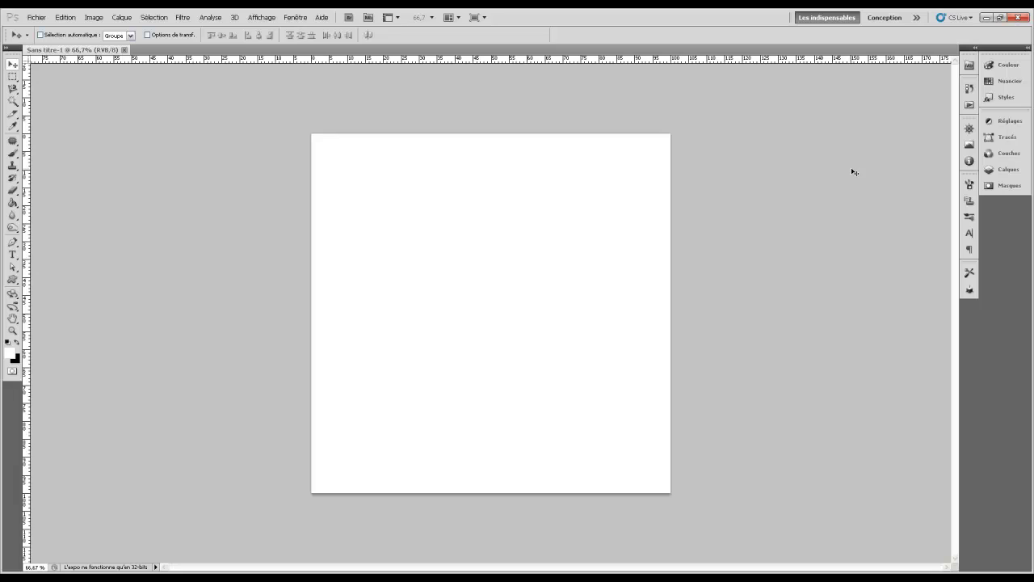
- Convert the locked background into a regular layer named Calque 0
{"action": "left_click", "coordinate": [1008, 170]}
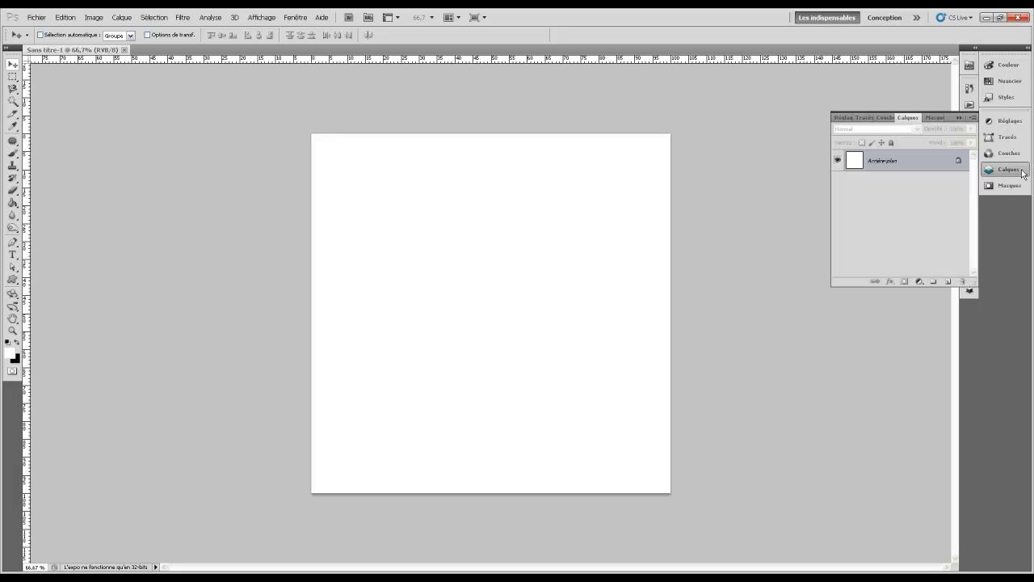
{"action": "double_click", "coordinate": [909, 164]}
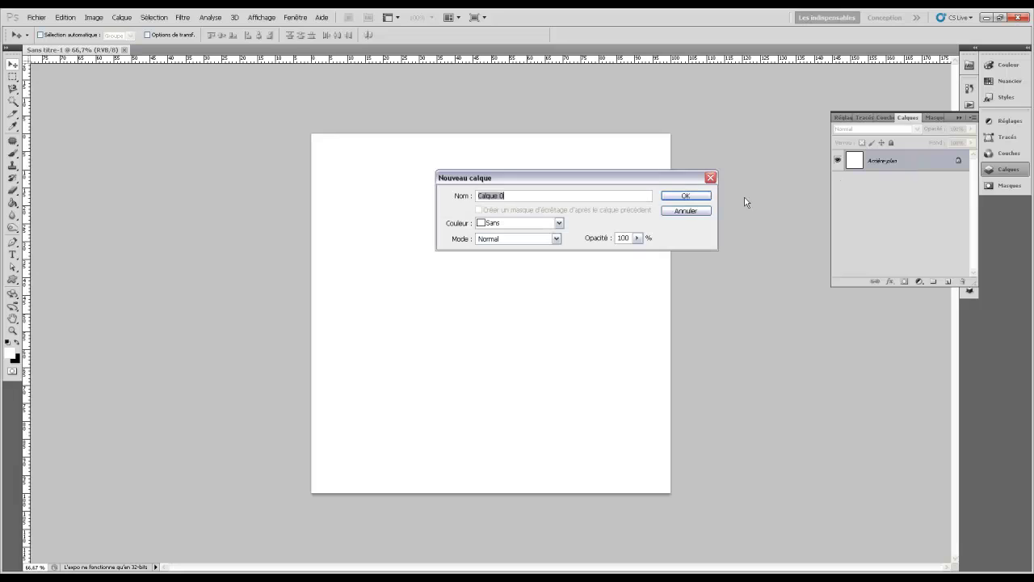
{"action": "left_click", "coordinate": [686, 196]}
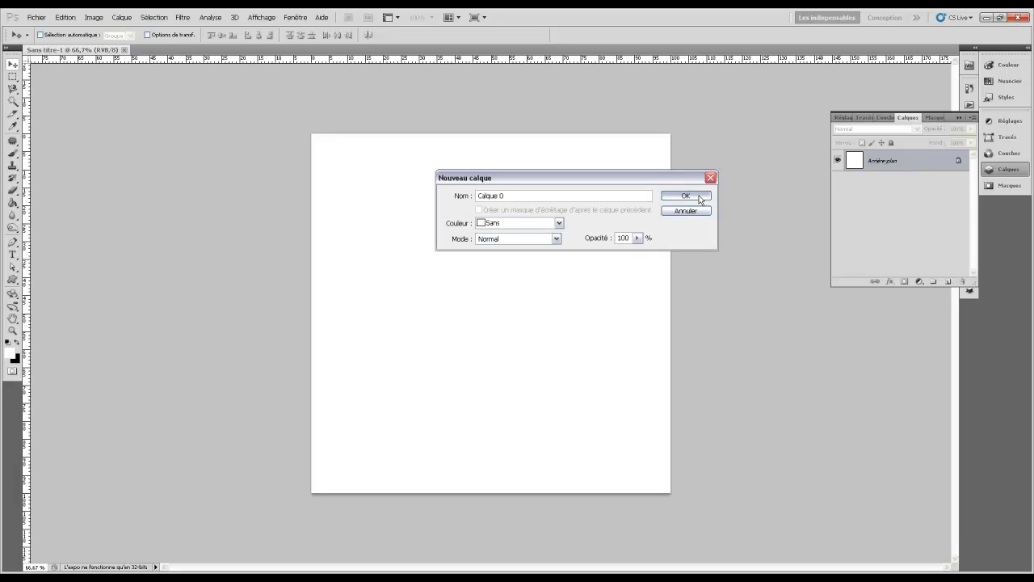
- Add 9.51% uniform, monochromatic noise to the Calque 0 layer
{"action": "left_click", "coordinate": [193, 17]}
{"action": "mouse_move", "coordinate": [234, 114]}
{"action": "left_click", "coordinate": [342, 115]}
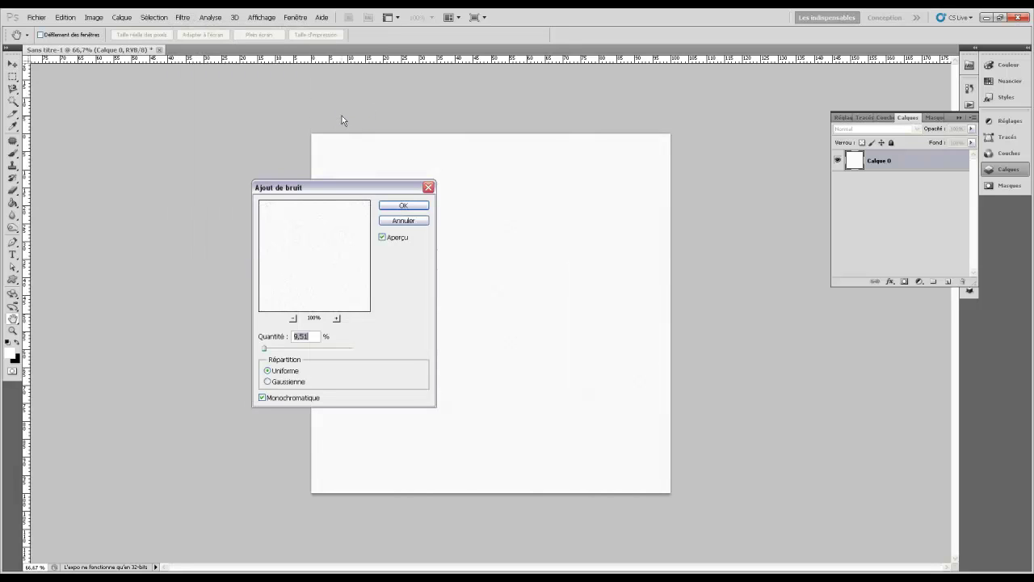
{"action": "left_click_drag", "start_coordinate": [341, 190], "coordinate": [254, 172]}
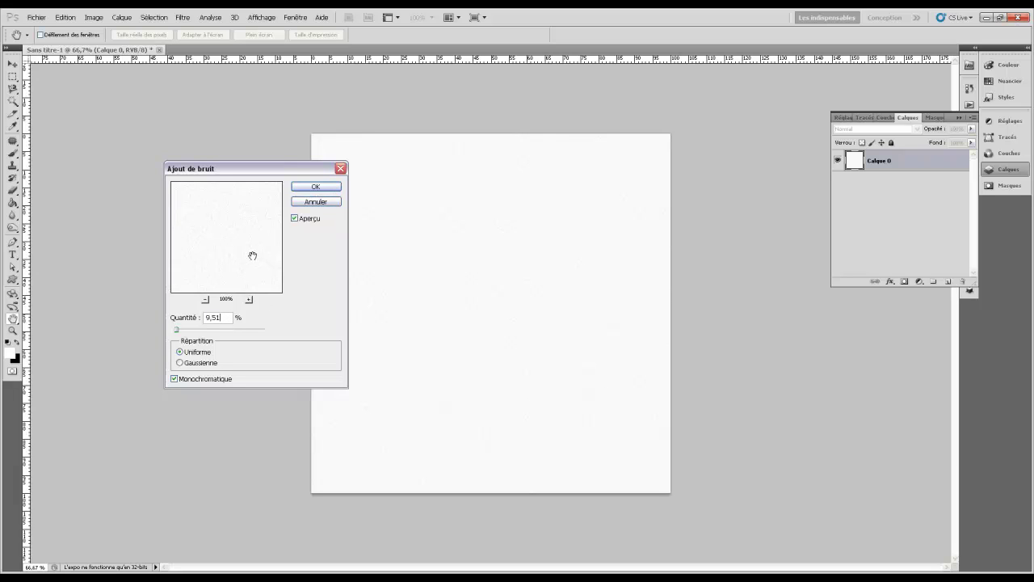
{"action": "key", "text": "Return"}
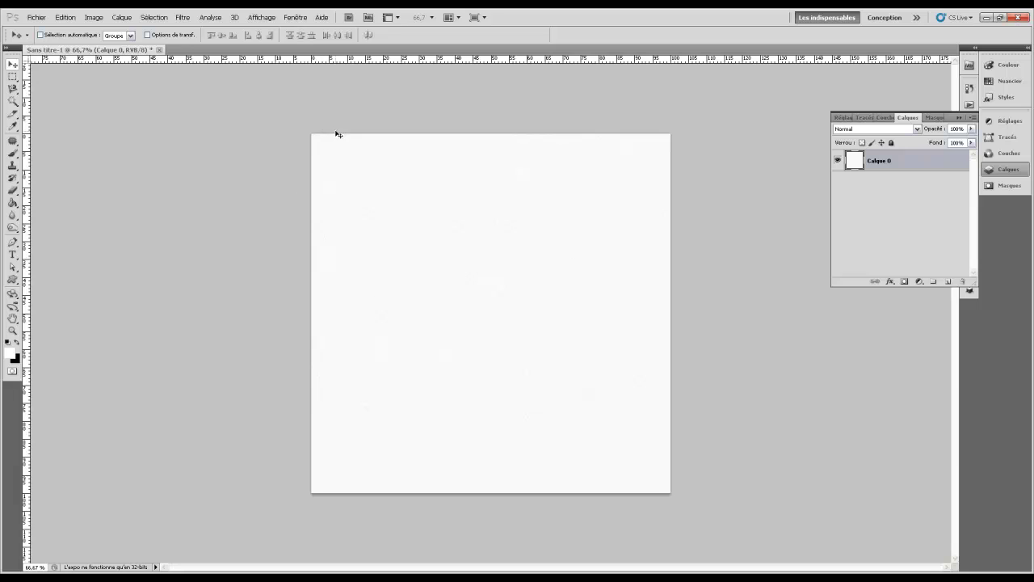
- Apply a gradient overlay to Calque 0 using the dark-to-light grey preset "gris" with the blend mode Produit
{"action": "double_click", "coordinate": [913, 164]}
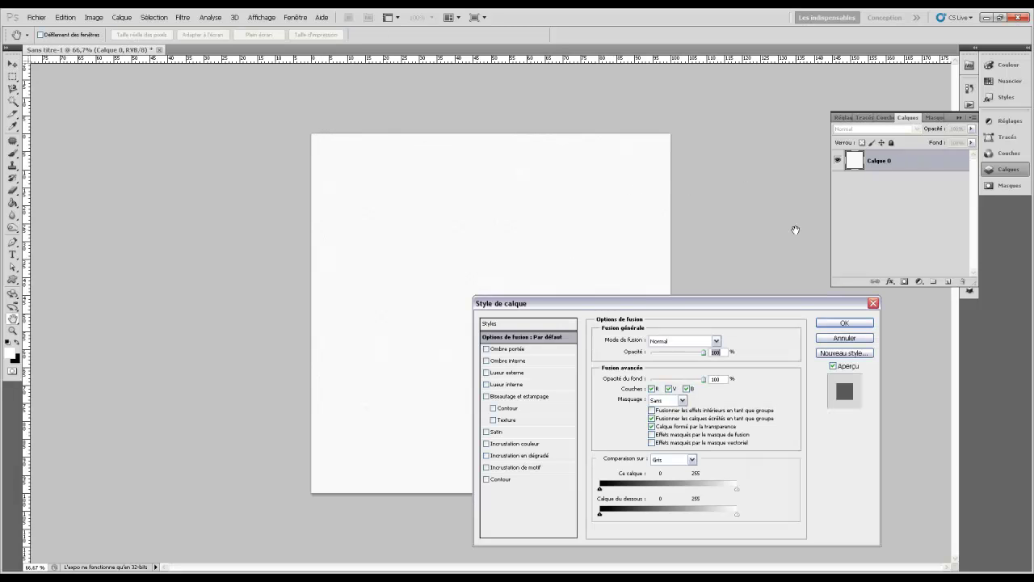
{"action": "left_click", "coordinate": [490, 456]}
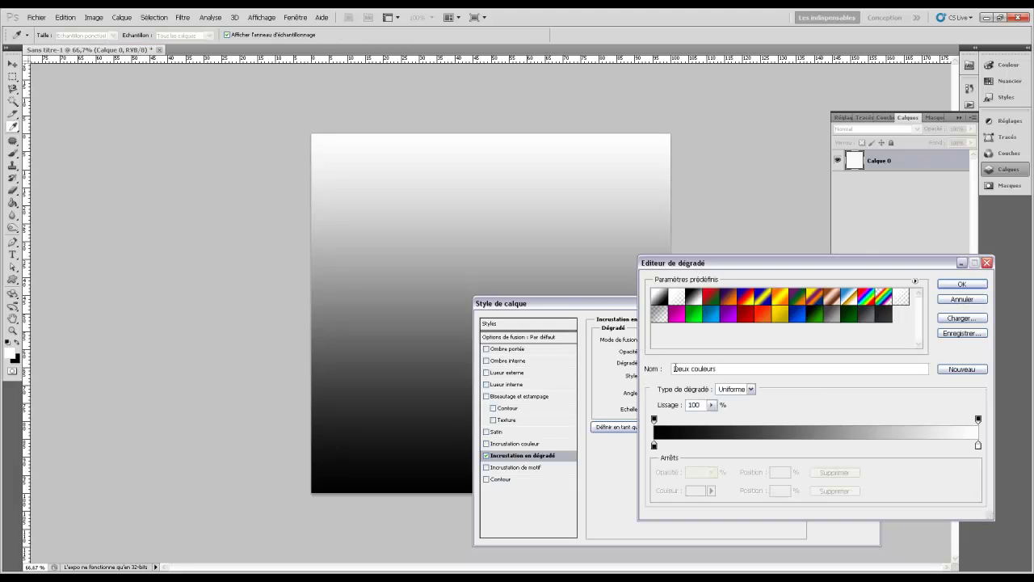
{"action": "left_click", "coordinate": [683, 364]}
{"action": "left_click", "coordinate": [834, 317]}
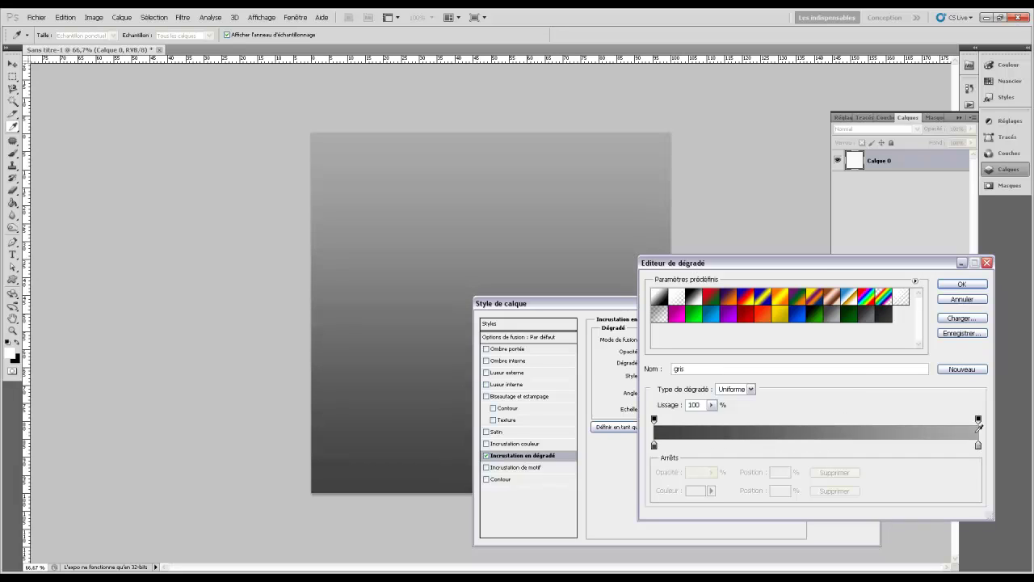
{"action": "left_click", "coordinate": [962, 284]}
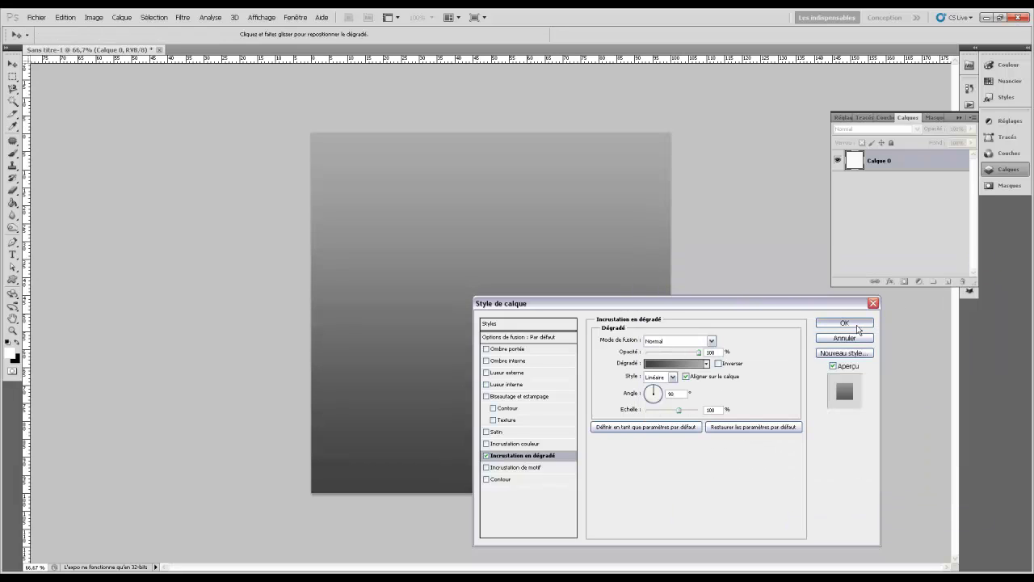
{"action": "left_click", "coordinate": [703, 340]}
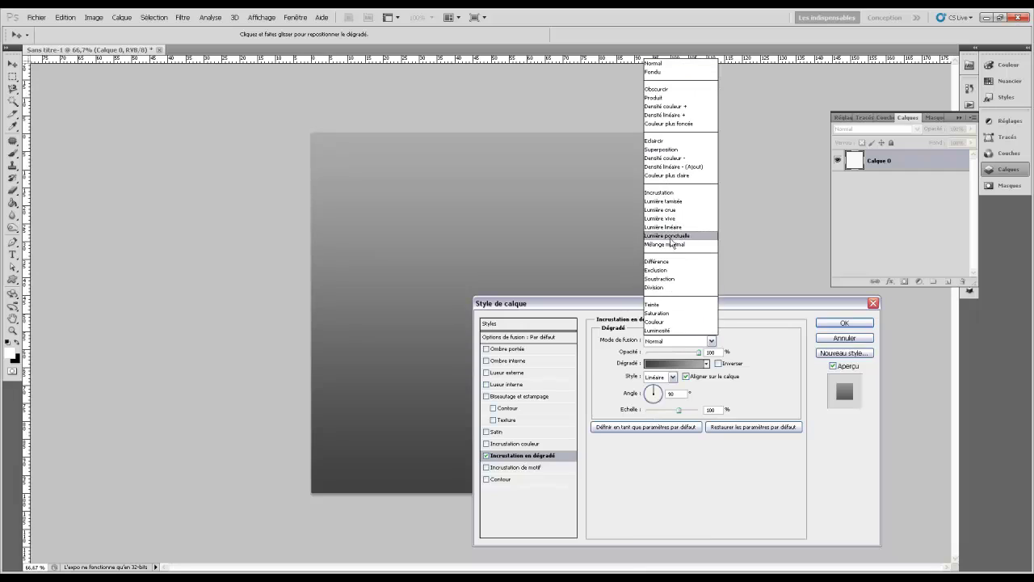
{"action": "left_click", "coordinate": [669, 98]}
{"action": "left_click", "coordinate": [845, 323]}
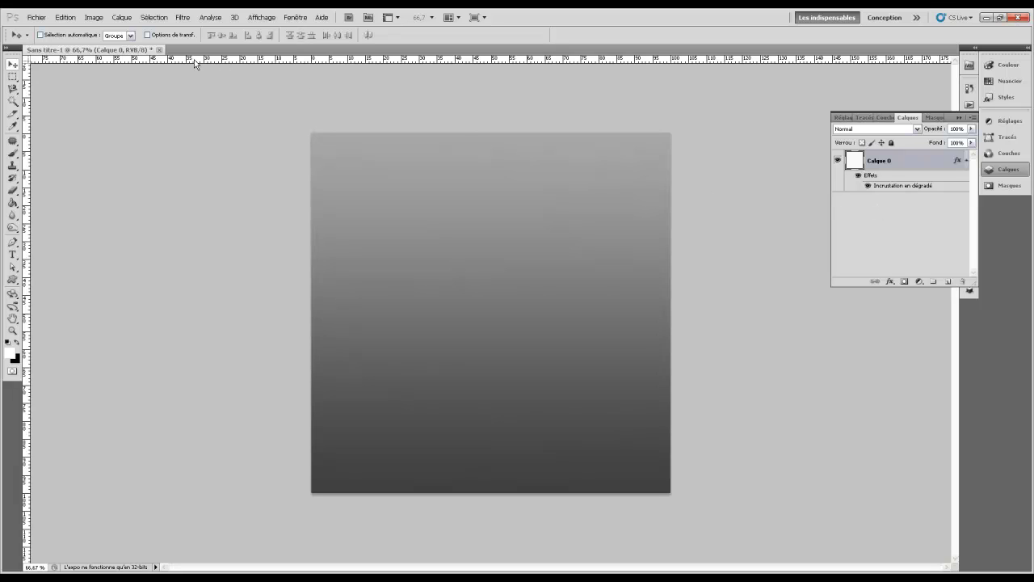
- Create a new layer above Calque 0 and name it Patte Bordure
{"action": "left_click", "coordinate": [949, 281]}
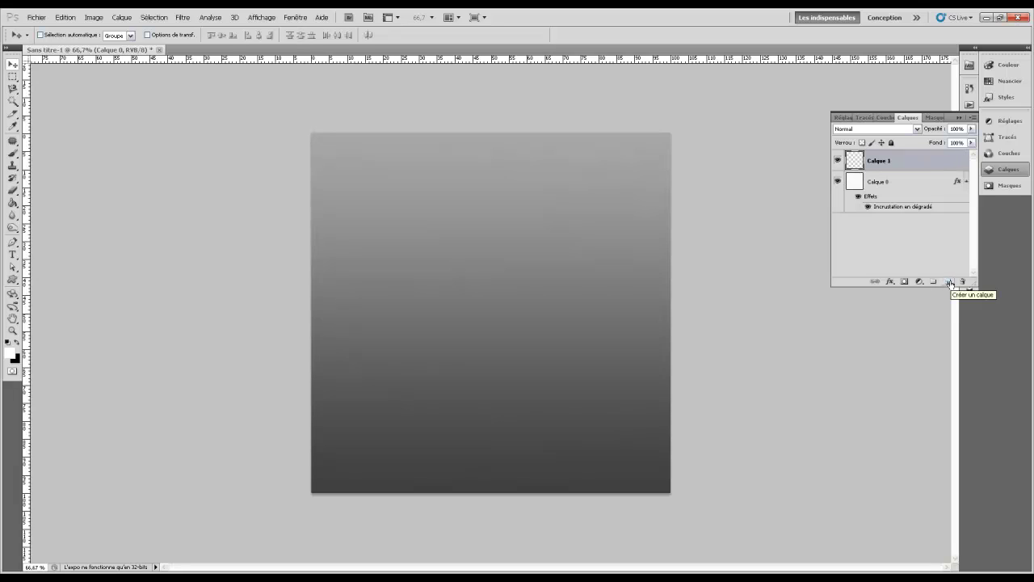
{"action": "double_click", "coordinate": [879, 160]}
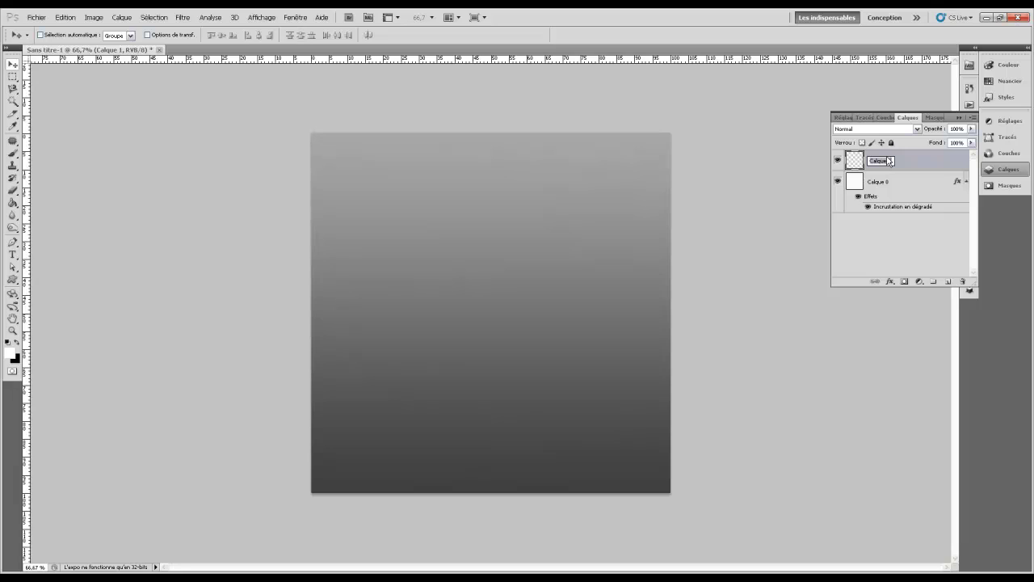
{"action": "type", "text": "Patte Bordure"}
{"action": "key", "text": "Return"}
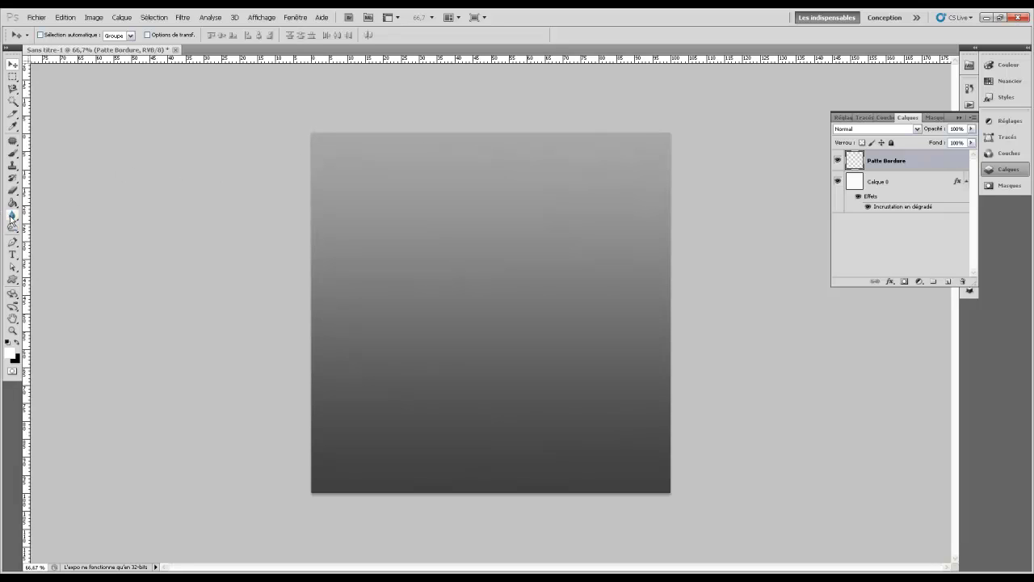
- Activate the Custom Shape tool and look through its loaded shapes for a paw print
{"action": "left_click", "coordinate": [13, 281]}
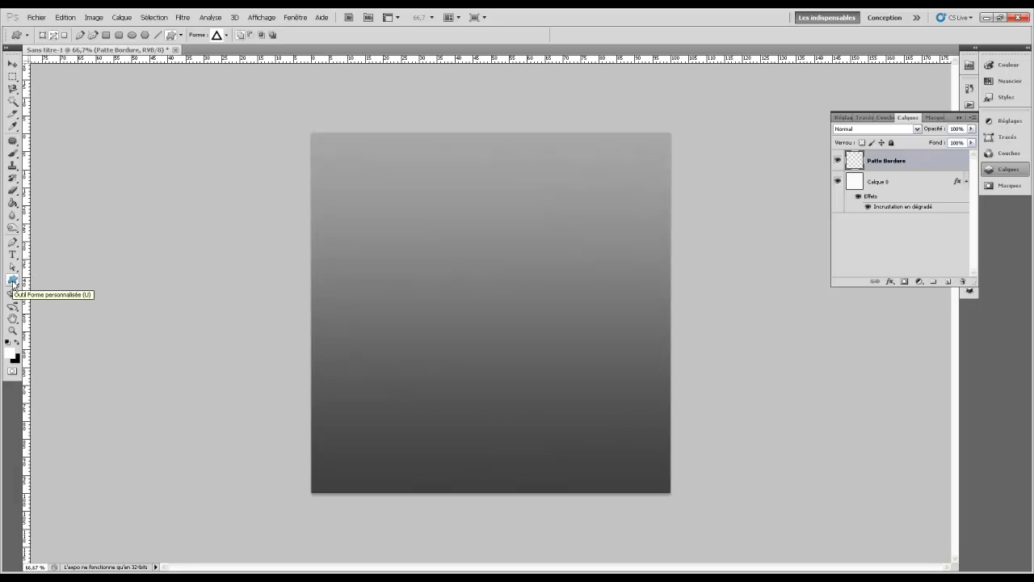
{"action": "left_click", "coordinate": [227, 35]}
{"action": "scroll", "coordinate": [230, 97], "scroll_direction": "down", "scroll_amount": 2}
{"action": "scroll", "coordinate": [231, 102], "scroll_direction": "up", "scroll_amount": 2}
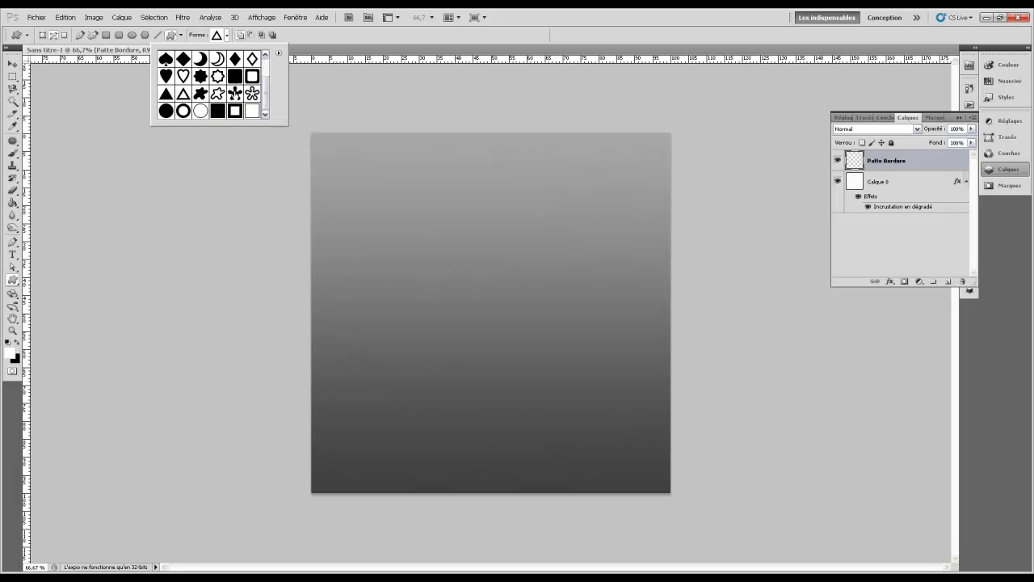
- Load the Symboles, Objets and Nature shape sets one after another, looking through them for a paw print
{"action": "left_click", "coordinate": [279, 55]}
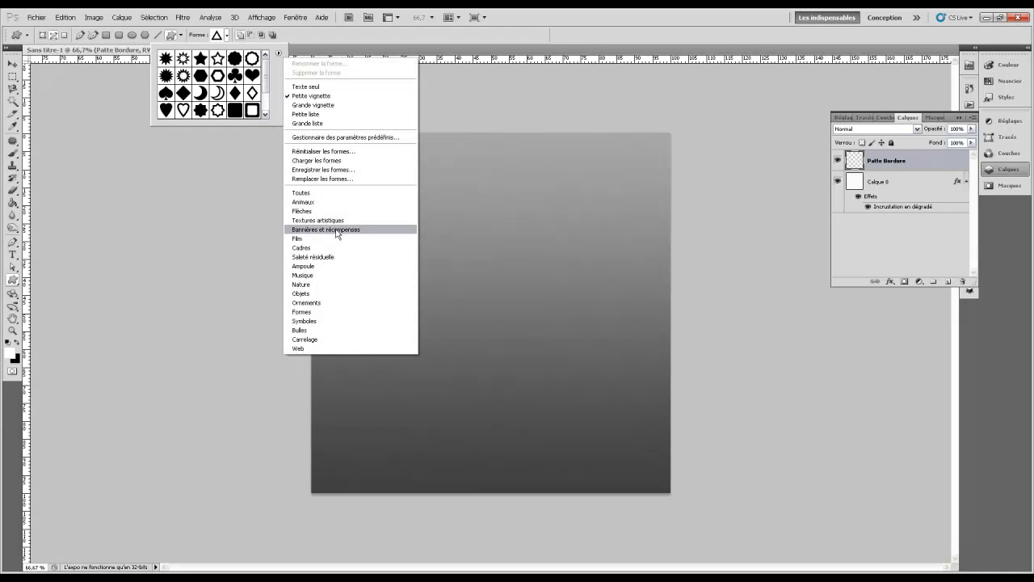
{"action": "left_click", "coordinate": [337, 320]}
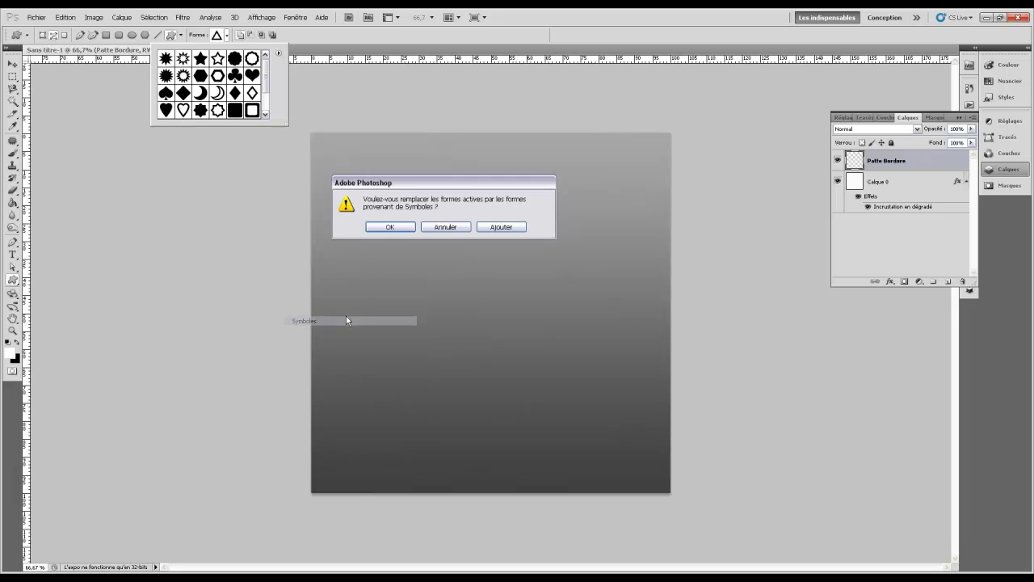
{"action": "left_click", "coordinate": [385, 229]}
{"action": "scroll", "coordinate": [253, 114], "scroll_direction": "down", "scroll_amount": 4}
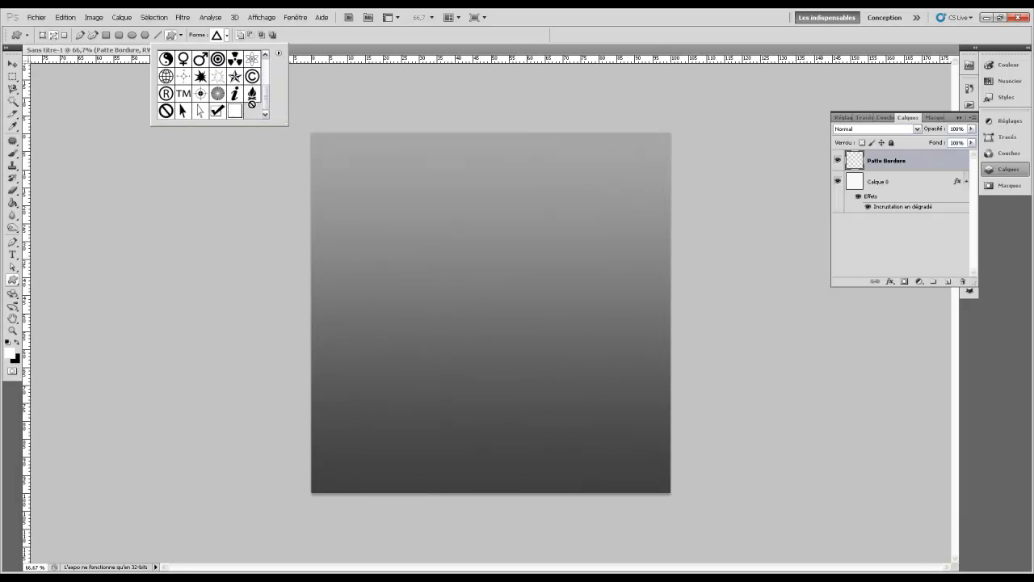
{"action": "left_click", "coordinate": [278, 56]}
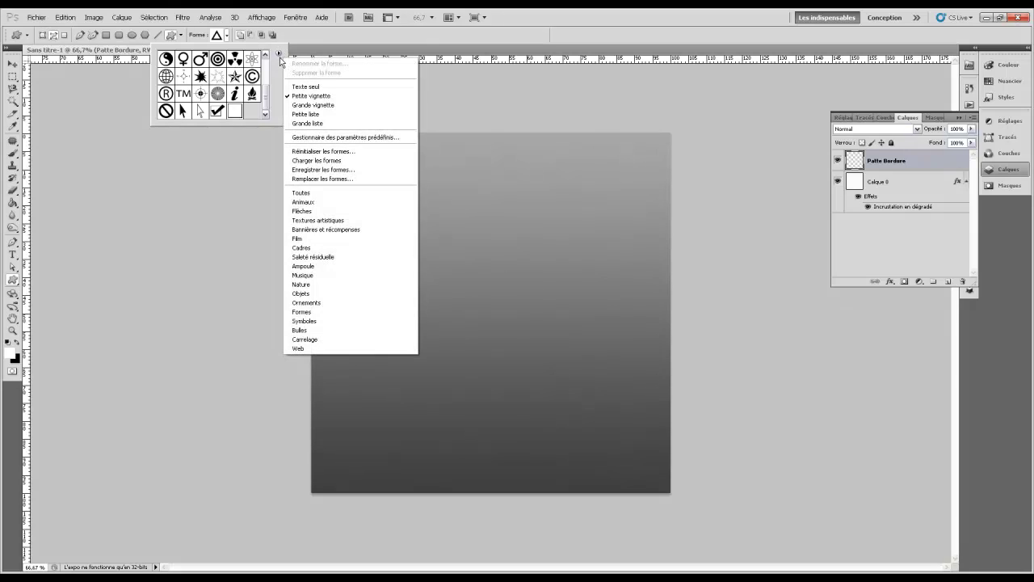
{"action": "left_click", "coordinate": [338, 292]}
{"action": "left_click", "coordinate": [383, 228]}
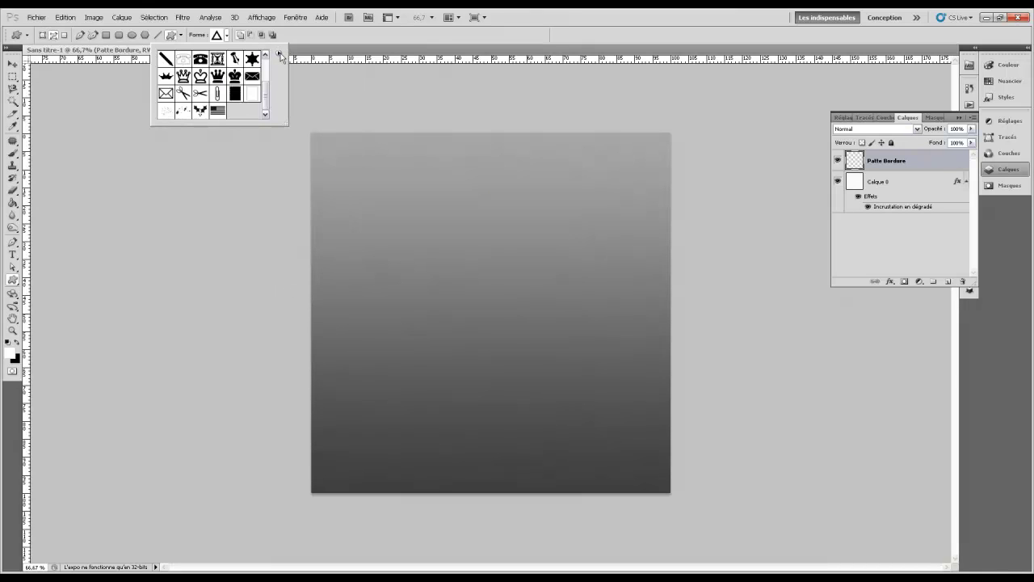
{"action": "left_click", "coordinate": [278, 53]}
{"action": "left_click", "coordinate": [301, 284]}
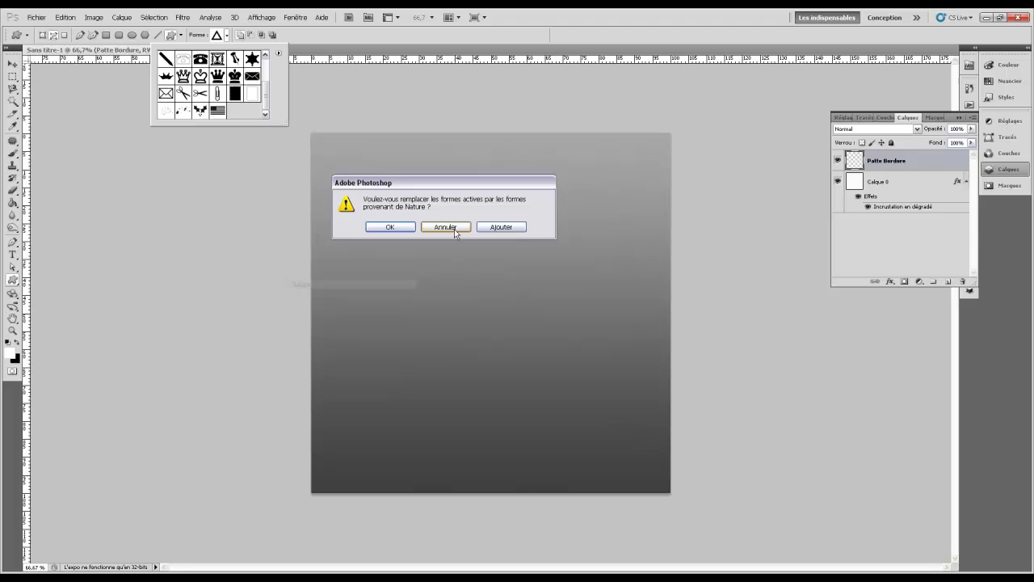
{"action": "left_click", "coordinate": [383, 228]}
{"action": "scroll", "coordinate": [241, 98], "scroll_direction": "up", "scroll_amount": 5}
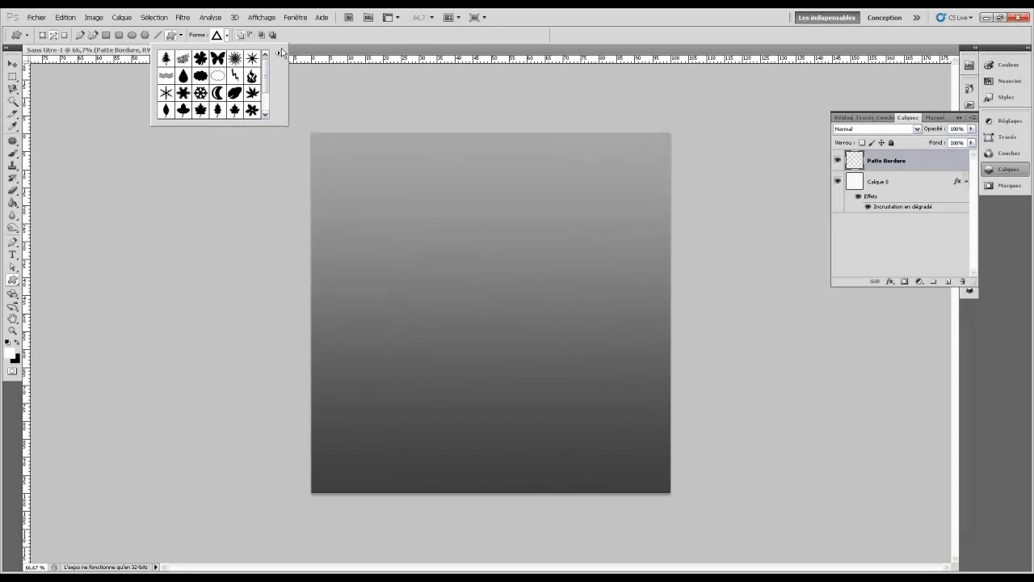
{"action": "scroll", "coordinate": [249, 86], "scroll_direction": "down", "scroll_amount": 2}
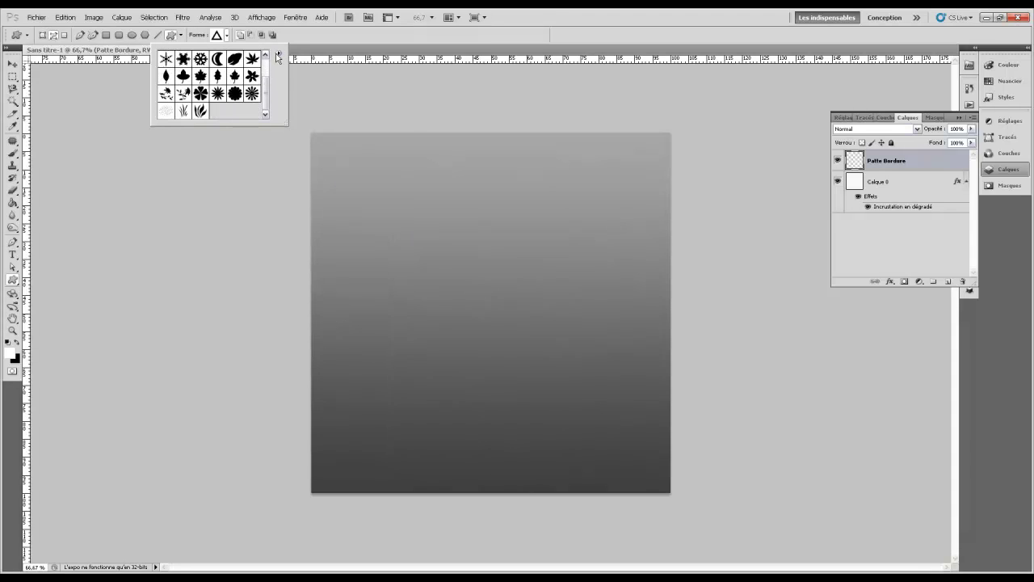
- Replace the loaded custom shapes with the Animaux set and choose the first of its two paw prints
{"action": "left_click", "coordinate": [278, 54]}
{"action": "left_click", "coordinate": [303, 201]}
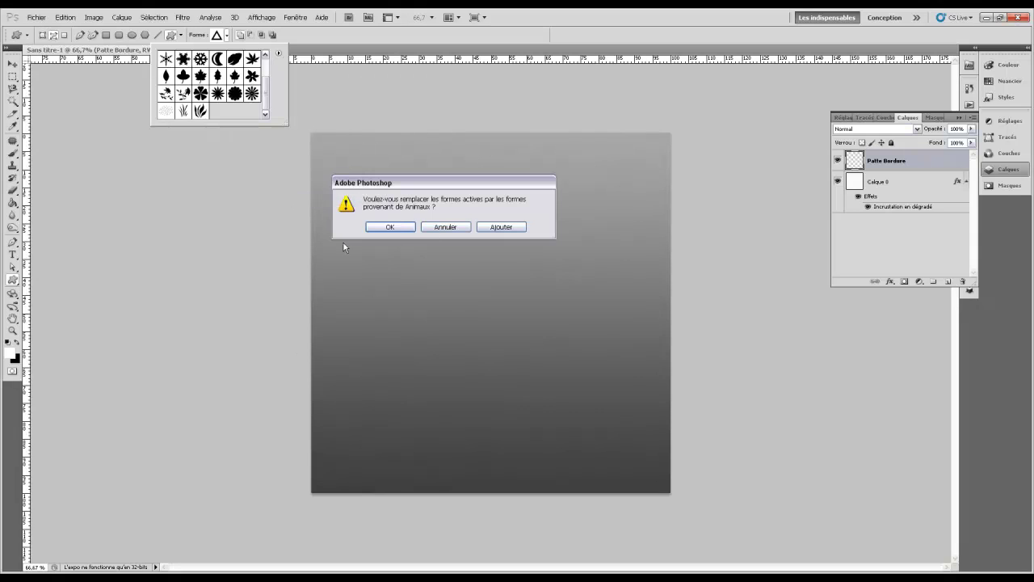
{"action": "left_click", "coordinate": [388, 227]}
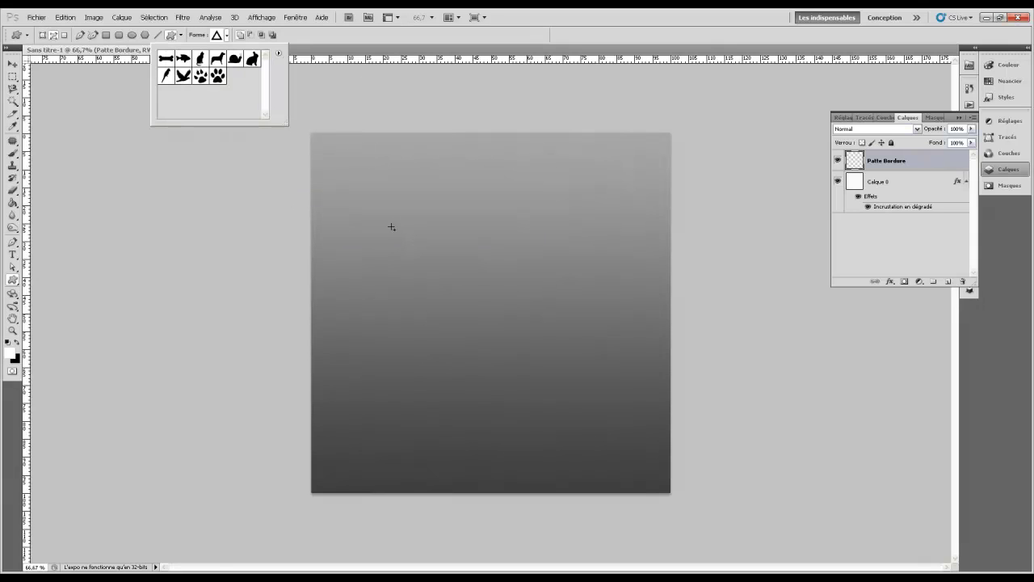
{"action": "left_click", "coordinate": [201, 76]}
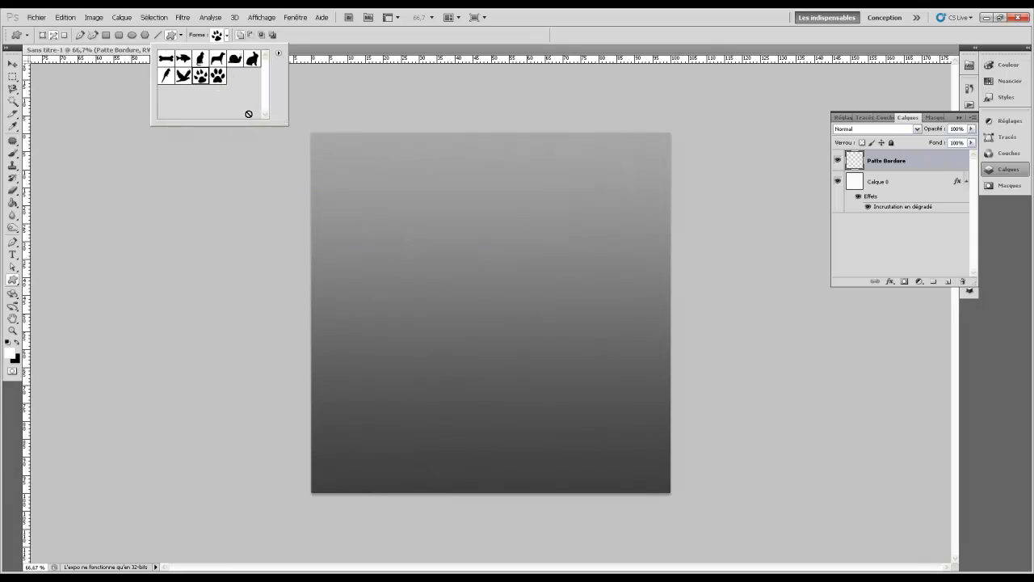
- Draw the chosen paw print as a path in the canvas's upper left area and fill it with the foreground colour
{"action": "left_click", "coordinate": [378, 185]}
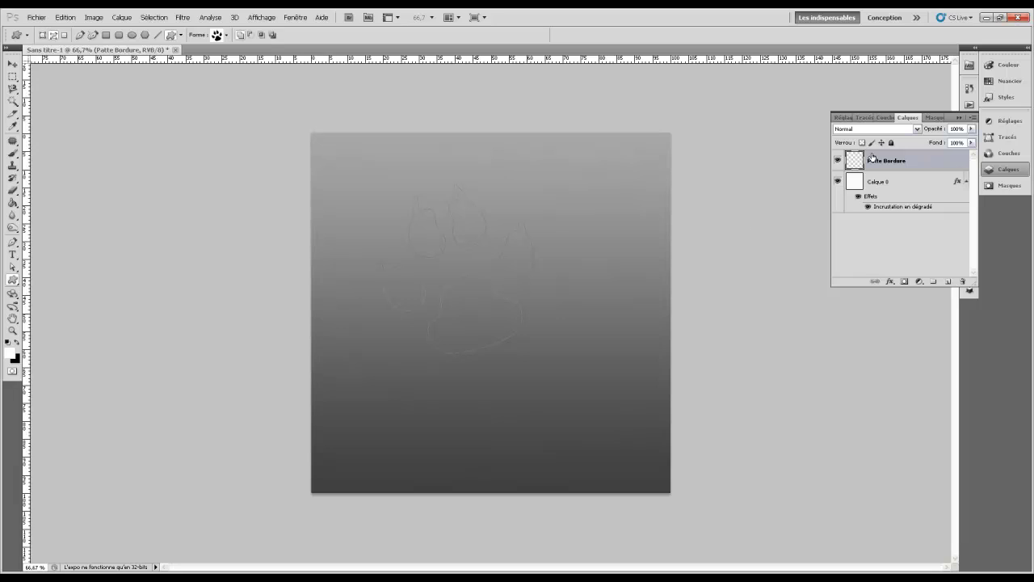
{"action": "left_click", "coordinate": [866, 118]}
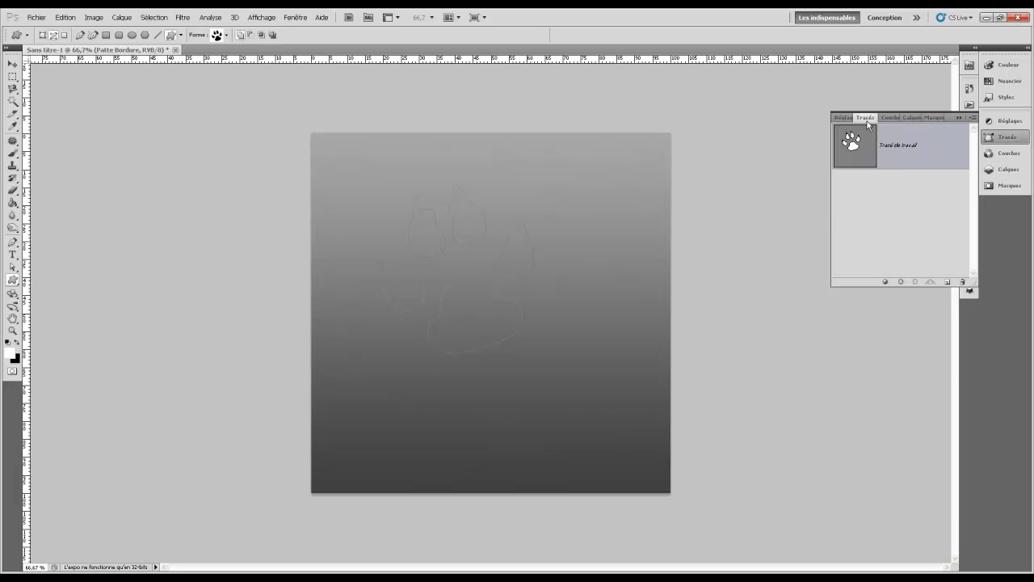
{"action": "right_click", "coordinate": [857, 163]}
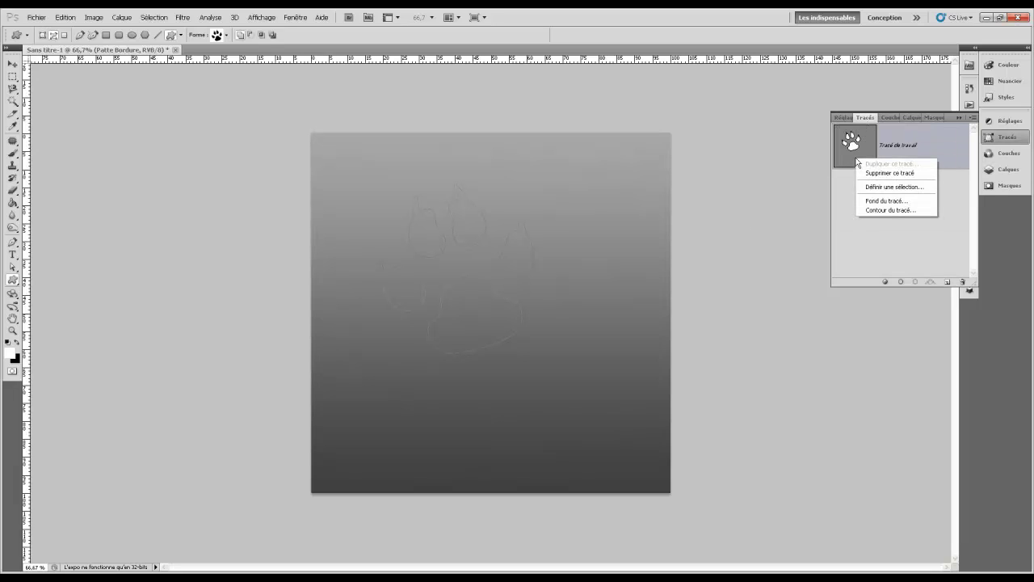
{"action": "left_click", "coordinate": [898, 203]}
{"action": "left_click", "coordinate": [465, 372]}
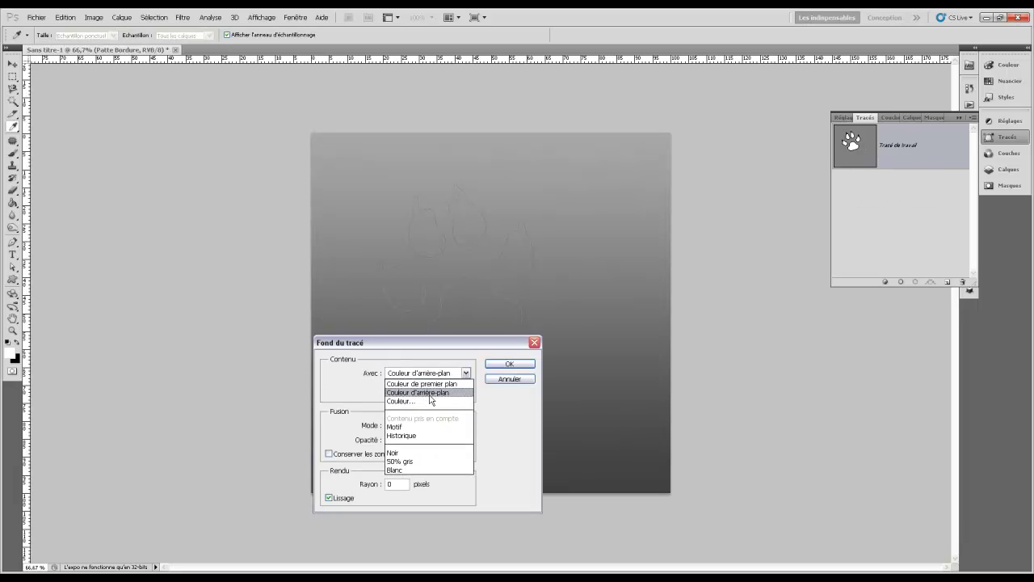
{"action": "left_click", "coordinate": [421, 383]}
{"action": "left_click", "coordinate": [510, 365]}
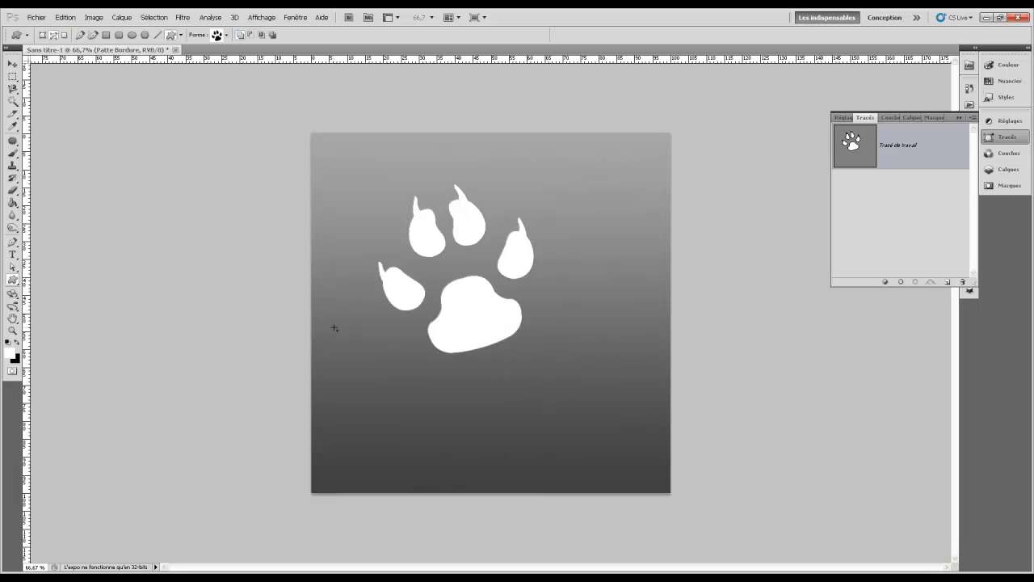
- Delete the paw's work path and return to the layer list with the Move tool active
{"action": "left_click", "coordinate": [963, 281]}
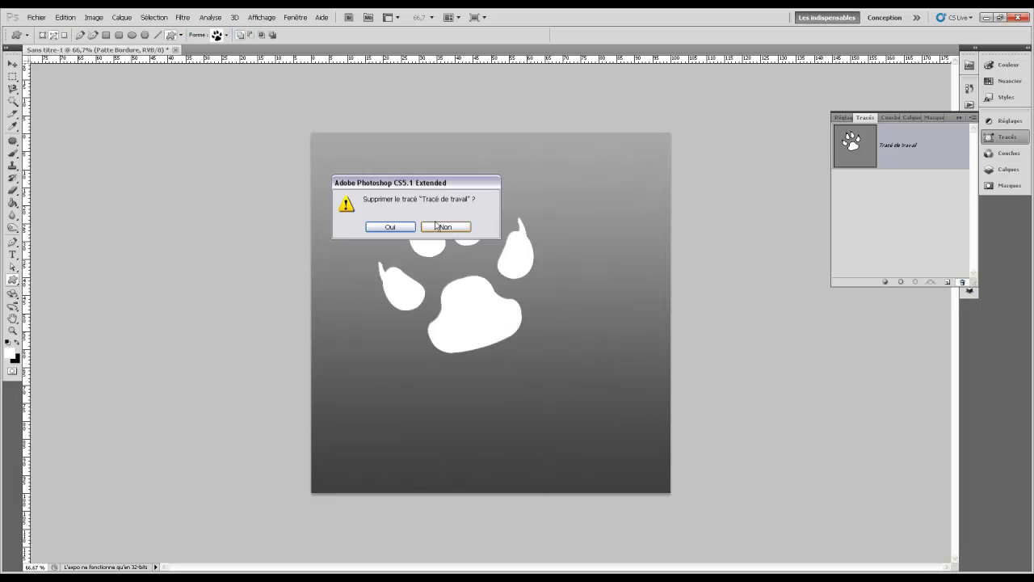
{"action": "left_click", "coordinate": [390, 227]}
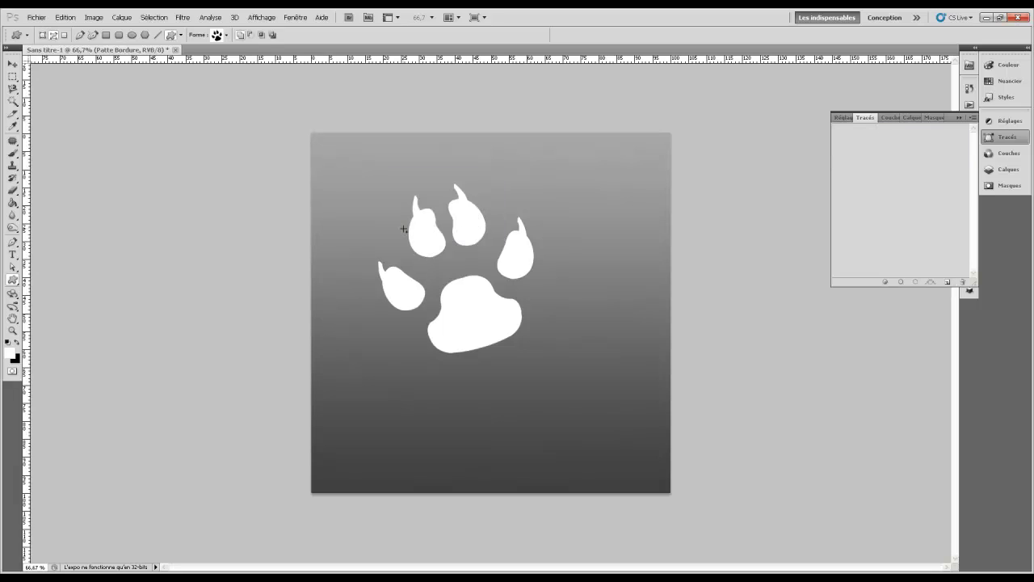
{"action": "left_click", "coordinate": [12, 65]}
{"action": "left_click", "coordinate": [910, 117]}
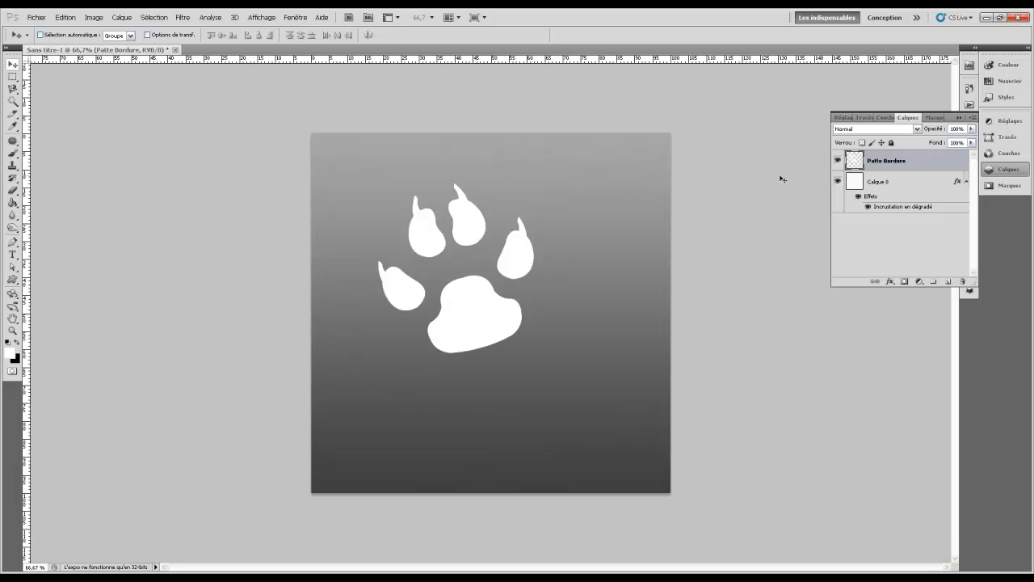
- Add a vertical and a horizontal guide, both at position 50, to mark the centre of the canvas
{"action": "left_click", "coordinate": [261, 17]}
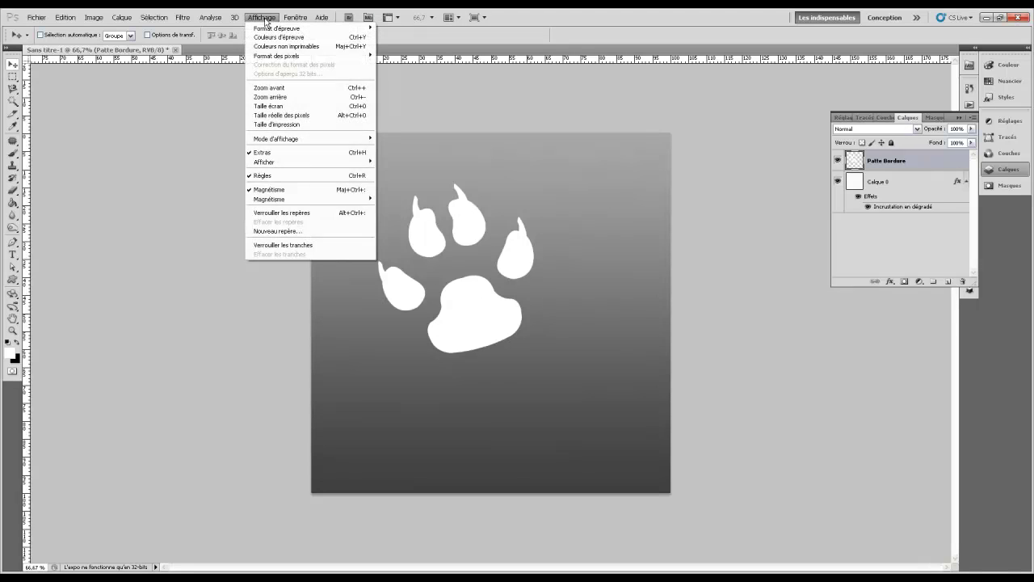
{"action": "left_click", "coordinate": [307, 231]}
{"action": "type", "text": "50"}
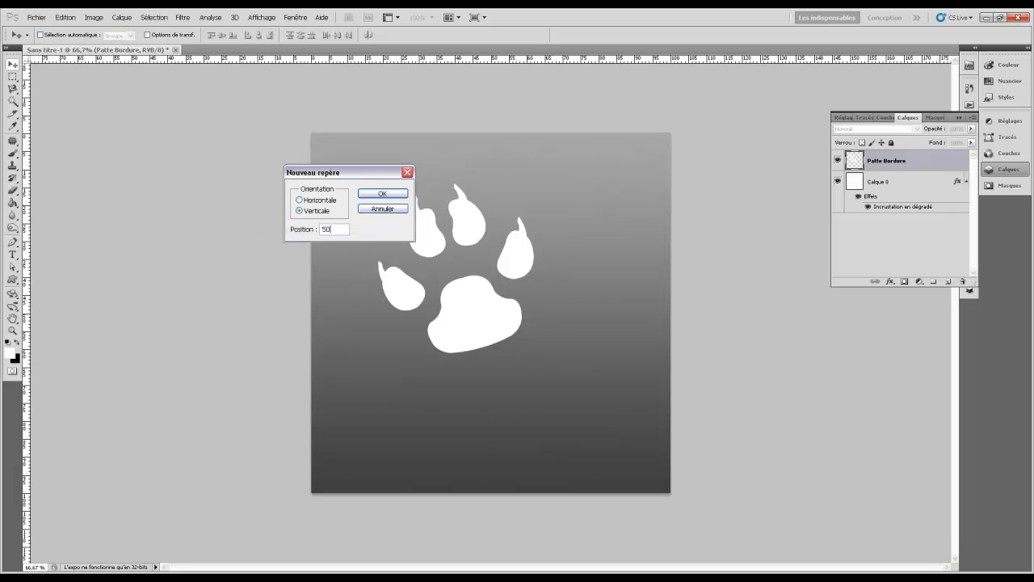
{"action": "key", "text": "Return"}
{"action": "left_click", "coordinate": [261, 17]}
{"action": "left_click", "coordinate": [293, 231]}
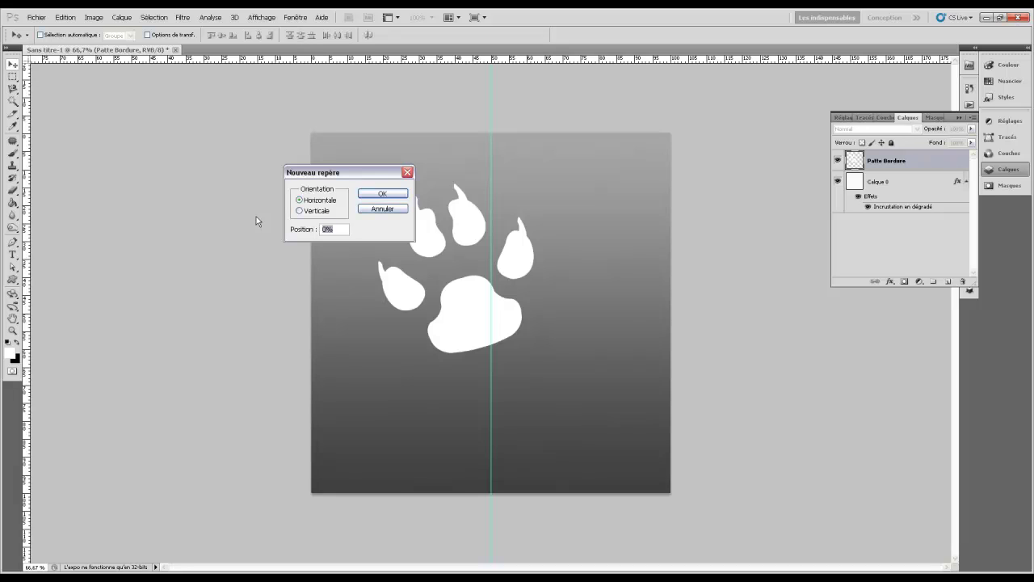
{"action": "type", "text": "50"}
{"action": "key", "text": "Return"}
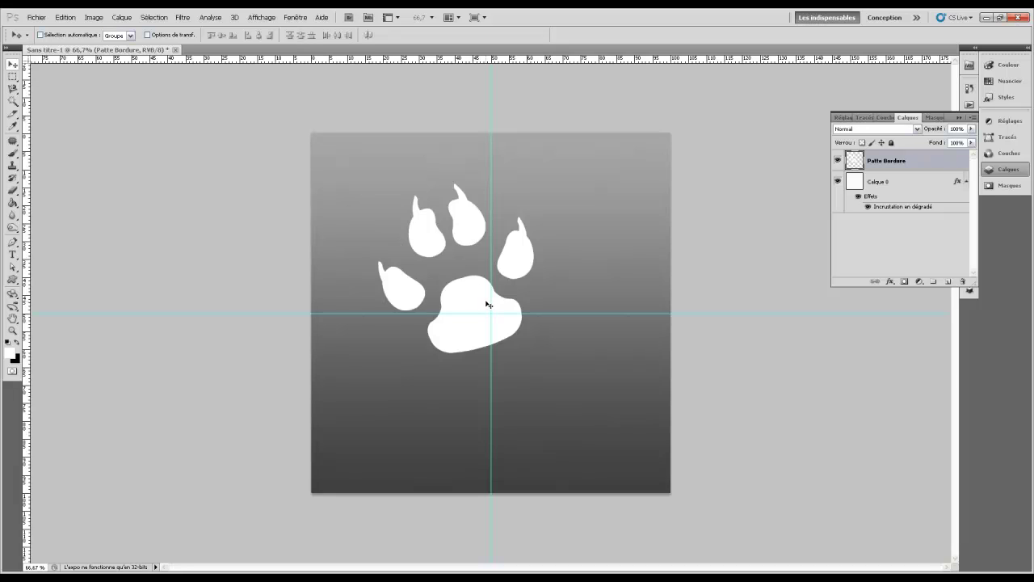
- Move the white paw to the right and slightly down so that it sits around the crossing of the two guides
{"action": "mouse_move", "coordinate": [488, 304]}
{"action": "left_mouse_down"}
{"action": "mouse_move", "coordinate": [526, 337]}
{"action": "mouse_move", "coordinate": [521, 346]}
{"action": "mouse_move", "coordinate": [517, 285]}
{"action": "mouse_move", "coordinate": [519, 312]}
{"action": "mouse_move", "coordinate": [519, 294]}
{"action": "mouse_move", "coordinate": [508, 305]}
{"action": "left_mouse_up"}
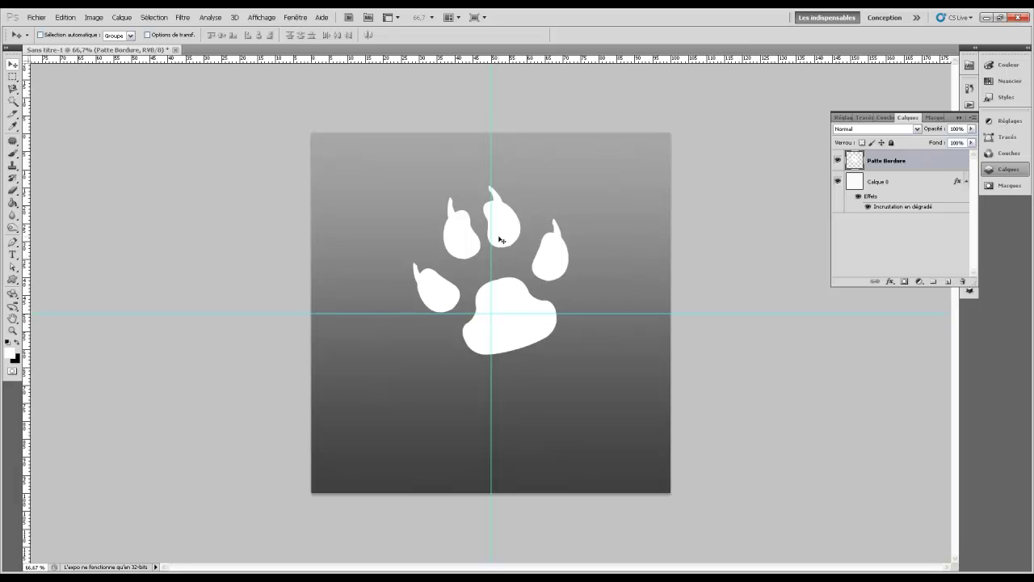
{"action": "key", "text": "shift+Up"}
{"action": "key", "text": "shift+Up"}
{"action": "key", "text": "shift+Up"}
{"action": "key", "text": "shift+Down"}
{"action": "key", "text": "shift+Down"}
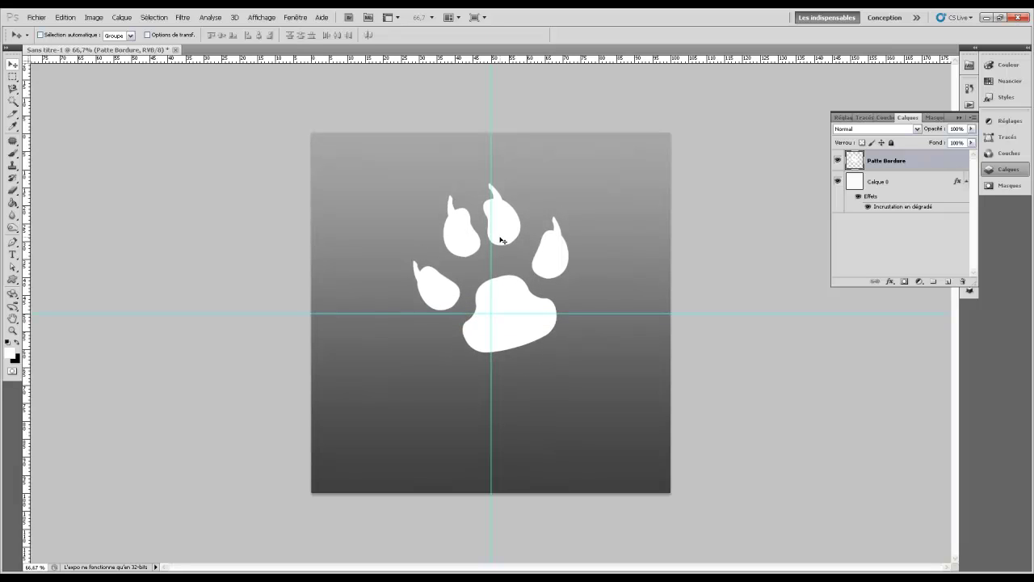
{"action": "key", "text": "shift+Down"}
{"action": "key", "text": "shift+Down"}
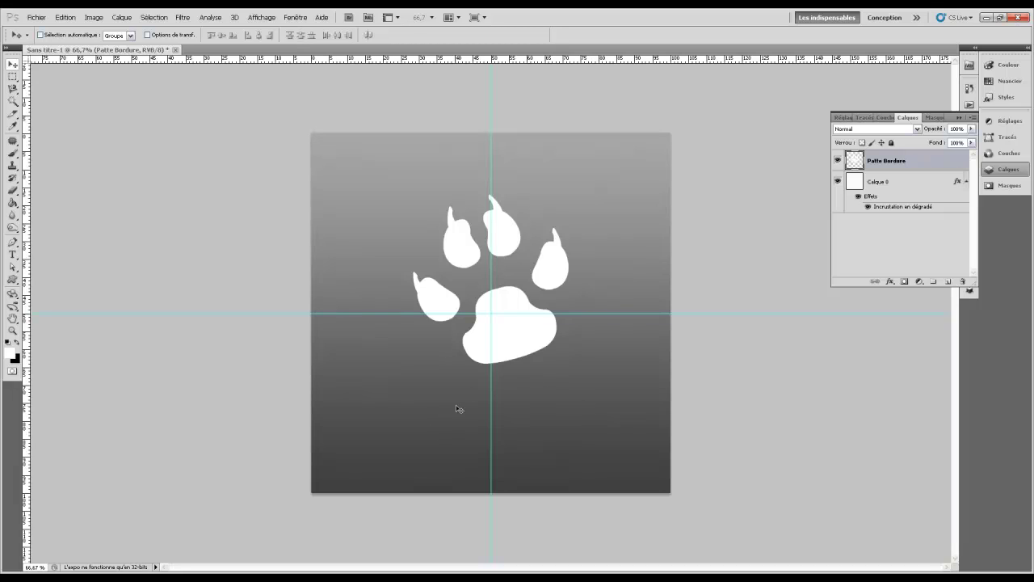
- Select the pixels of Patte Bordure and add a new layer above it named Patte interieur
{"action": "right_click", "coordinate": [861, 162]}
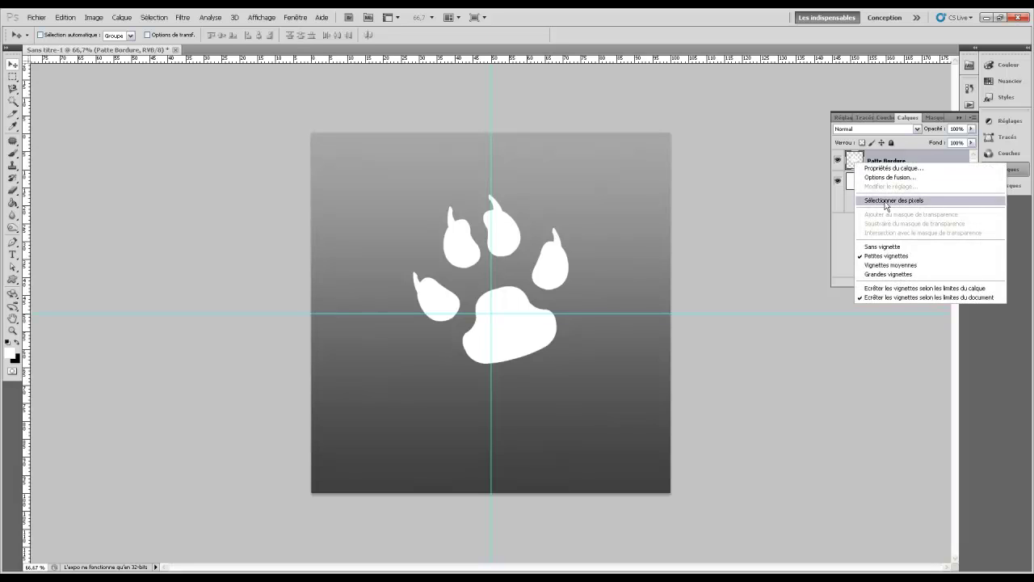
{"action": "left_click", "coordinate": [887, 206]}
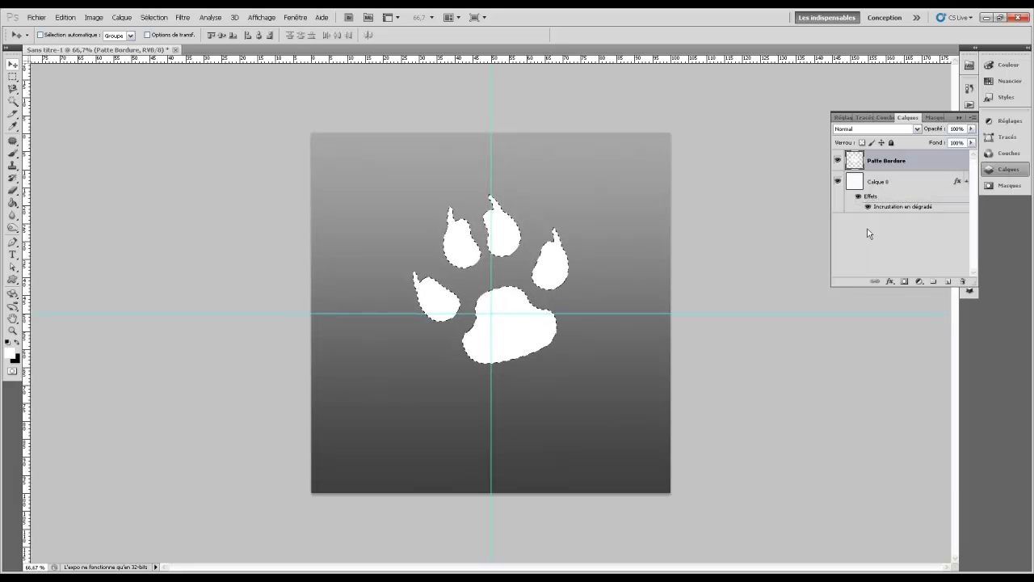
{"action": "left_click", "coordinate": [948, 281]}
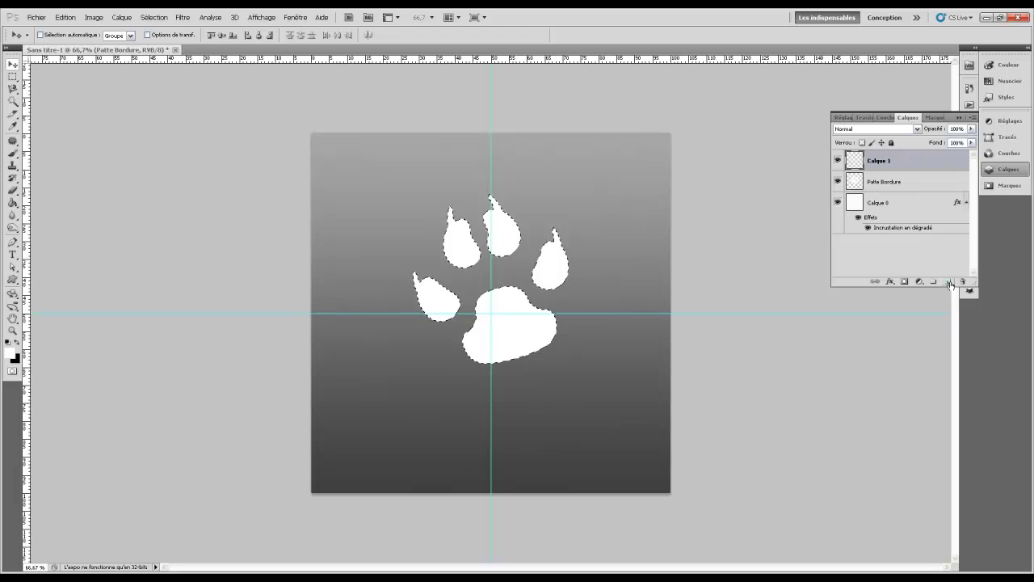
{"action": "double_click", "coordinate": [881, 166]}
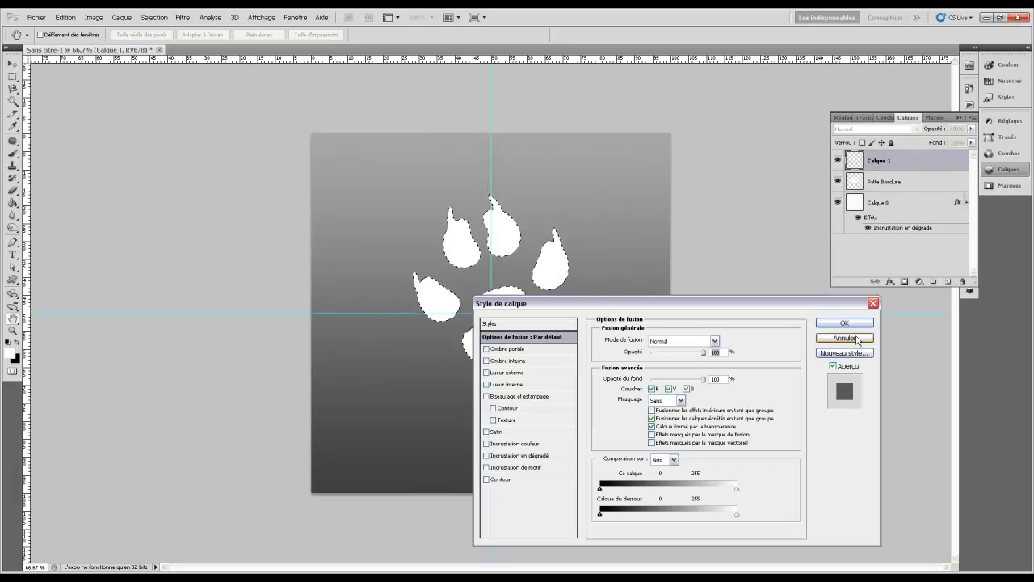
{"action": "left_click", "coordinate": [845, 338]}
{"action": "double_click", "coordinate": [880, 162]}
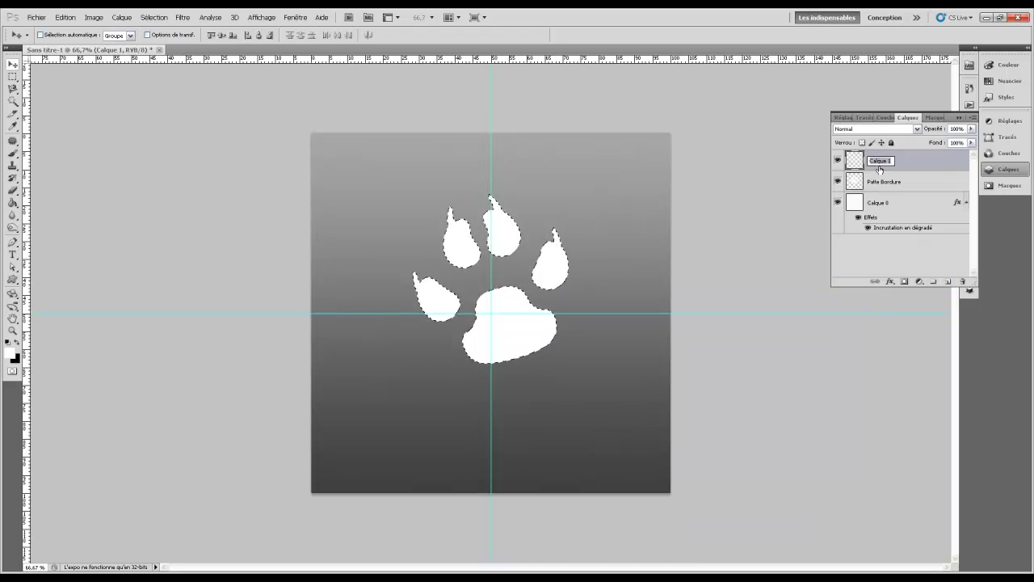
{"action": "type", "text": "Patte interieur"}
{"action": "key", "text": "Return"}
- Contract the paw selection by 20 pixels
{"action": "left_click", "coordinate": [153, 17]}
{"action": "mouse_move", "coordinate": [196, 126]}
{"action": "left_click", "coordinate": [302, 154]}
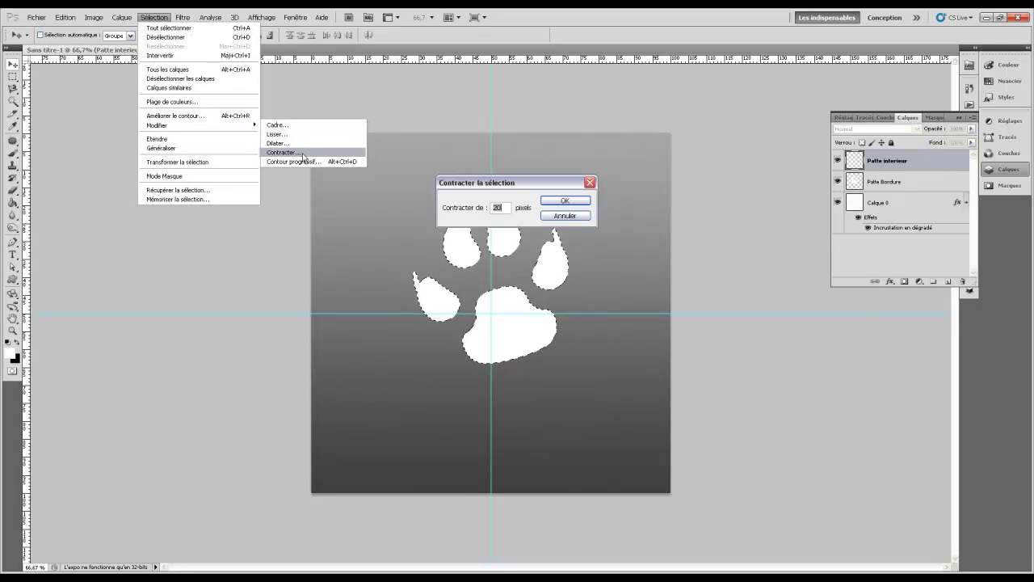
{"action": "left_click", "coordinate": [571, 201]}
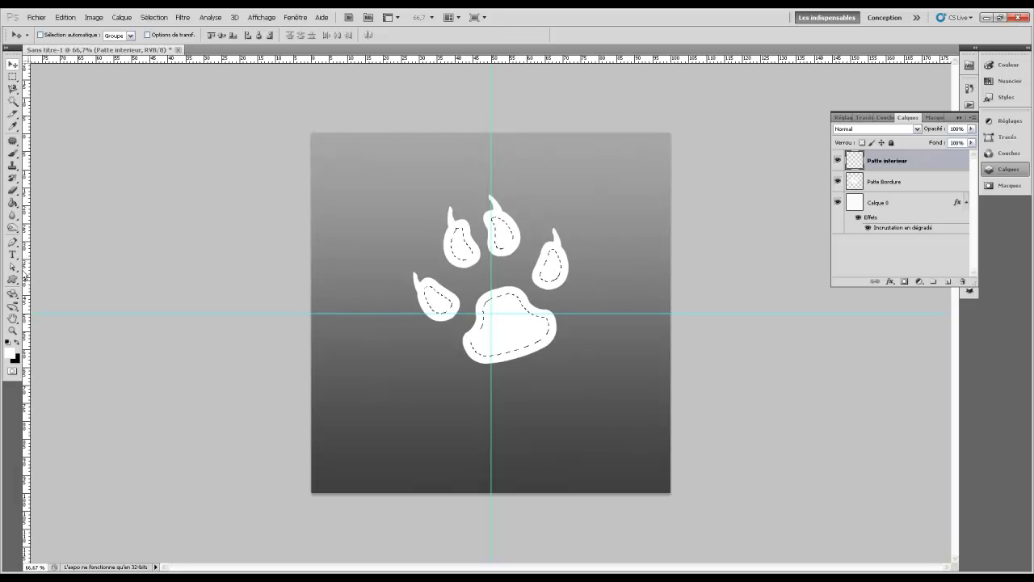
- Fill the contracted selection on Patte interieur with the foreground colour in Normal mode at 100% opacity, and deselect
{"action": "left_click", "coordinate": [13, 203]}
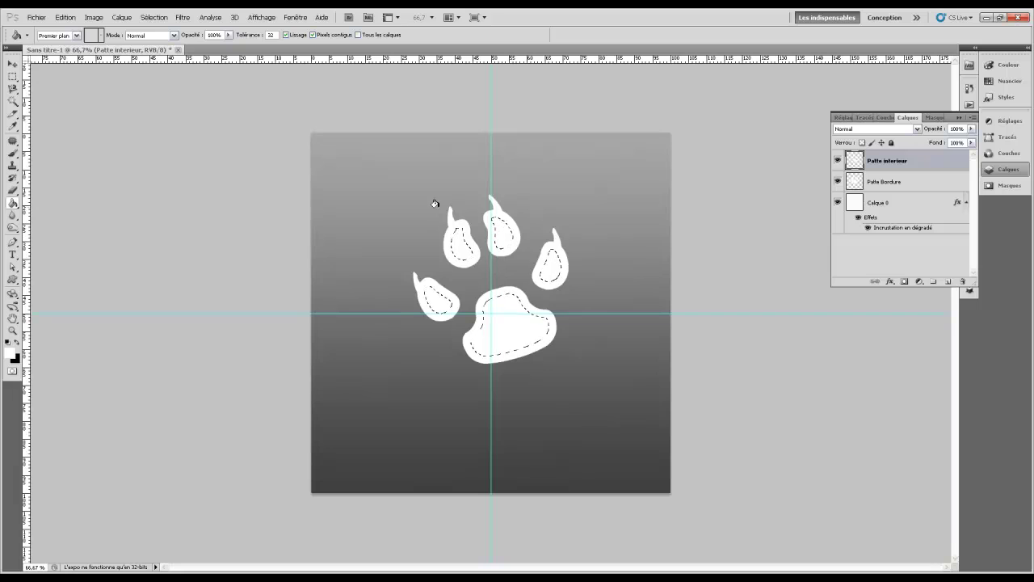
{"action": "left_click", "coordinate": [65, 17]}
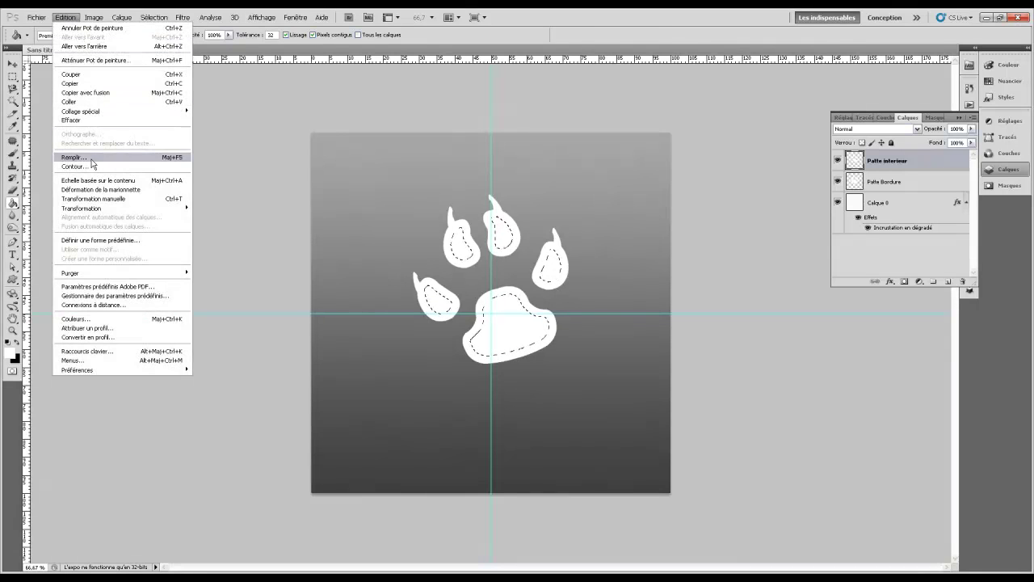
{"action": "left_click", "coordinate": [91, 157]}
{"action": "left_click", "coordinate": [150, 183]}
{"action": "left_click", "coordinate": [150, 194]}
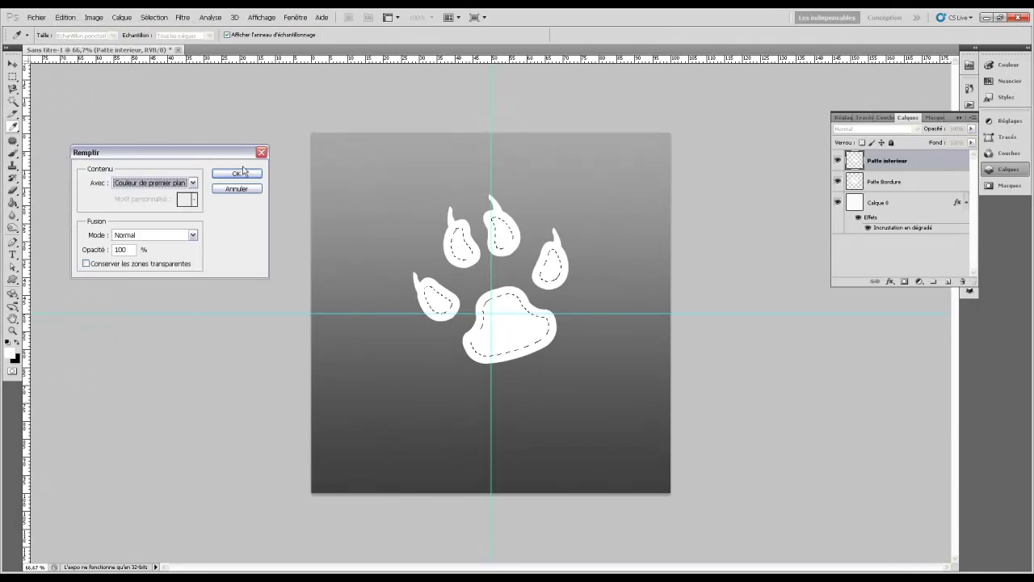
{"action": "left_click", "coordinate": [237, 173]}
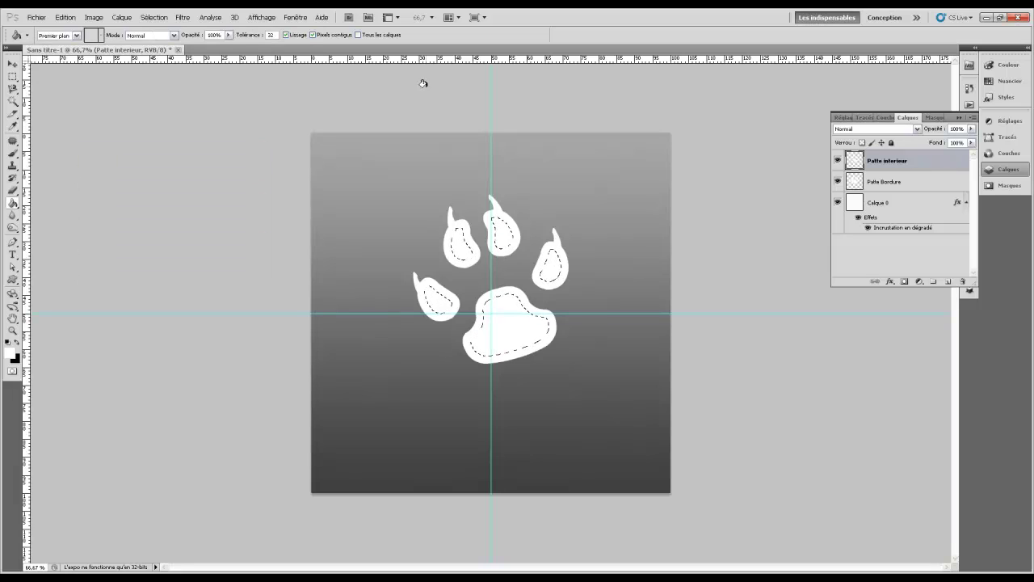
{"action": "left_click", "coordinate": [153, 17]}
{"action": "left_click", "coordinate": [194, 37]}
- Give Patte interieur an inner shadow with a distance of 0 px and an increased size, keeping 75% opacity
{"action": "double_click", "coordinate": [928, 162]}
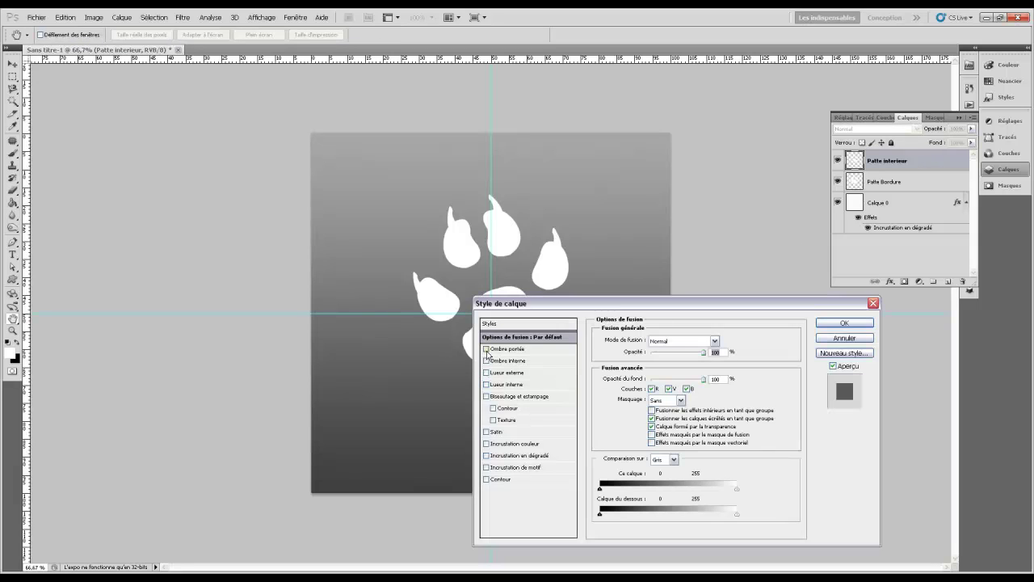
{"action": "left_click", "coordinate": [517, 362]}
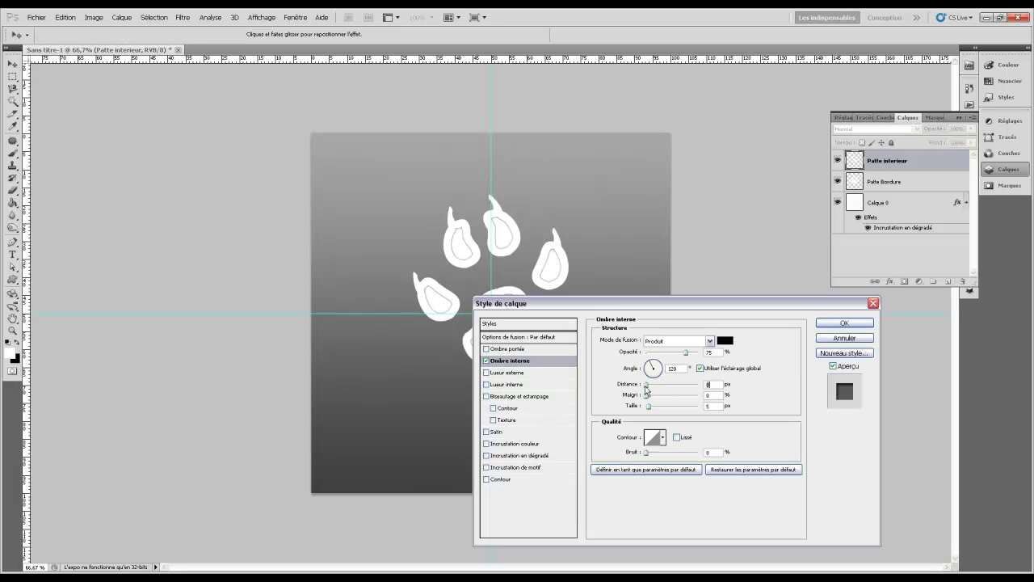
{"action": "left_click_drag", "start_coordinate": [650, 410], "coordinate": [656, 412]}
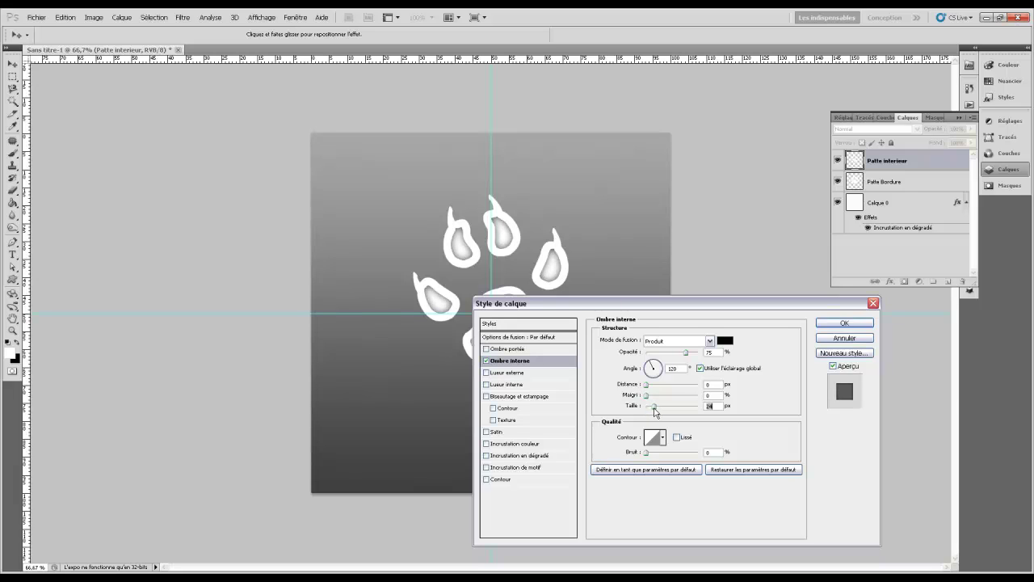
{"action": "left_click", "coordinate": [853, 323]}
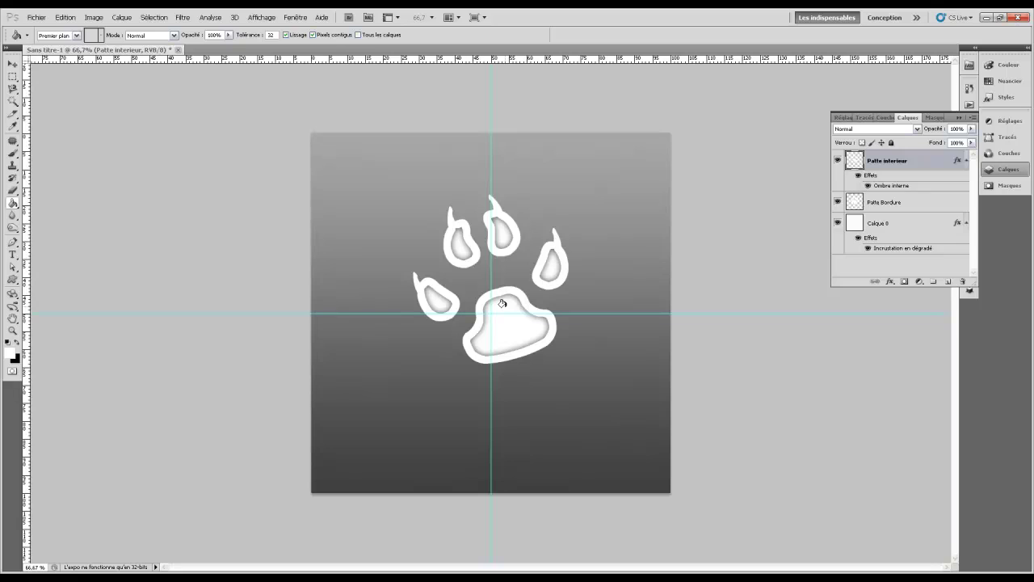
- Add a gradient overlay to Patte Bordure using the custom dark grey preset (Personnalisé) in Normal mode at 100% opacity and a 90° angle
{"action": "left_click", "coordinate": [916, 202]}
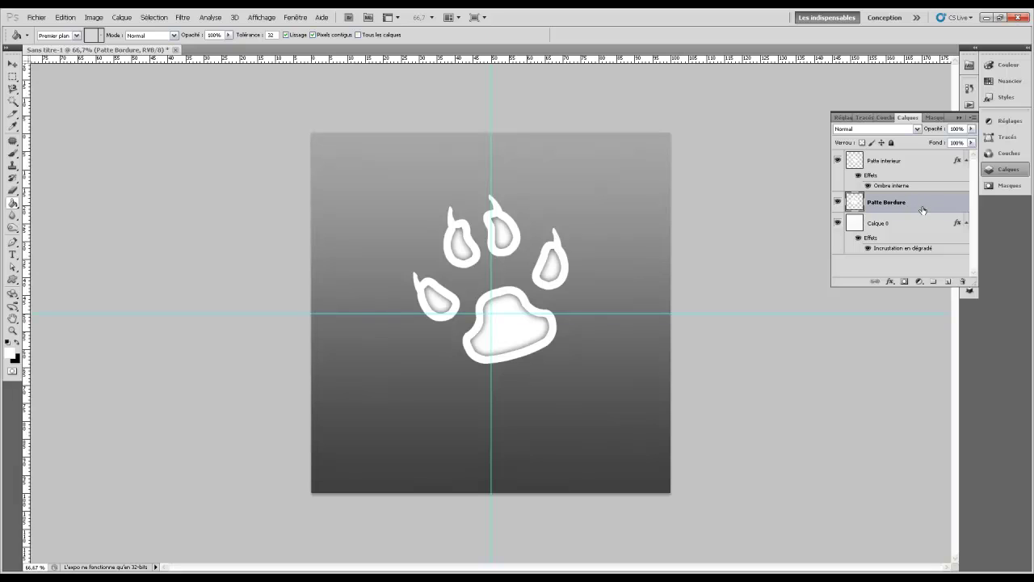
{"action": "double_click", "coordinate": [923, 210]}
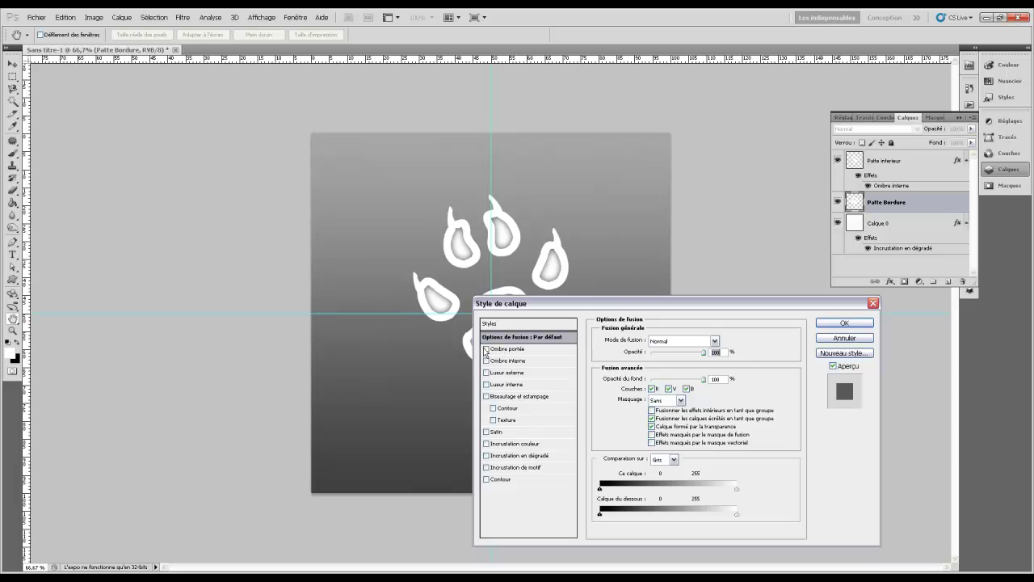
{"action": "left_click", "coordinate": [487, 456]}
{"action": "left_click", "coordinate": [512, 457]}
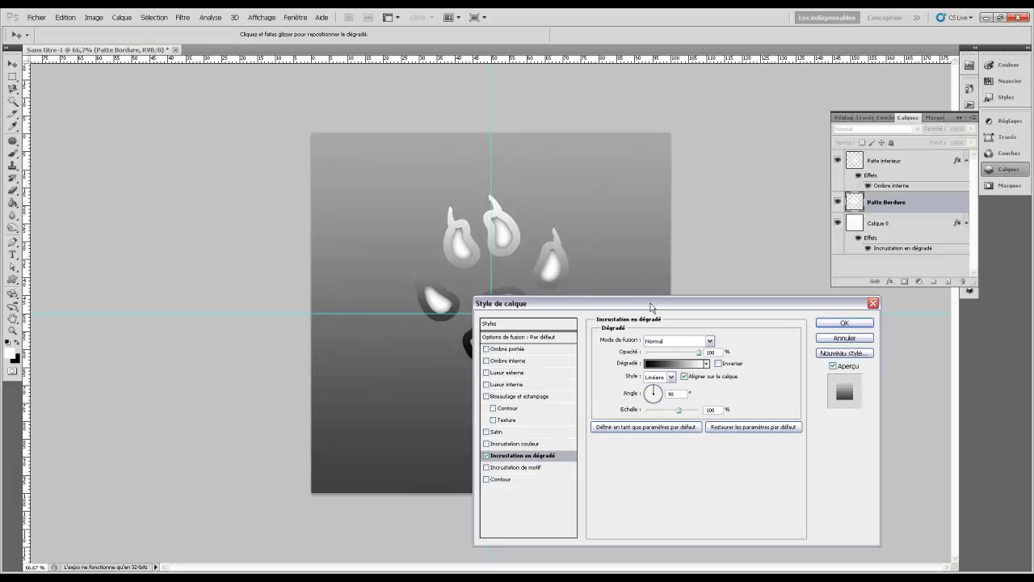
{"action": "left_click_drag", "start_coordinate": [651, 307], "coordinate": [181, 135]}
{"action": "left_click", "coordinate": [218, 191]}
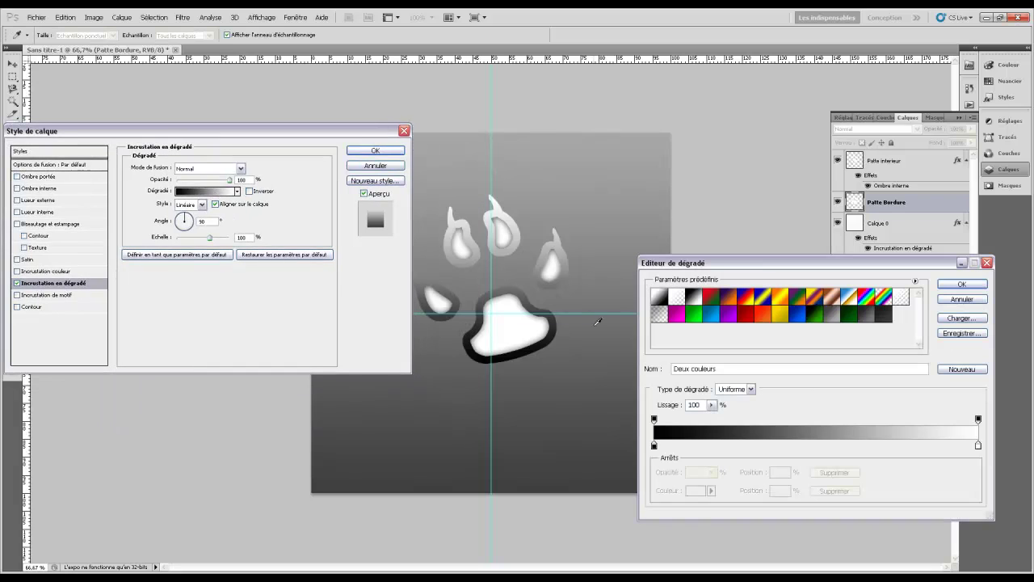
{"action": "left_click", "coordinate": [869, 320]}
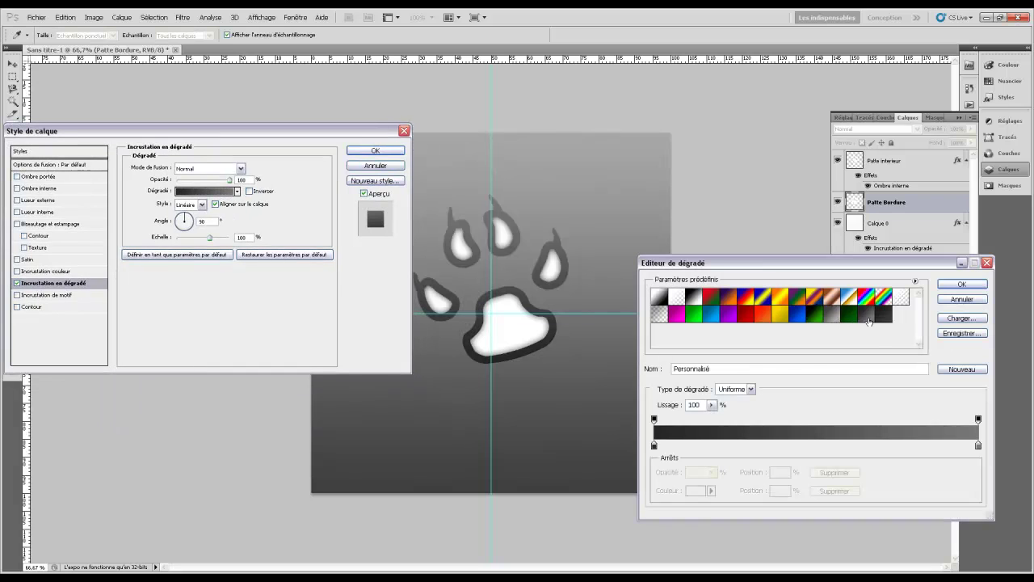
{"action": "left_click", "coordinate": [831, 319]}
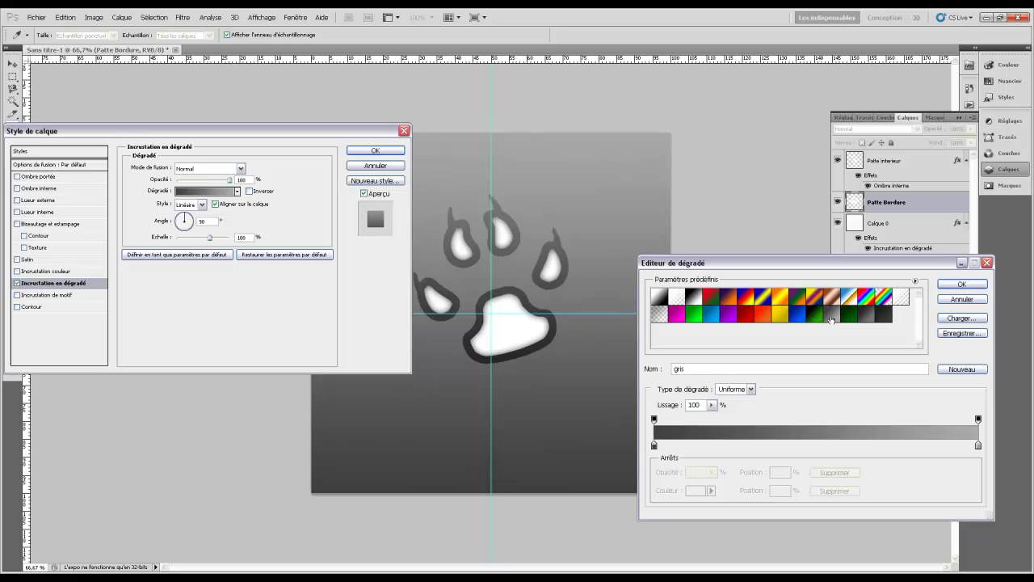
{"action": "left_click", "coordinate": [860, 321]}
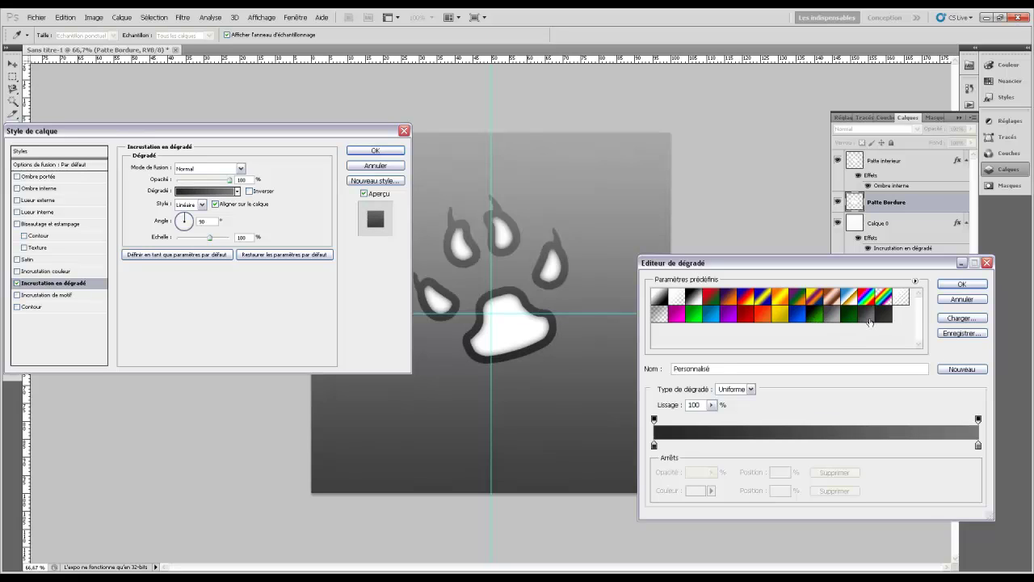
{"action": "left_click", "coordinate": [961, 284]}
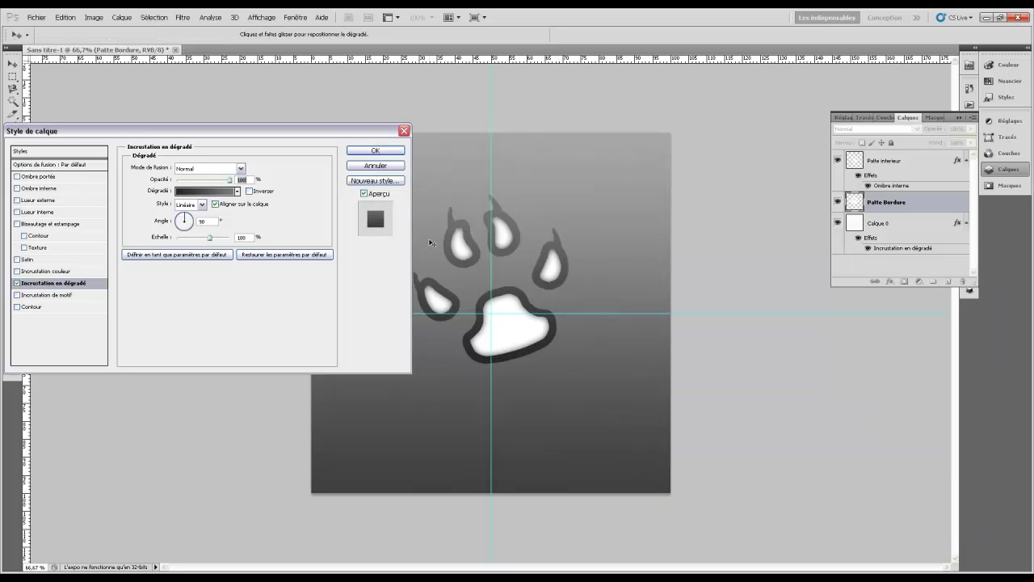
- Check the colour codes of the start and end stops of the Patte Bordure gradient
{"action": "left_click", "coordinate": [196, 193]}
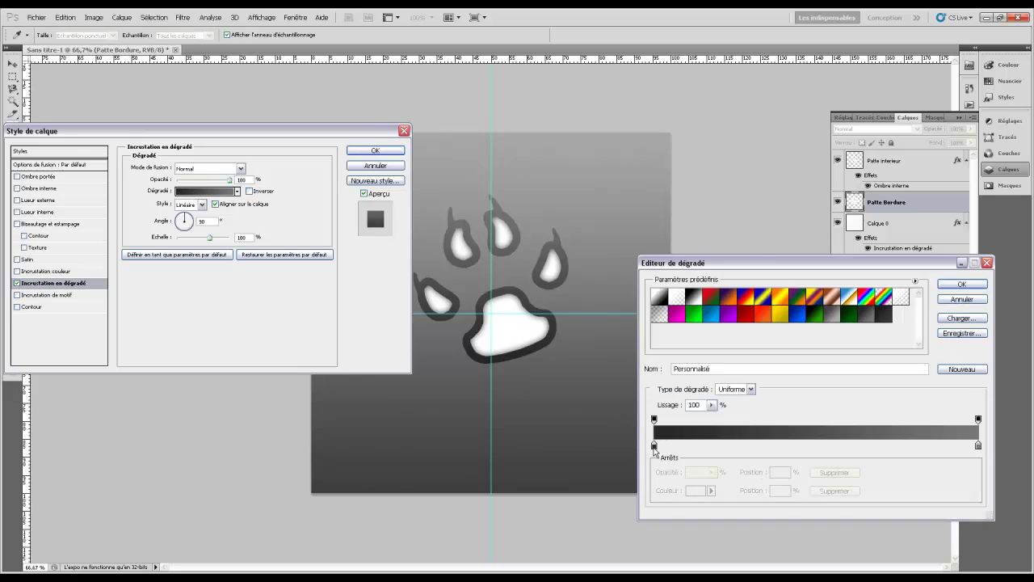
{"action": "double_click", "coordinate": [654, 445]}
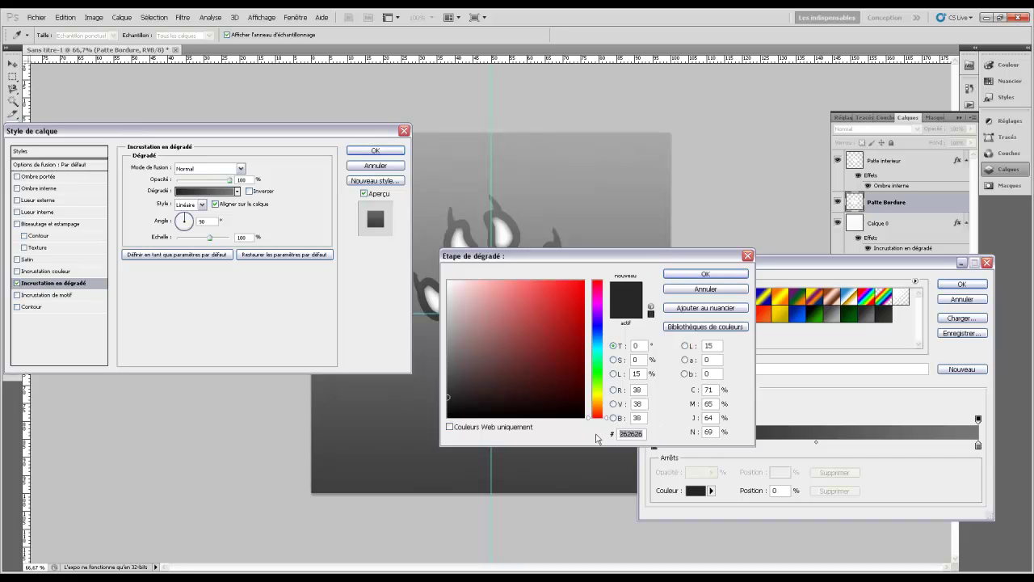
{"action": "left_click", "coordinate": [706, 274]}
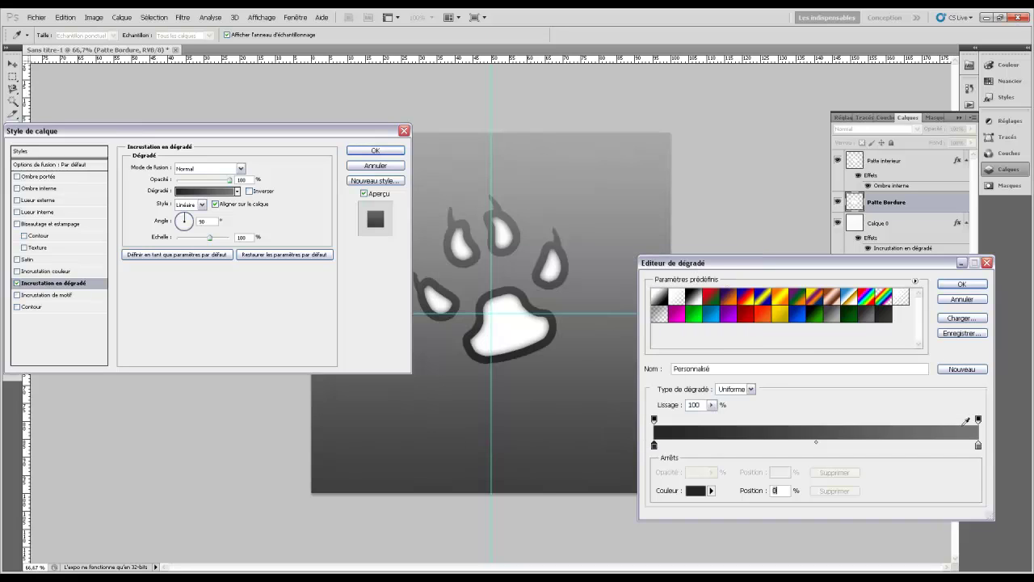
{"action": "double_click", "coordinate": [977, 445]}
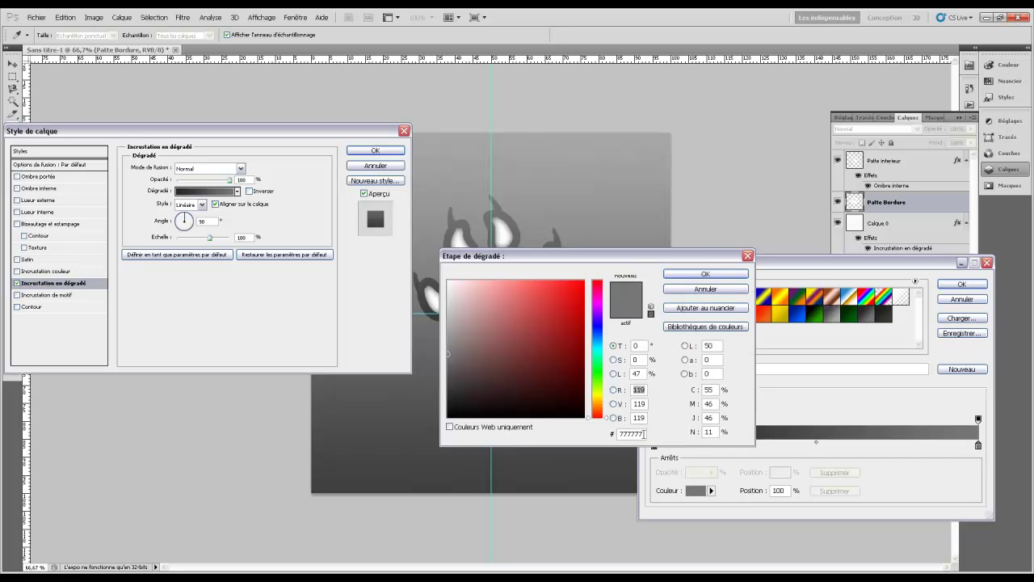
{"action": "left_click_drag", "start_coordinate": [644, 434], "coordinate": [592, 429]}
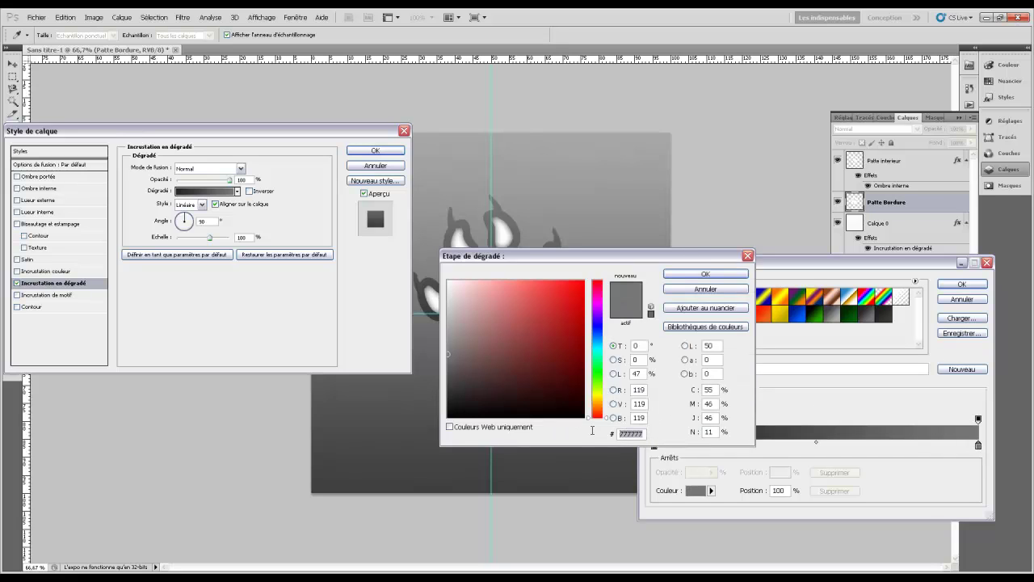
{"action": "left_click", "coordinate": [694, 274]}
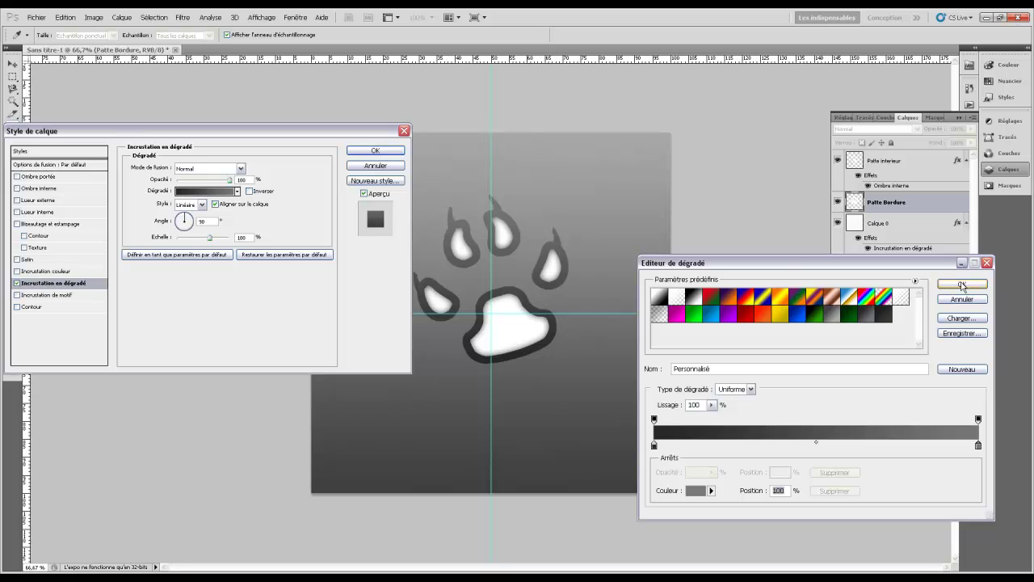
{"action": "left_click", "coordinate": [962, 284]}
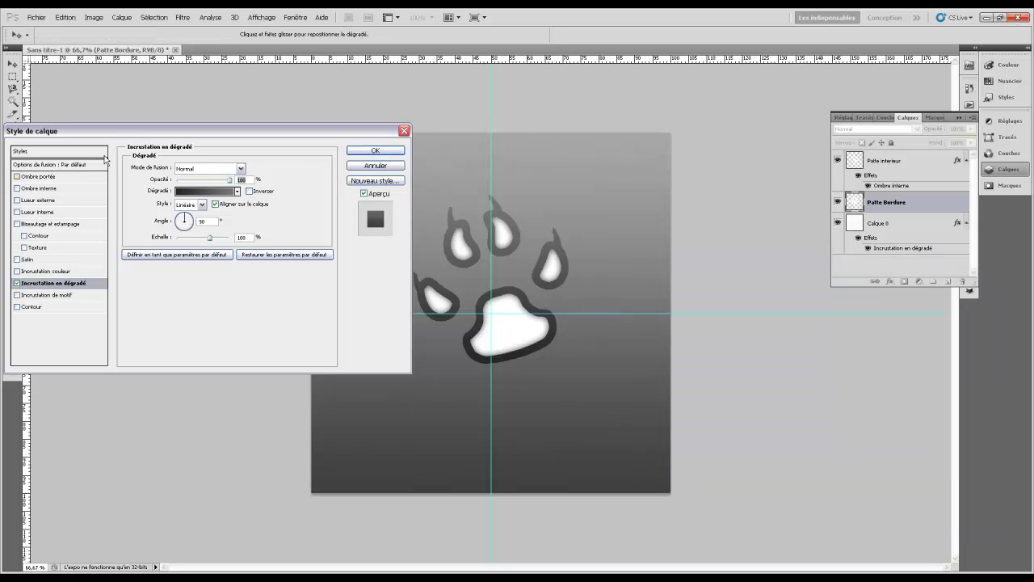
- Keep the gradient style linear and apply the layer style to Patte Bordure
{"action": "left_click", "coordinate": [194, 204]}
{"action": "left_click", "coordinate": [199, 204]}
{"action": "left_click", "coordinate": [376, 151]}
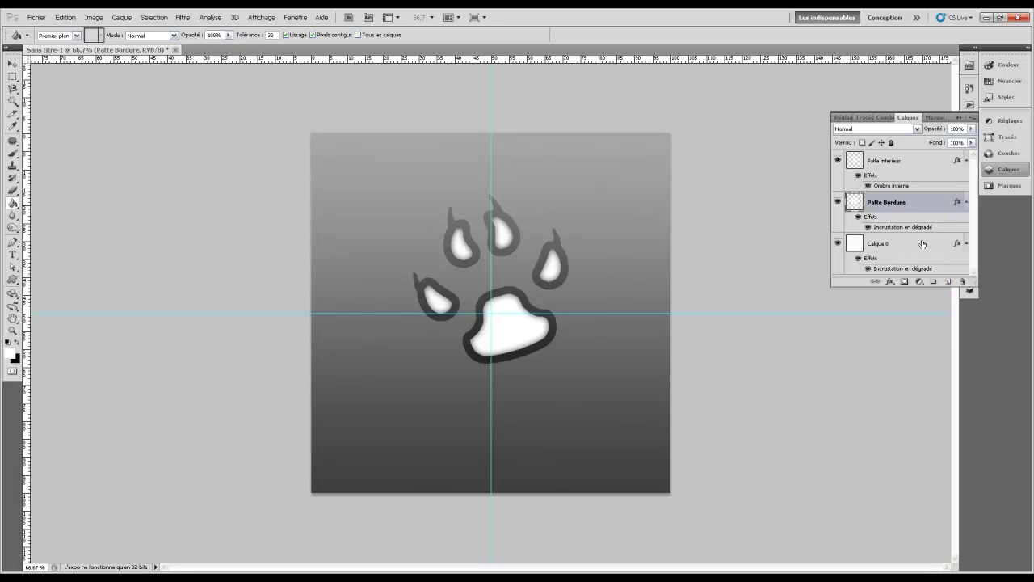
- Add a new layer above Patte Bordure and name it Texture Bordure
{"action": "left_click", "coordinate": [949, 282]}
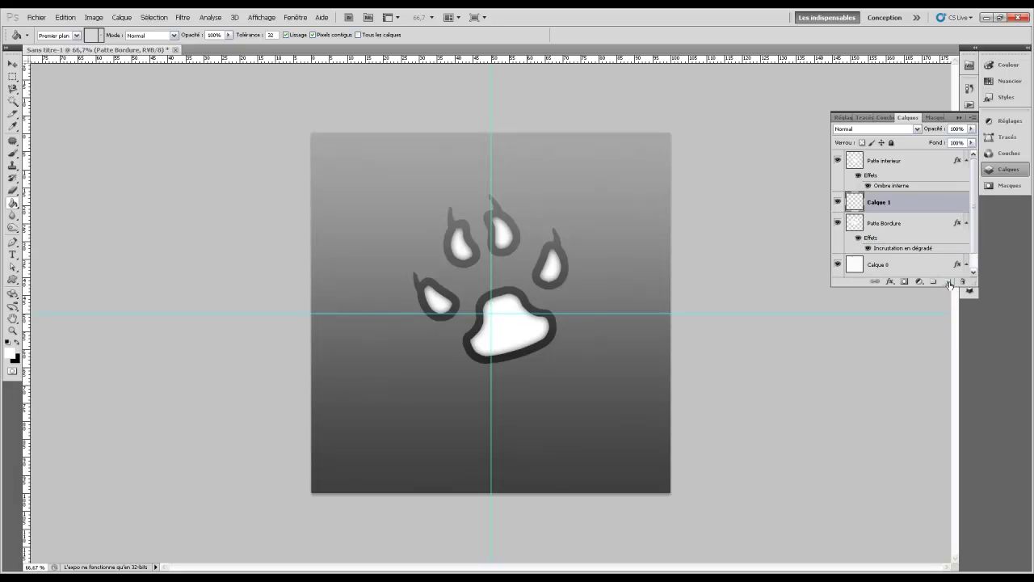
{"action": "double_click", "coordinate": [877, 202]}
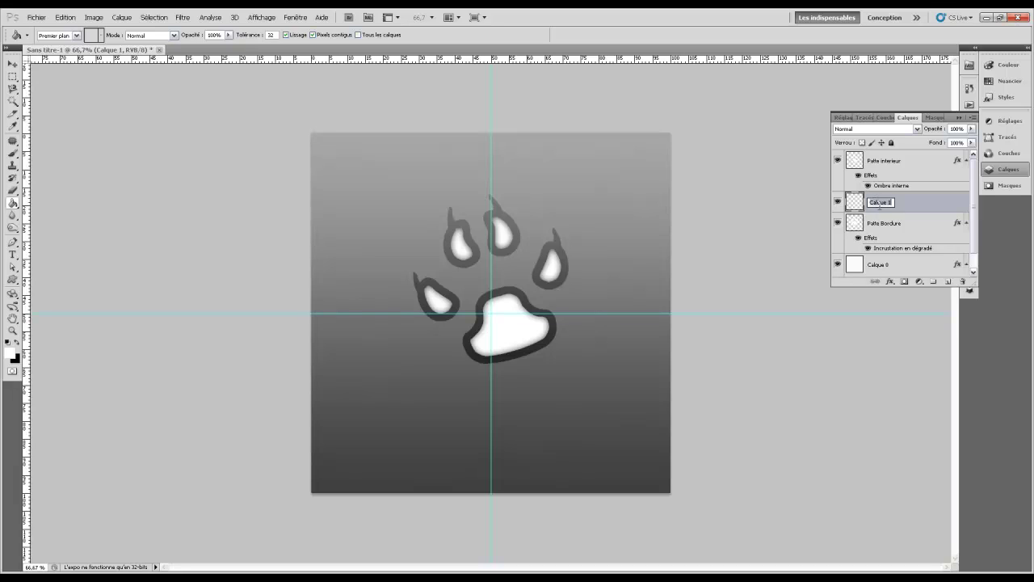
{"action": "type", "text": "Ti"}
{"action": "type", "text": "xture Bordure"}
{"action": "key", "text": "Return"}
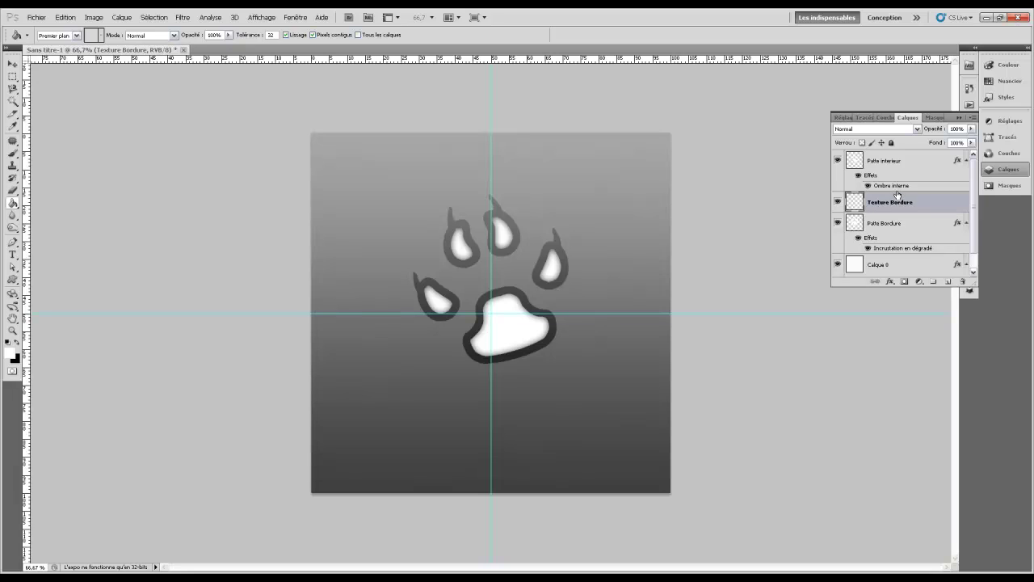
- Load the Texture 2 pattern set and fill Texture Bordure with the grey diagonal-streak pattern in Normal mode at 100% opacity
{"action": "left_click", "coordinate": [64, 17]}
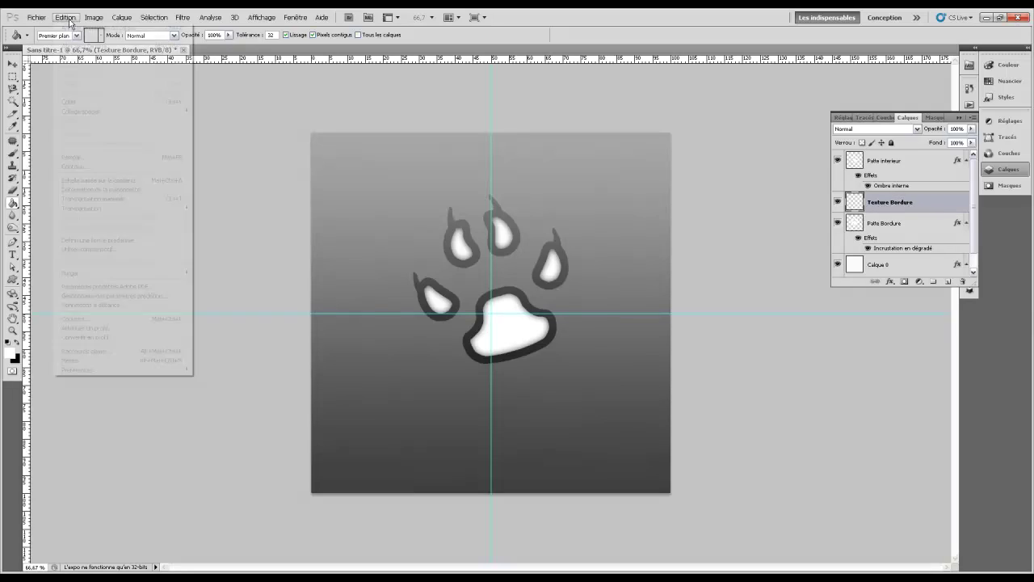
{"action": "left_click", "coordinate": [130, 157]}
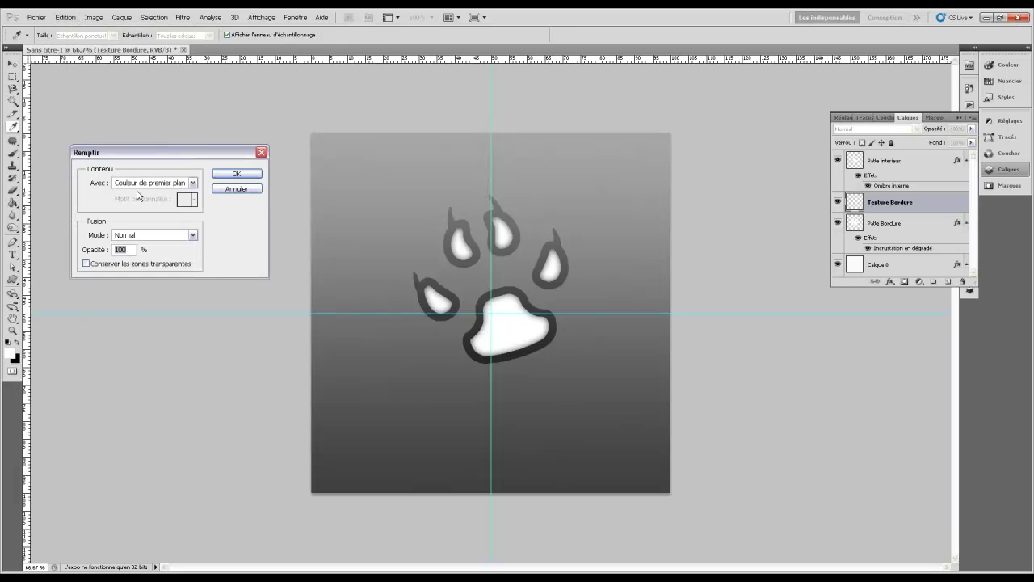
{"action": "left_click", "coordinate": [151, 185]}
{"action": "left_click", "coordinate": [150, 236]}
{"action": "left_click", "coordinate": [193, 200]}
{"action": "left_click", "coordinate": [246, 217]}
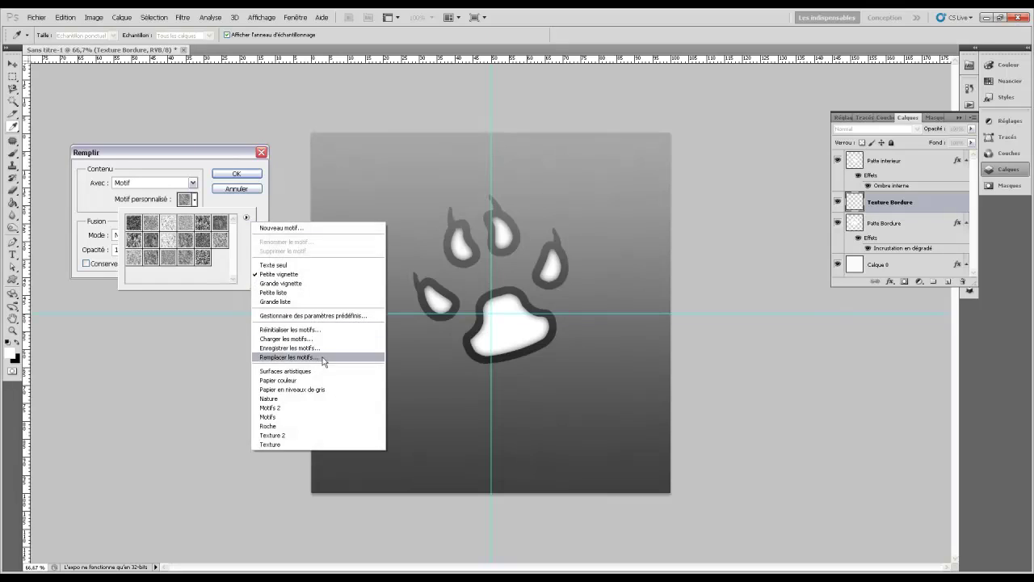
{"action": "left_click", "coordinate": [302, 435]}
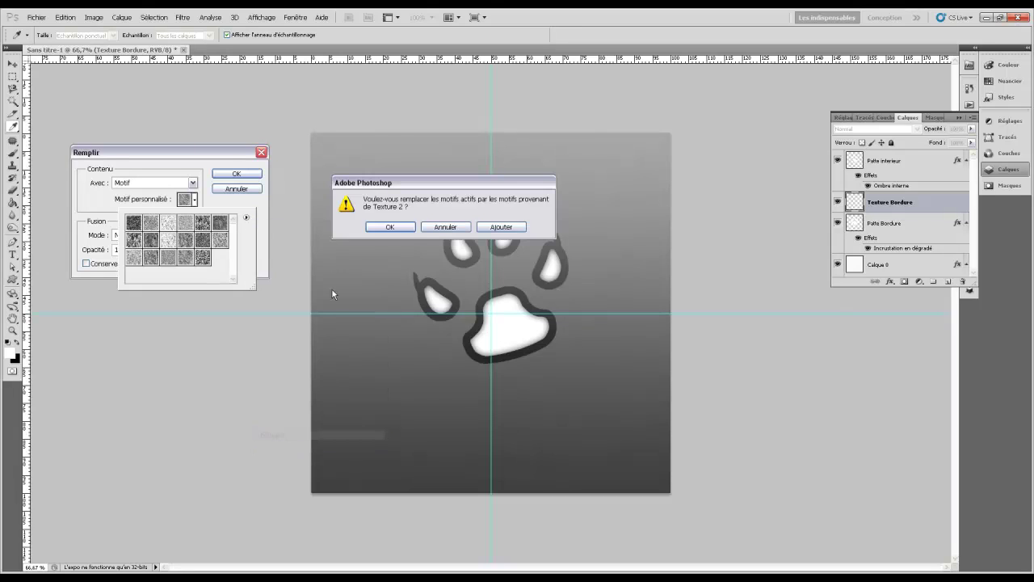
{"action": "left_click", "coordinate": [402, 234]}
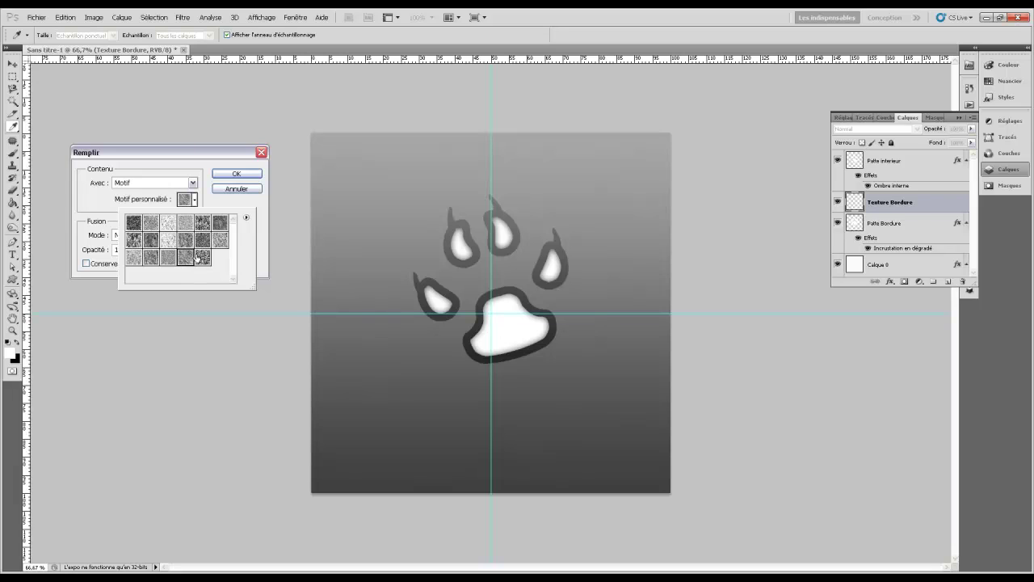
{"action": "left_click", "coordinate": [230, 174]}
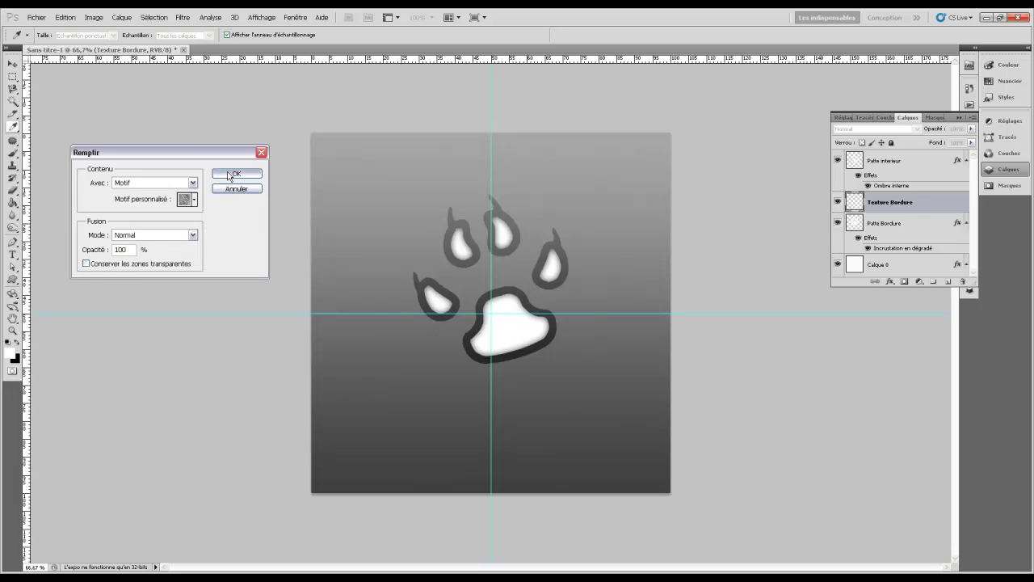
{"action": "left_click", "coordinate": [231, 175]}
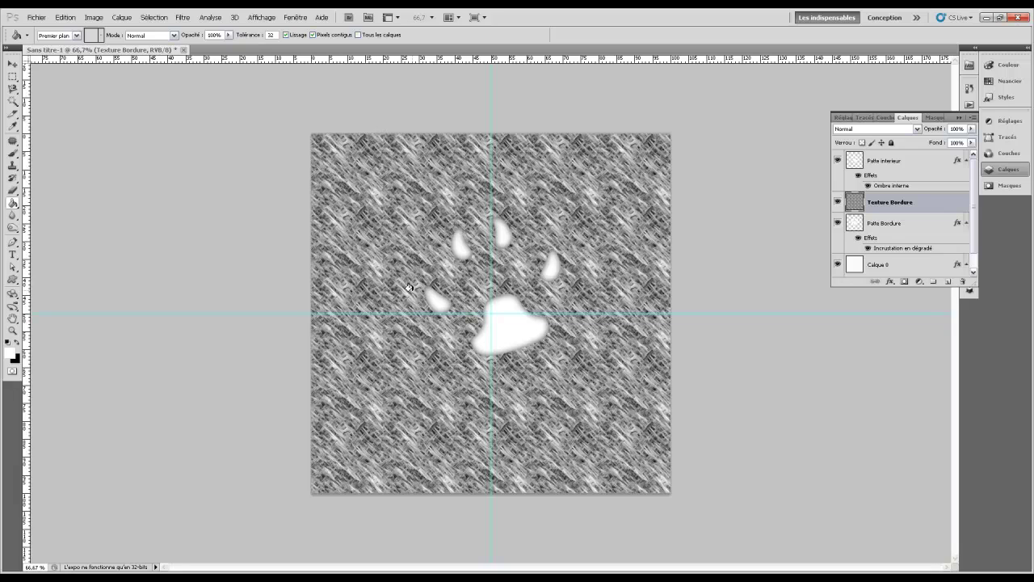
- Select the pixels of the Patte Bordure layer
{"action": "left_click", "coordinate": [858, 225]}
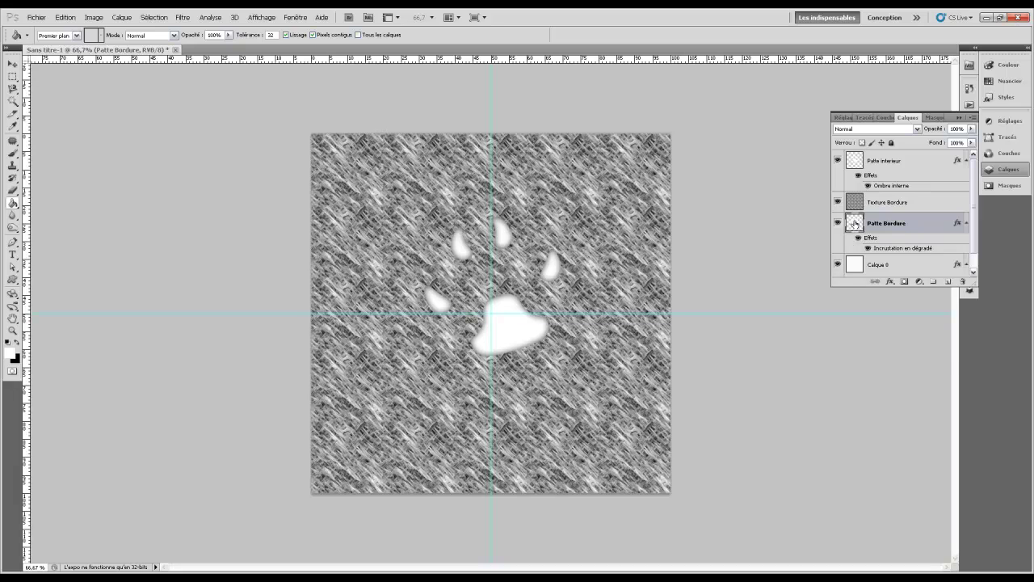
{"action": "right_click", "coordinate": [855, 225]}
{"action": "left_click", "coordinate": [892, 251]}
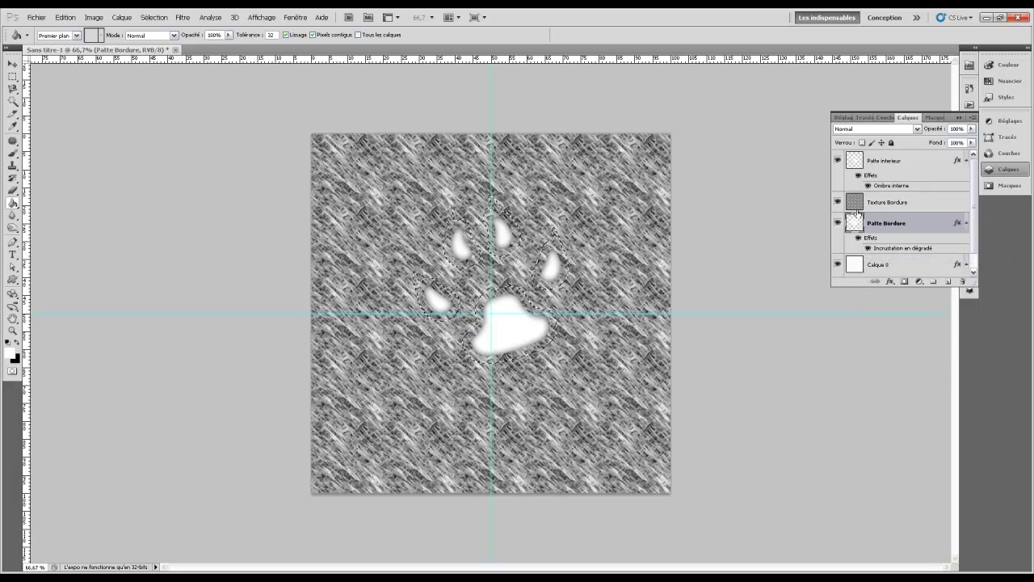
- Invert the paw selection and cut the texture outside the paw from Texture Bordure
{"action": "left_click", "coordinate": [888, 202]}
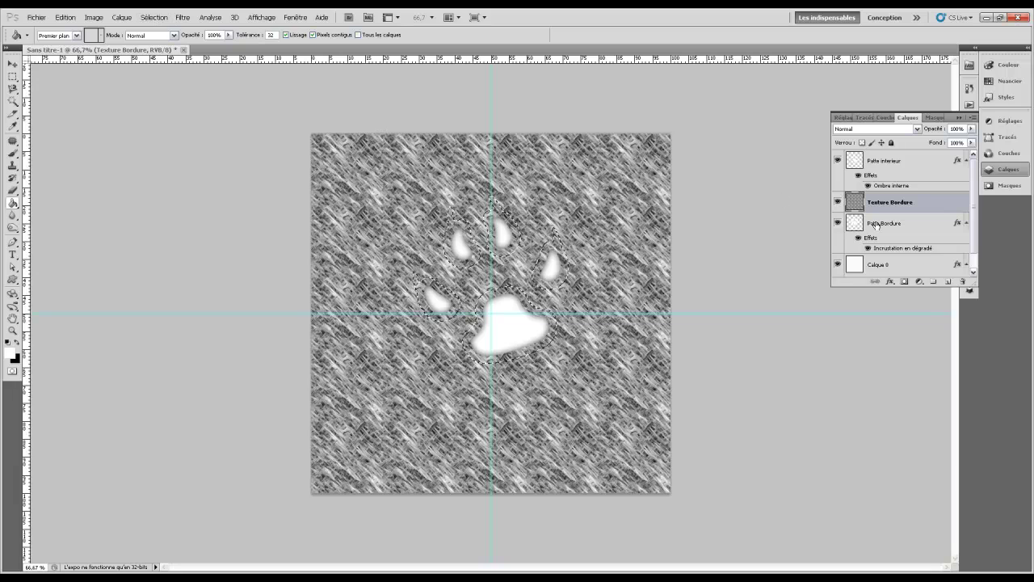
{"action": "left_click", "coordinate": [153, 17]}
{"action": "left_click", "coordinate": [157, 54]}
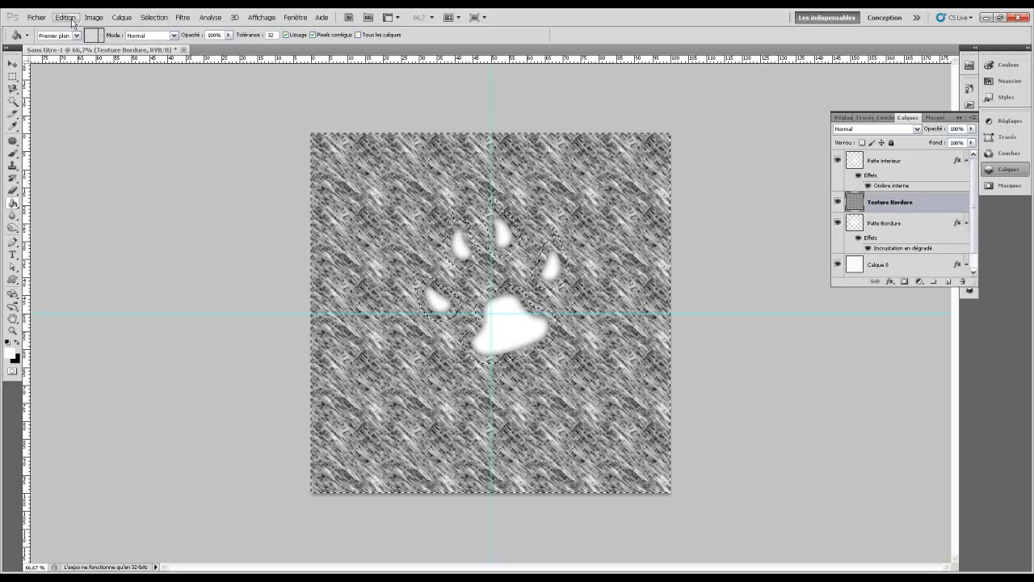
{"action": "left_click", "coordinate": [65, 17]}
{"action": "left_click", "coordinate": [87, 68]}
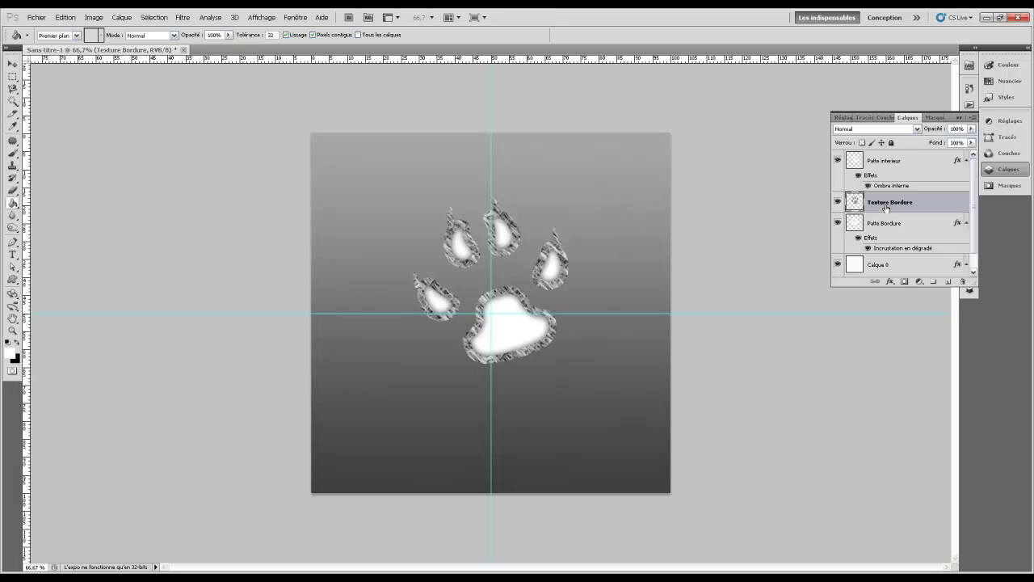
- Set the Texture Bordure layer's blending mode to Produit and its opacity to 25%
{"action": "left_click", "coordinate": [856, 129]}
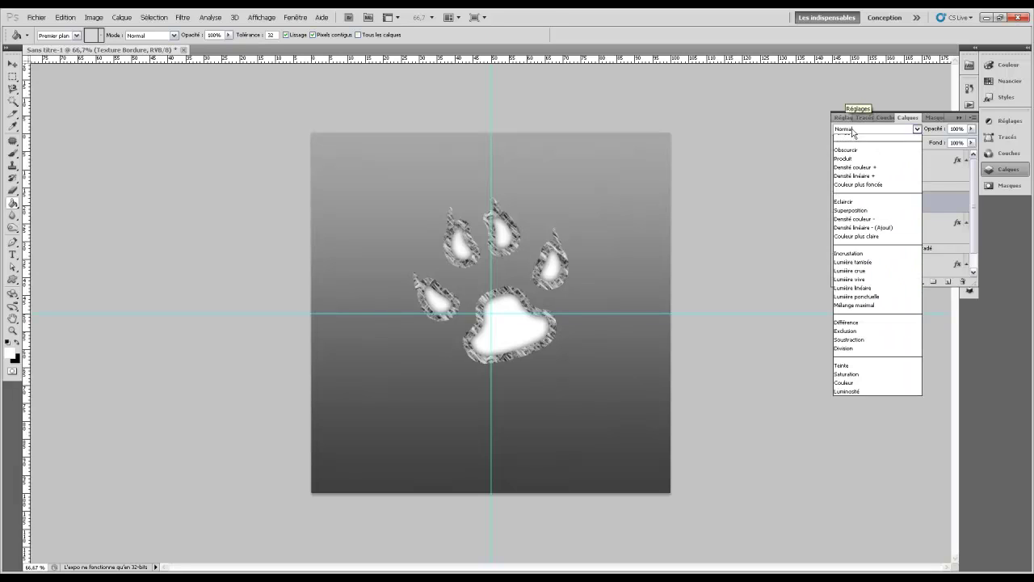
{"action": "left_click", "coordinate": [866, 173]}
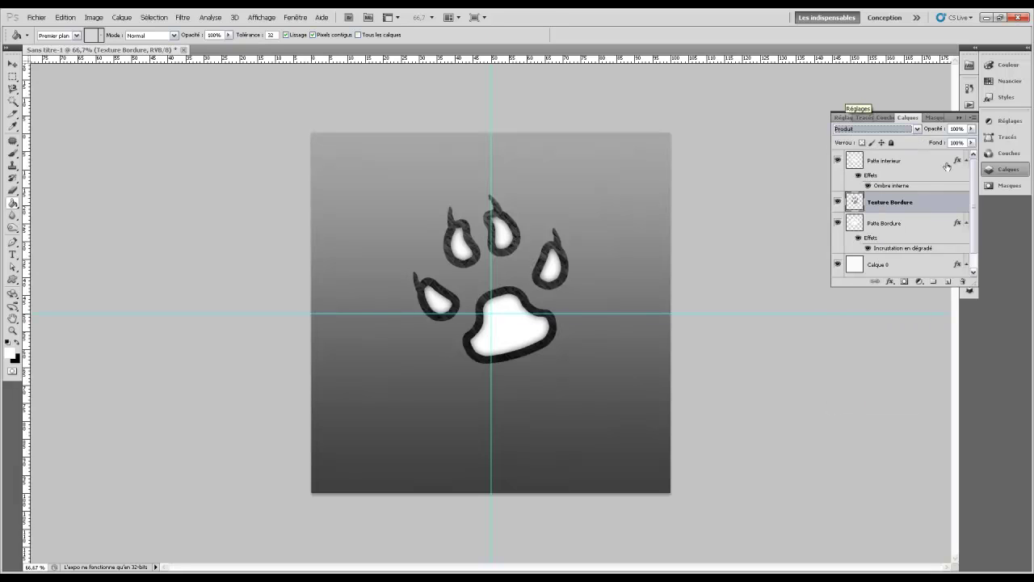
{"action": "key", "text": "Tab"}
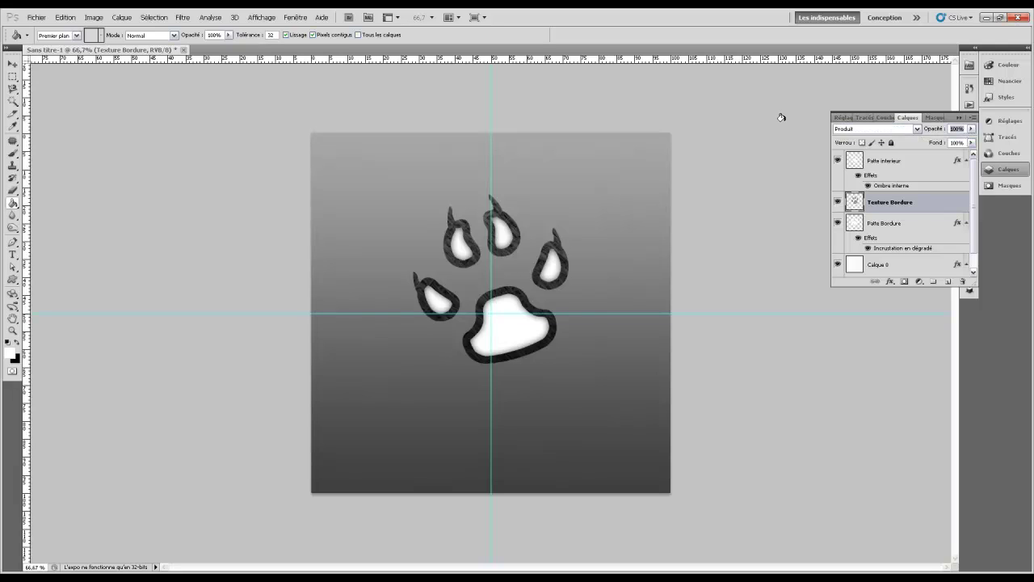
{"action": "type", "text": "25"}
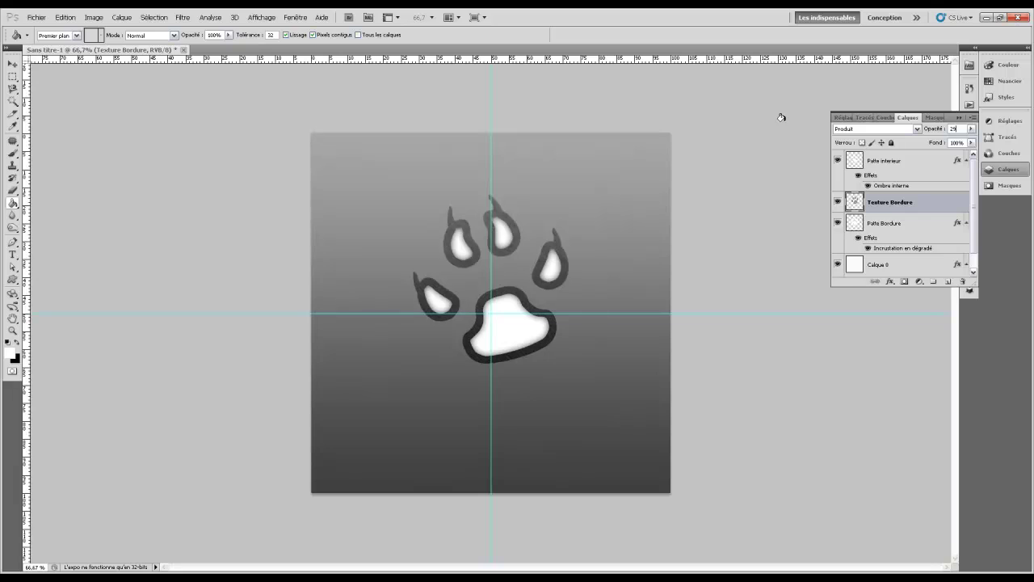
- Add a drop shadow to the Patte Bordure layer with 100% opacity, 0 px distance and 21 px size
{"action": "key", "text": "Return"}
{"action": "left_click", "coordinate": [917, 166]}
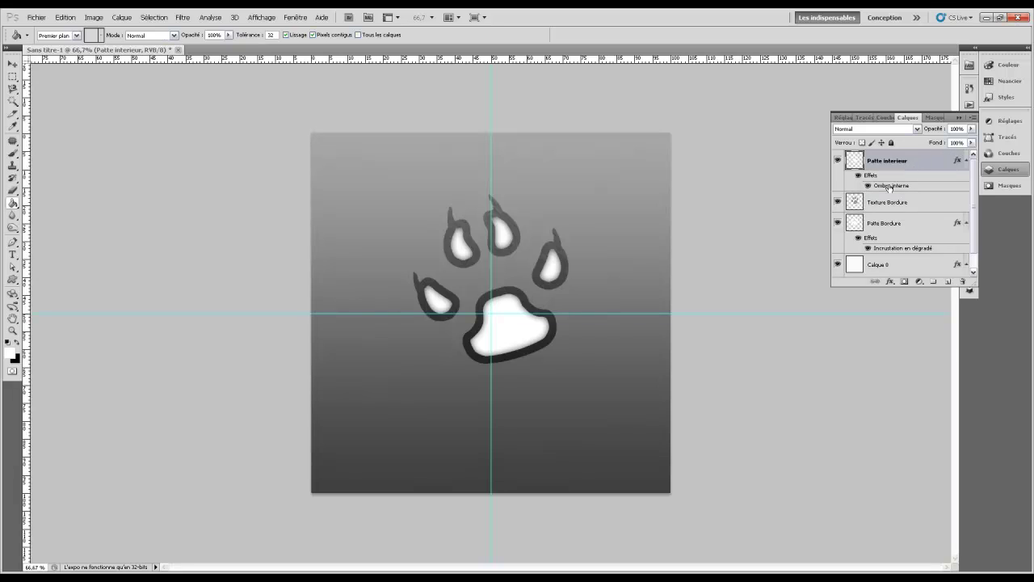
{"action": "left_click", "coordinate": [911, 205]}
{"action": "left_click", "coordinate": [925, 226]}
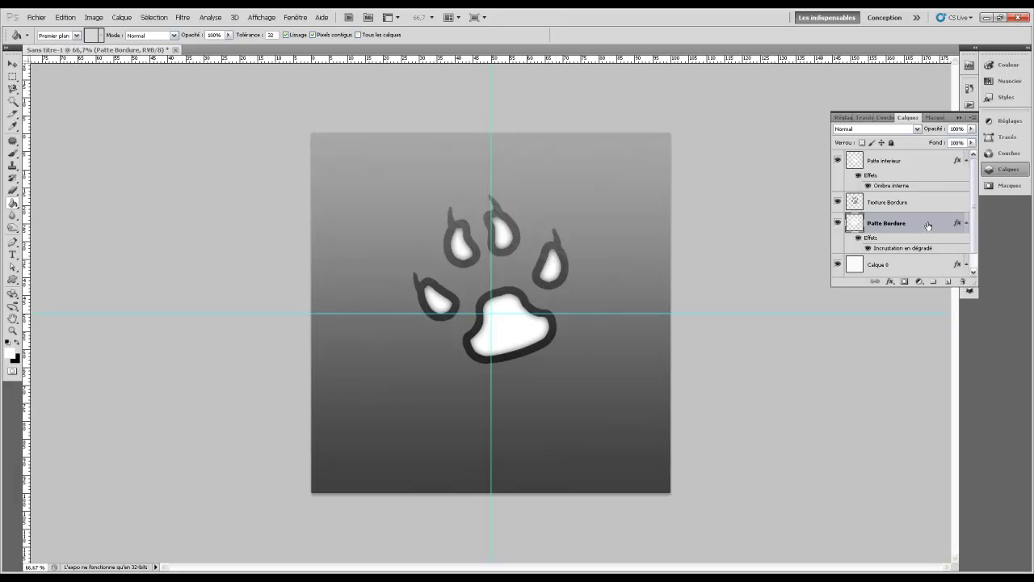
{"action": "double_click", "coordinate": [928, 226]}
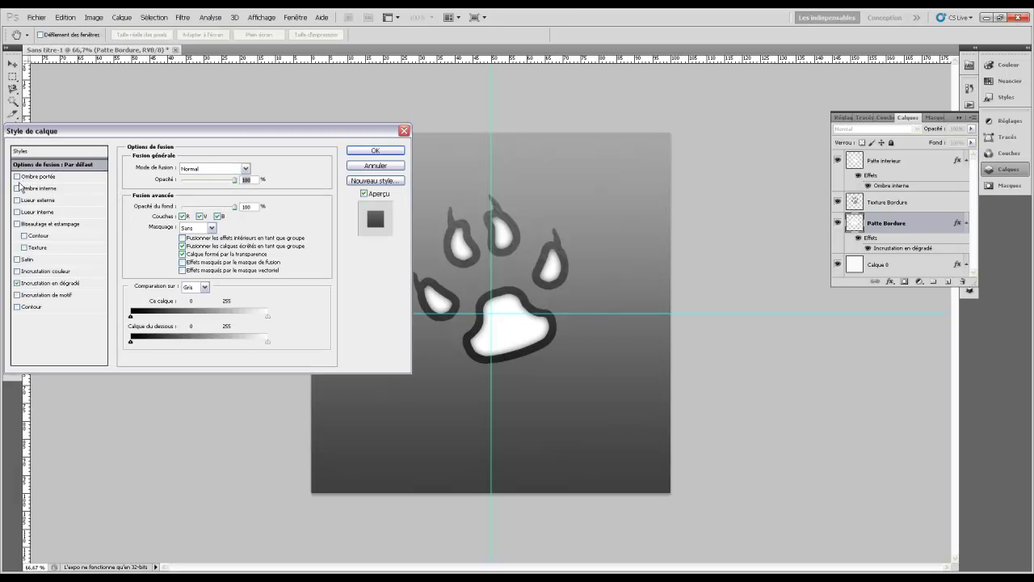
{"action": "left_click", "coordinate": [21, 177]}
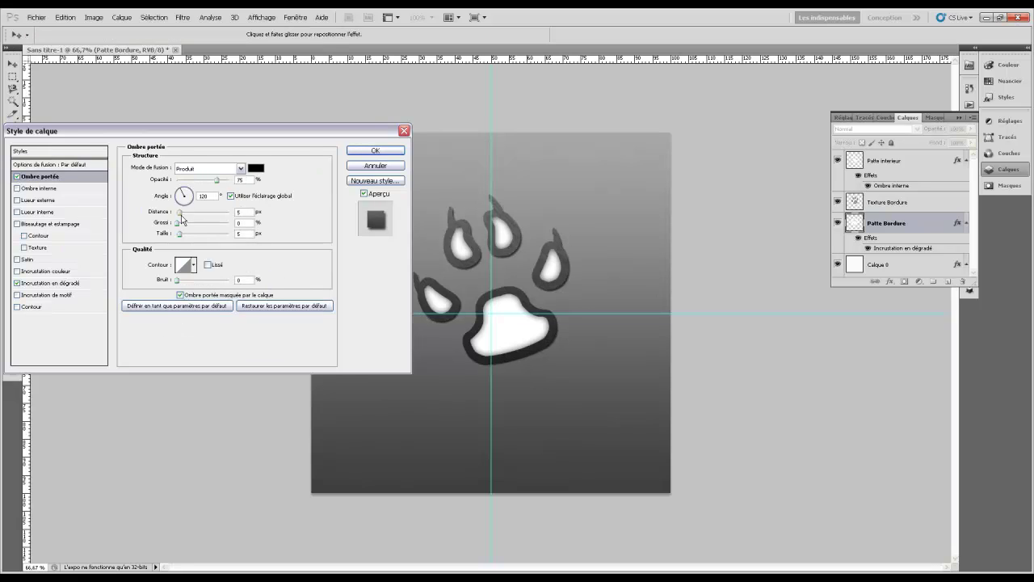
{"action": "left_click_drag", "start_coordinate": [180, 215], "coordinate": [185, 238]}
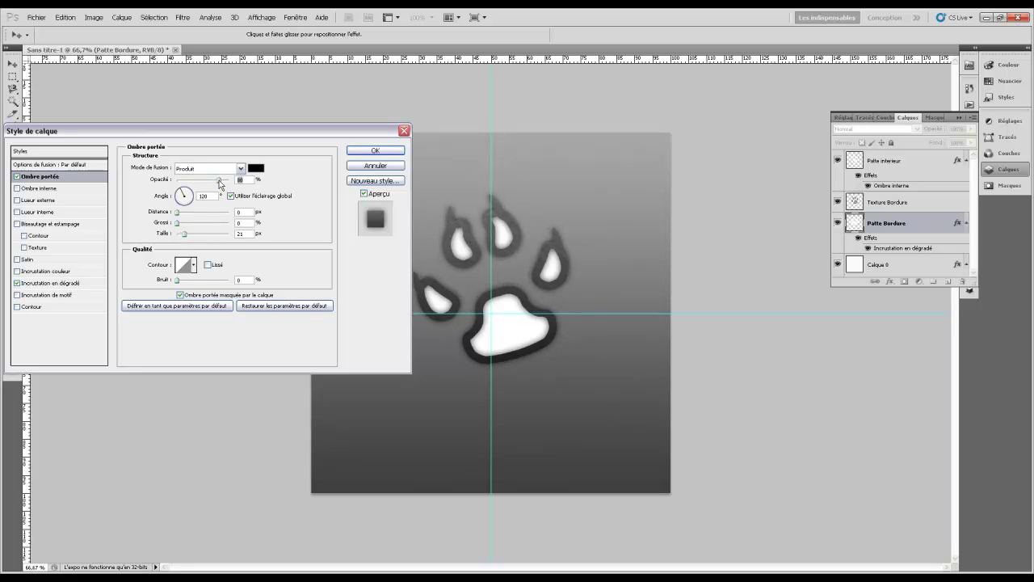
{"action": "left_click_drag", "start_coordinate": [218, 179], "coordinate": [233, 180]}
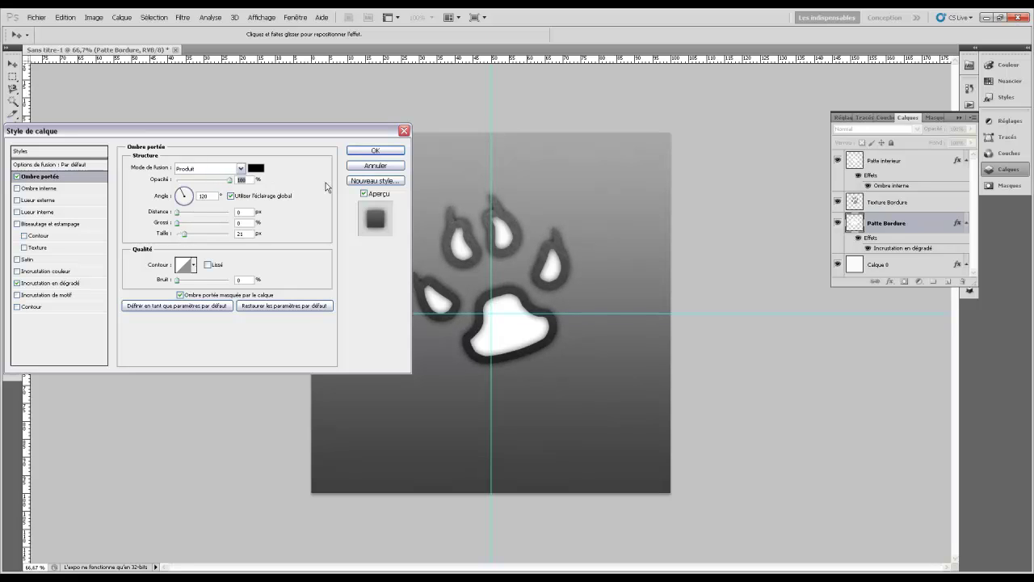
{"action": "left_click", "coordinate": [376, 151]}
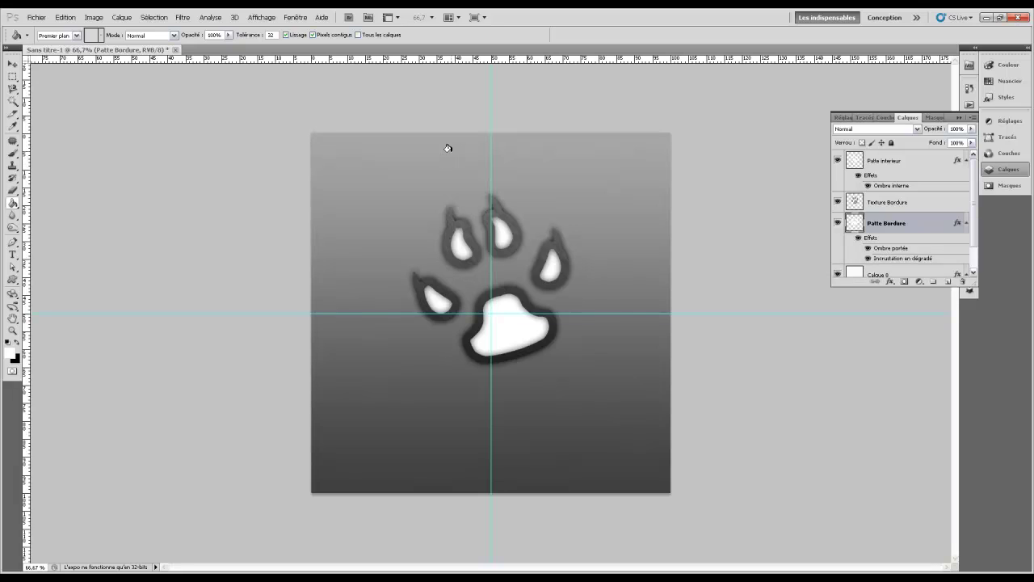
- Add a linear gradient overlay with the "bleu claire" preset to the Patte interieur layer and adjust its angle
{"action": "left_click", "coordinate": [922, 164]}
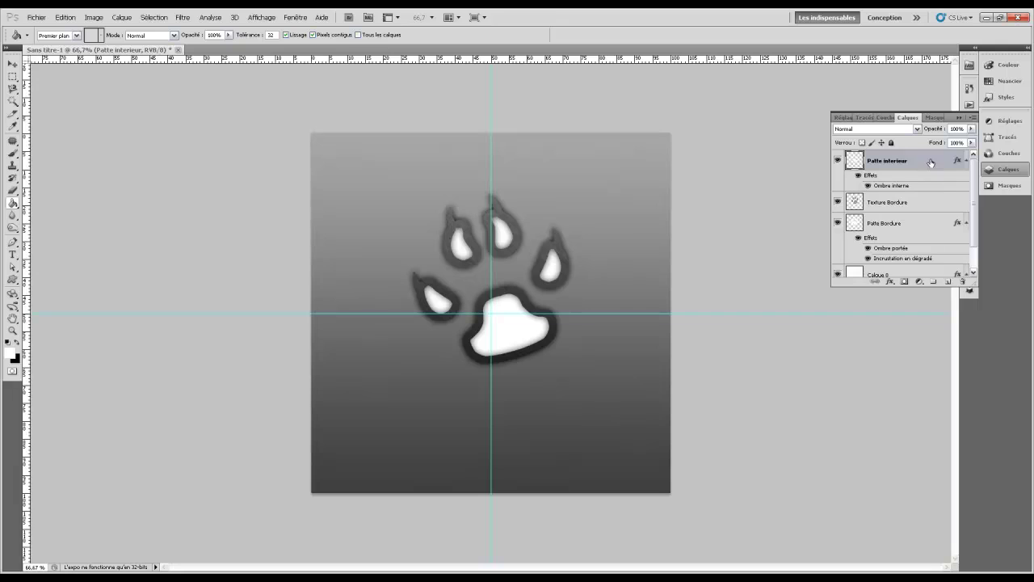
{"action": "double_click", "coordinate": [924, 164]}
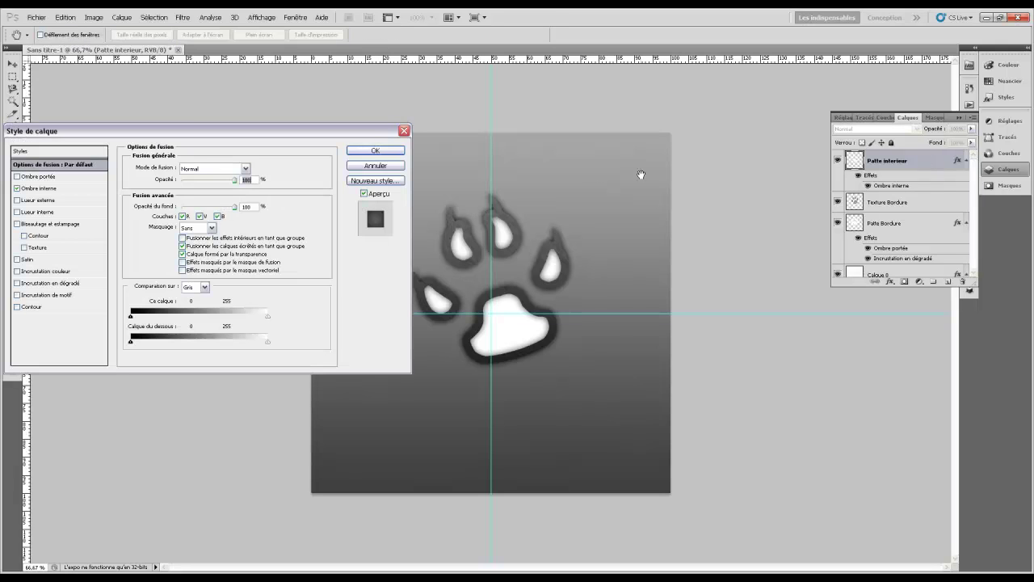
{"action": "left_click", "coordinate": [34, 286]}
{"action": "left_click", "coordinate": [204, 191]}
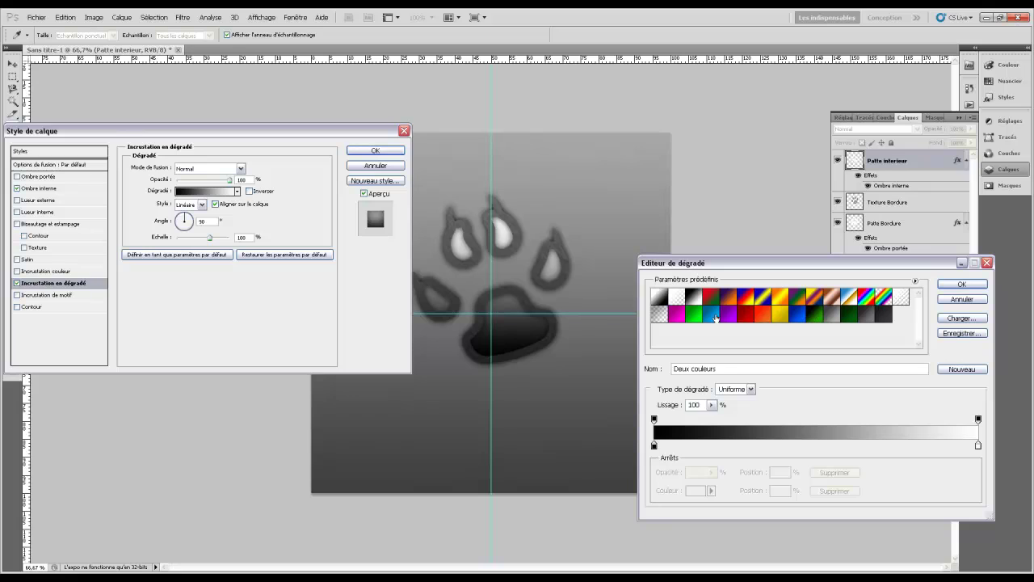
{"action": "left_click", "coordinate": [716, 317]}
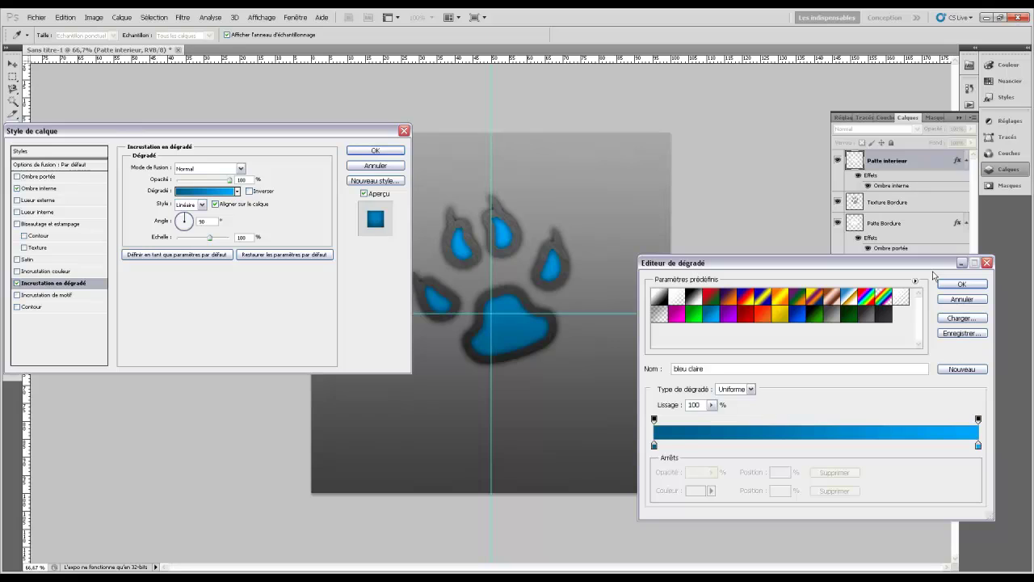
{"action": "double_click", "coordinate": [653, 446]}
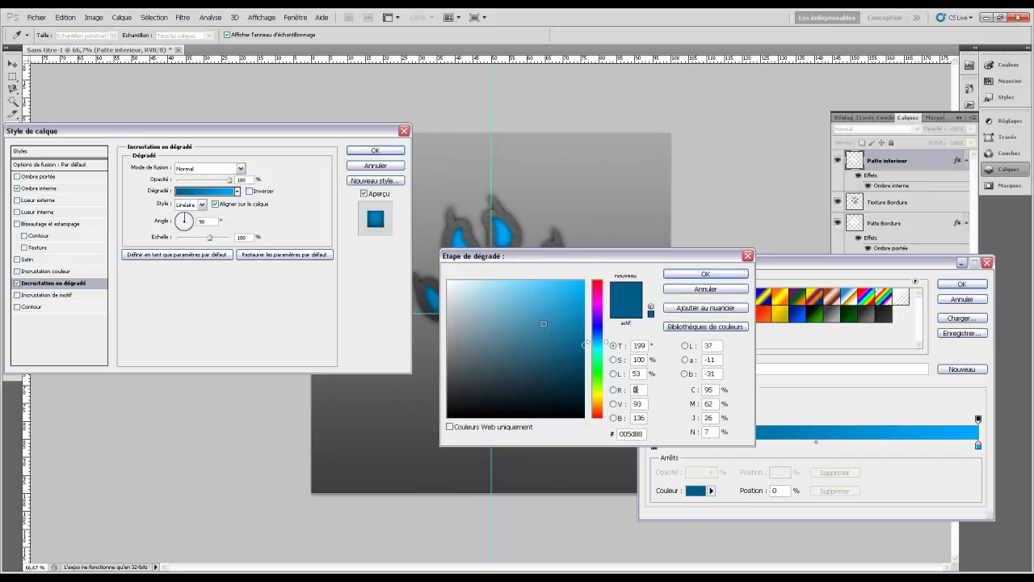
{"action": "left_click", "coordinate": [719, 276]}
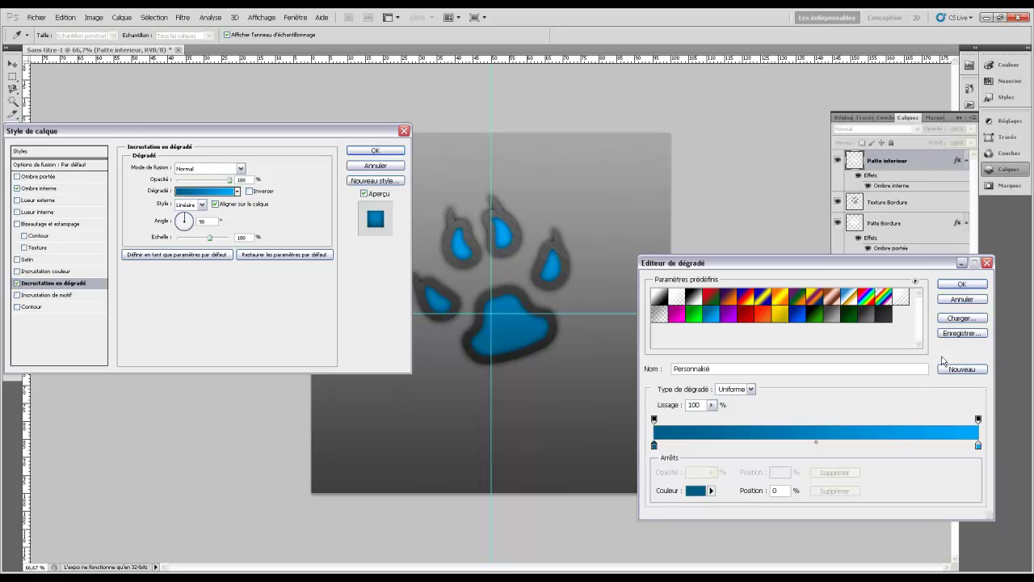
{"action": "left_click", "coordinate": [958, 285]}
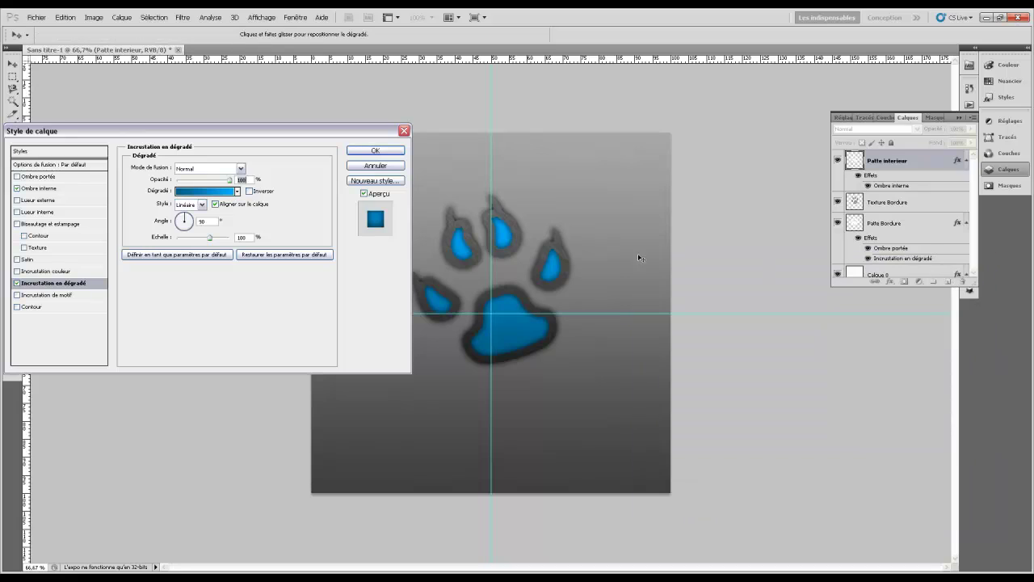
{"action": "double_click", "coordinate": [201, 222]}
{"action": "key", "text": "BackSpace"}
{"action": "left_click", "coordinate": [383, 152]}
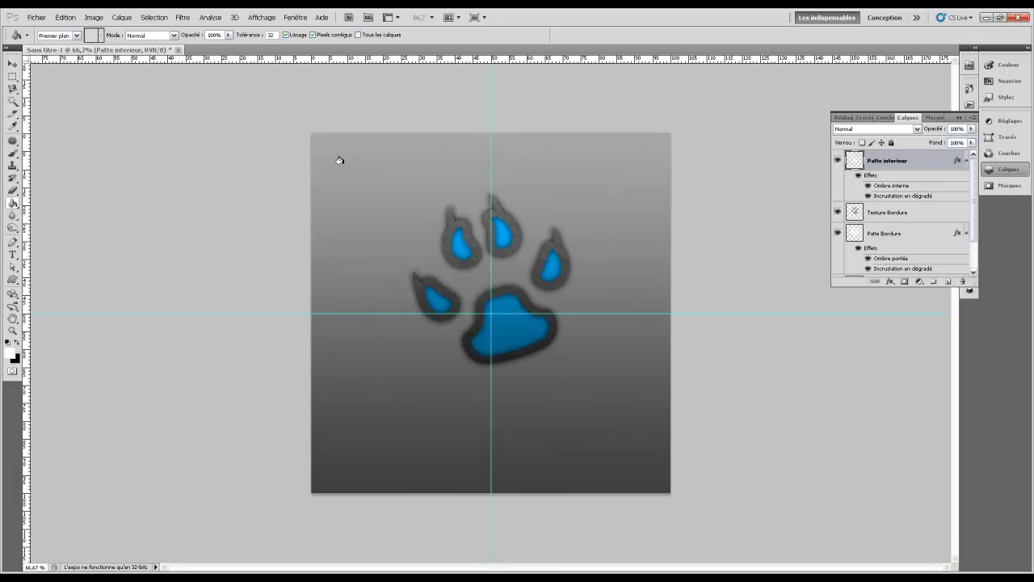
- Start importing a file into the document and browse to the Texture folder inside Infographie
{"action": "left_click", "coordinate": [38, 17]}
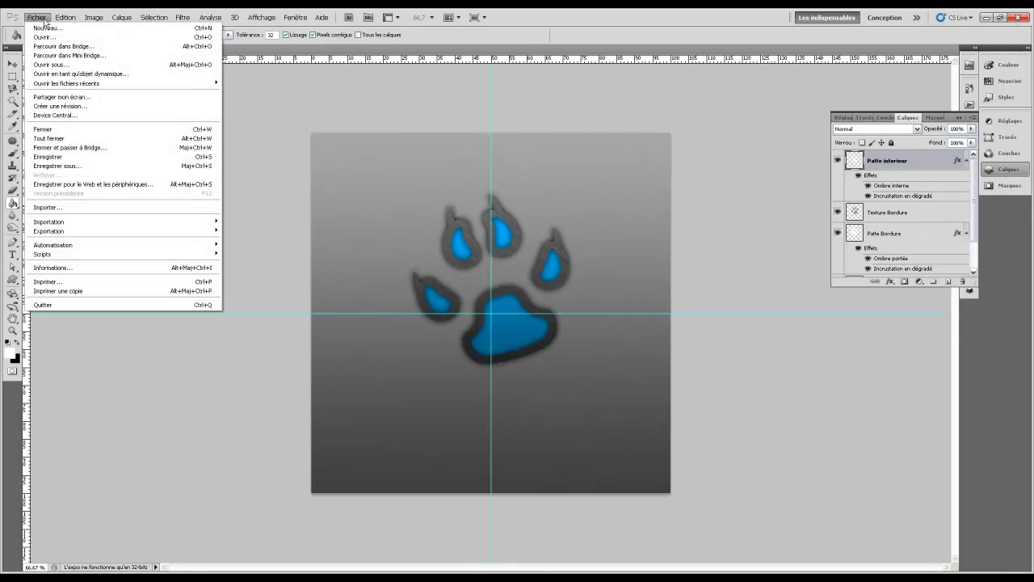
{"action": "left_click", "coordinate": [105, 208]}
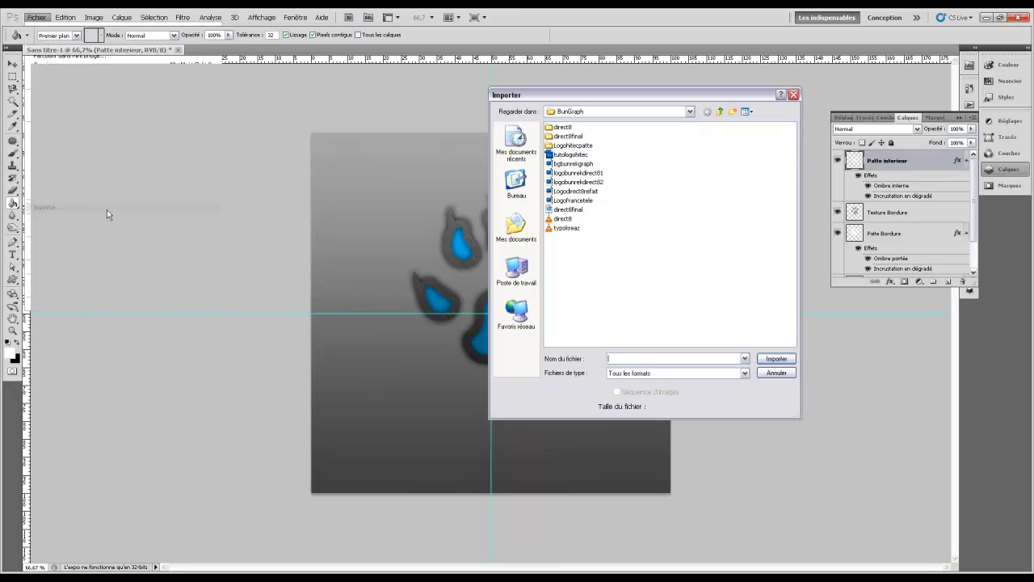
{"action": "left_click", "coordinate": [584, 111]}
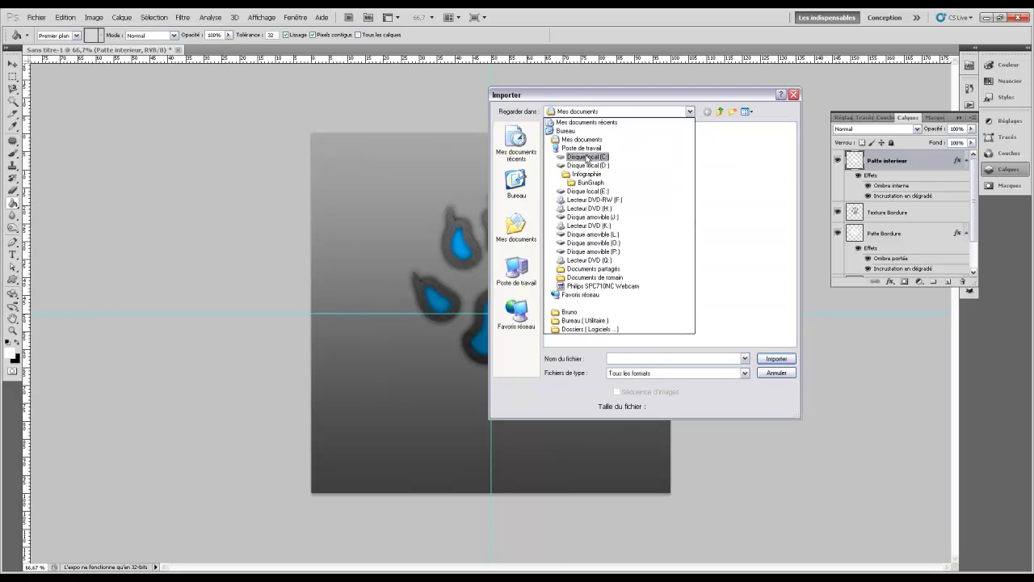
{"action": "left_click", "coordinate": [592, 177]}
{"action": "left_click", "coordinate": [571, 285]}
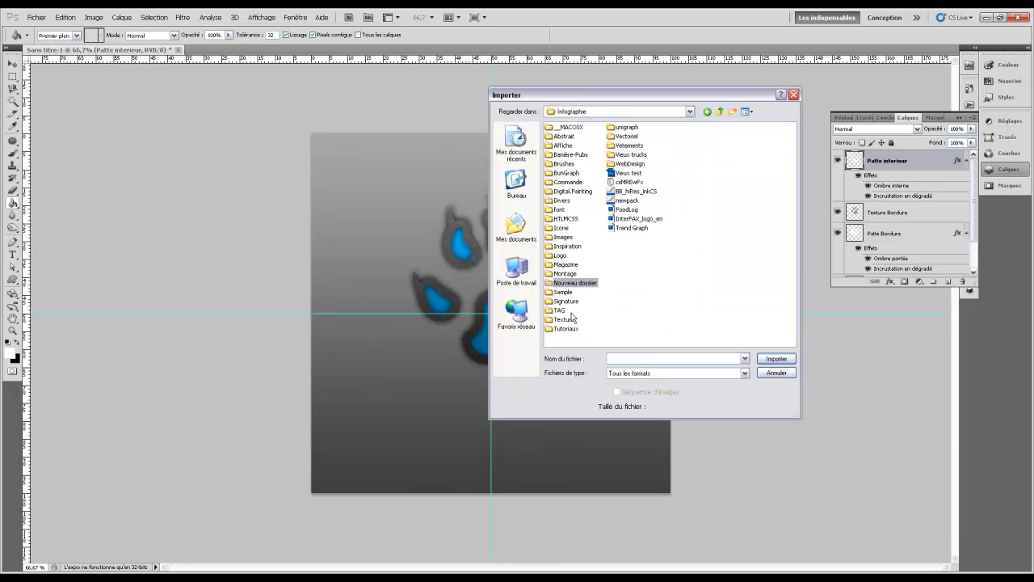
{"action": "double_click", "coordinate": [570, 319]}
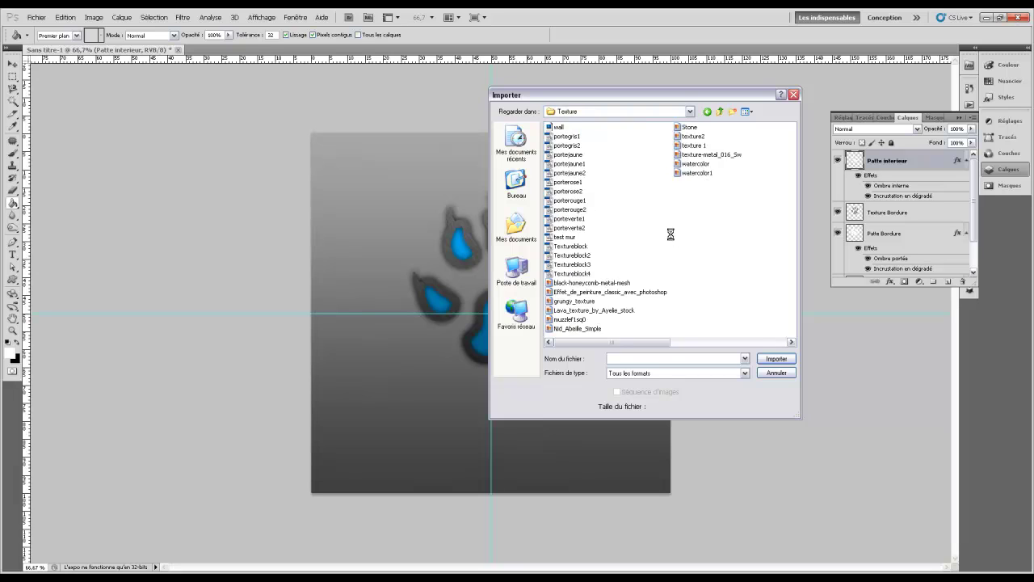
- Show the texture files as thumbnails and import the Nid_Abeille_Simple honeycomb image
{"action": "right_click", "coordinate": [670, 234]}
{"action": "mouse_move", "coordinate": [687, 233]}
{"action": "left_click", "coordinate": [796, 245]}
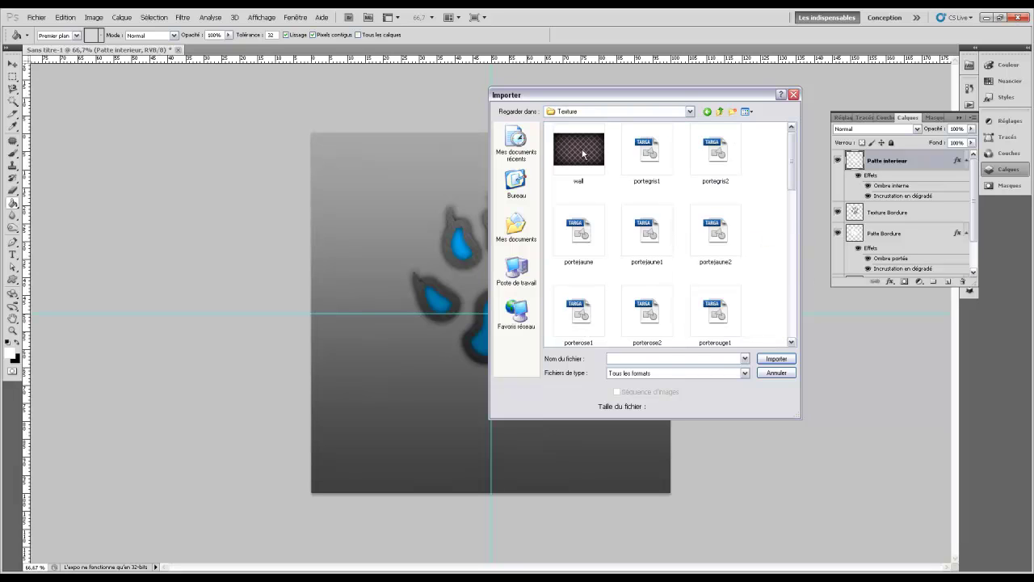
{"action": "scroll", "coordinate": [614, 174], "scroll_direction": "down", "scroll_amount": 3}
{"action": "scroll", "coordinate": [638, 194], "scroll_direction": "down", "scroll_amount": 3}
{"action": "left_click", "coordinate": [651, 239]}
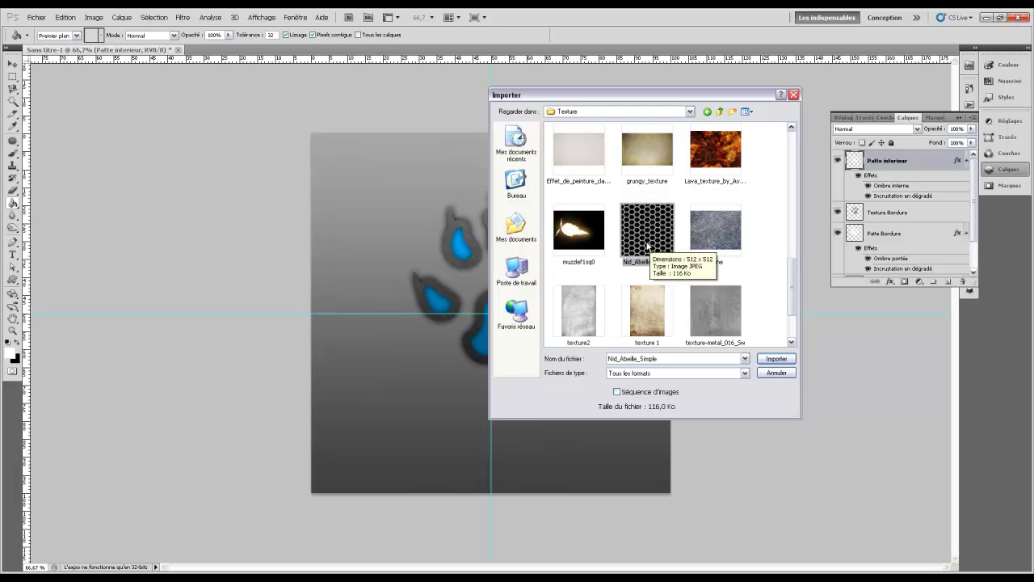
{"action": "double_click", "coordinate": [647, 244]}
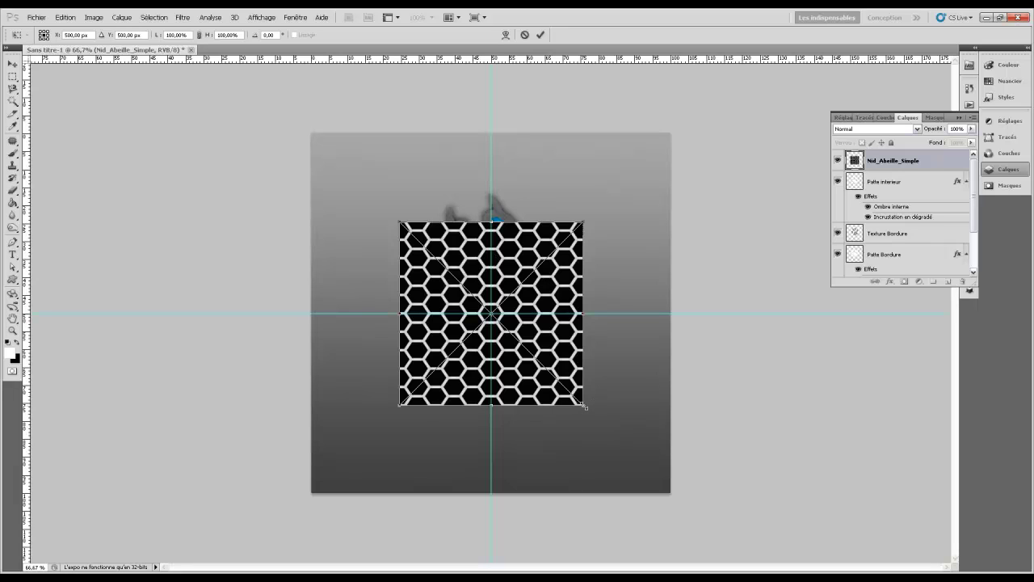
- Scale the placed honeycomb image proportionally to about 46% and rasterize its smart object
{"action": "left_click_drag", "start_coordinate": [585, 407], "coordinate": [487, 308]}
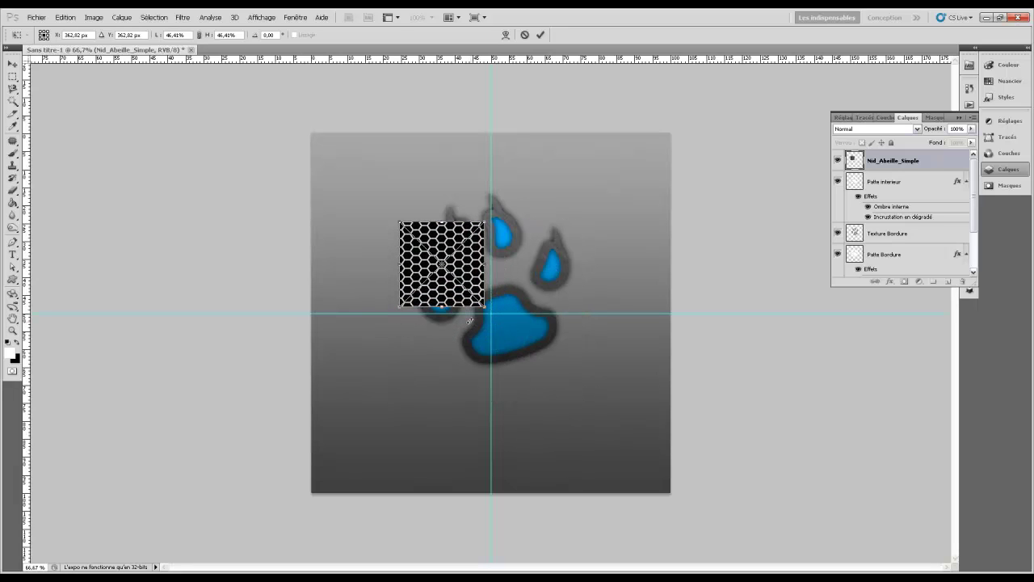
{"action": "key", "text": "Return"}
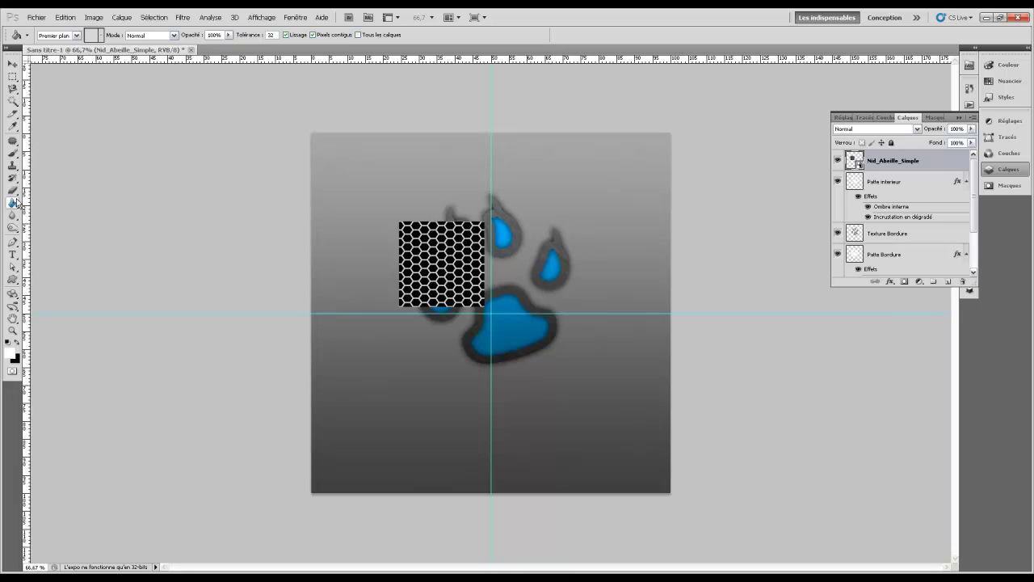
{"action": "left_click", "coordinate": [430, 251]}
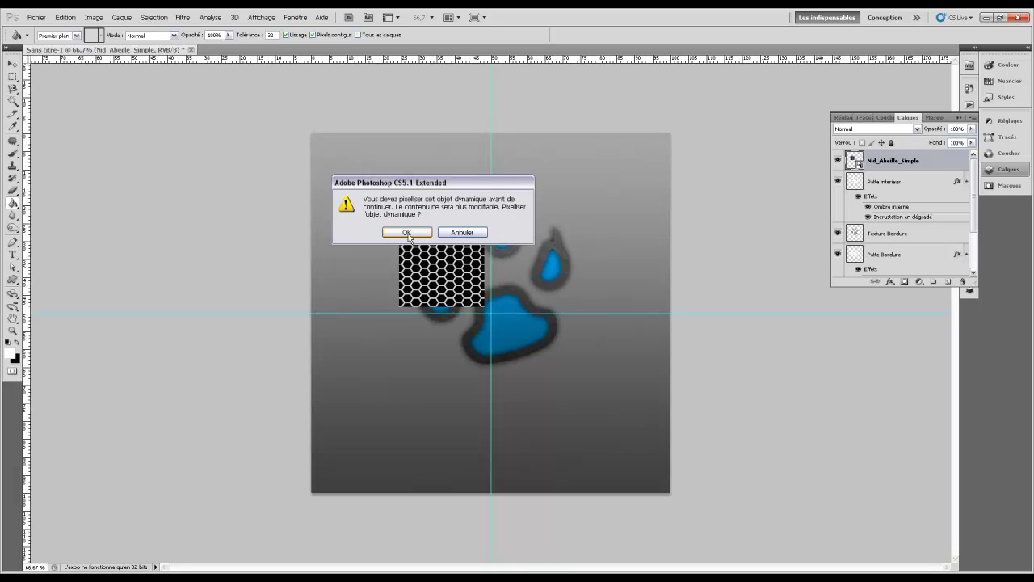
{"action": "left_click", "coordinate": [409, 235]}
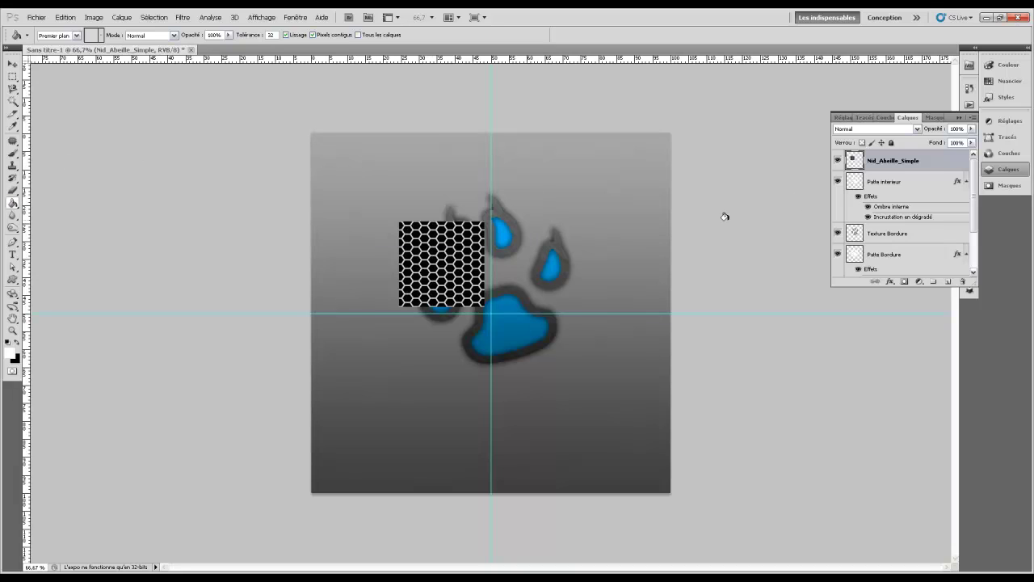
- Move the honeycomb tile up over the left toes, then place a duplicate flush against its right edge and merge both layers
{"action": "left_click", "coordinate": [13, 64]}
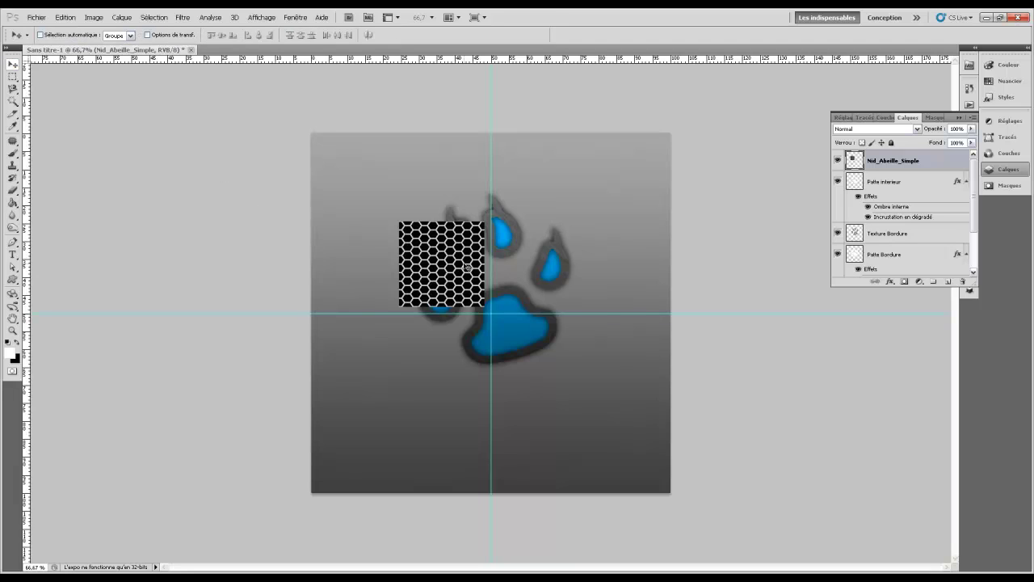
{"action": "left_click_drag", "start_coordinate": [468, 268], "coordinate": [469, 226]}
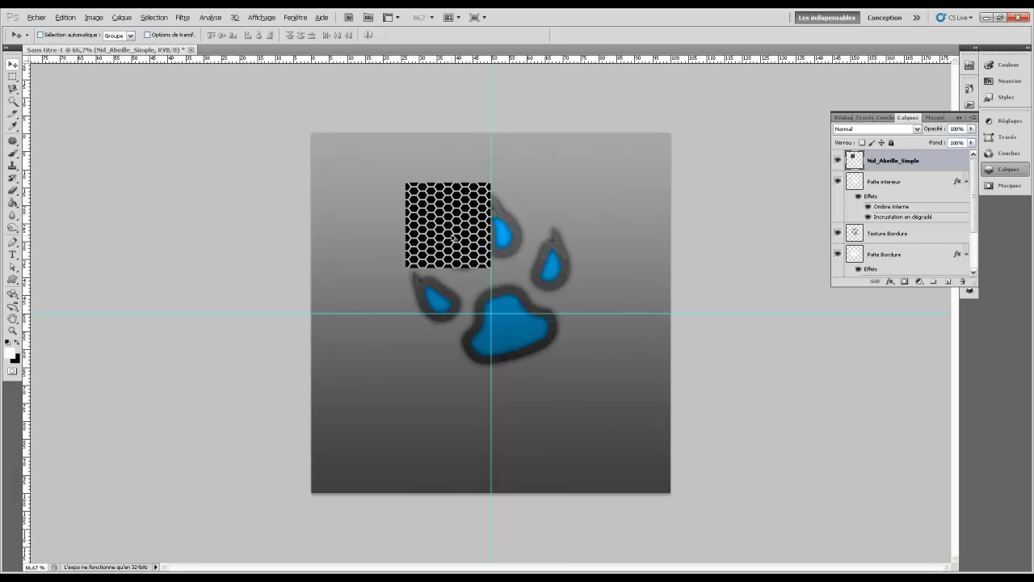
{"action": "left_click_drag", "start_coordinate": [452, 237], "coordinate": [534, 239]}
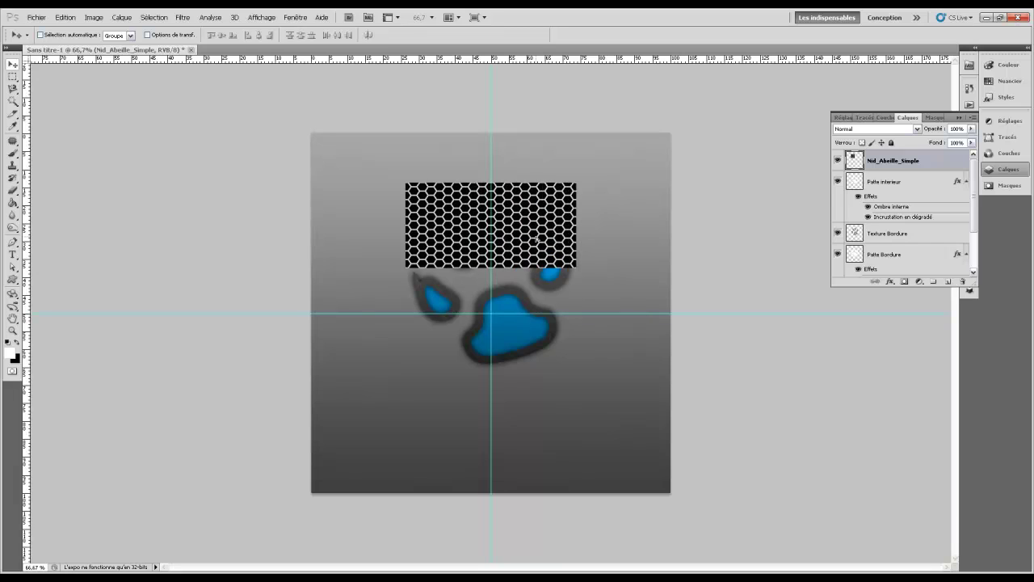
{"action": "key", "text": "ctrl+j"}
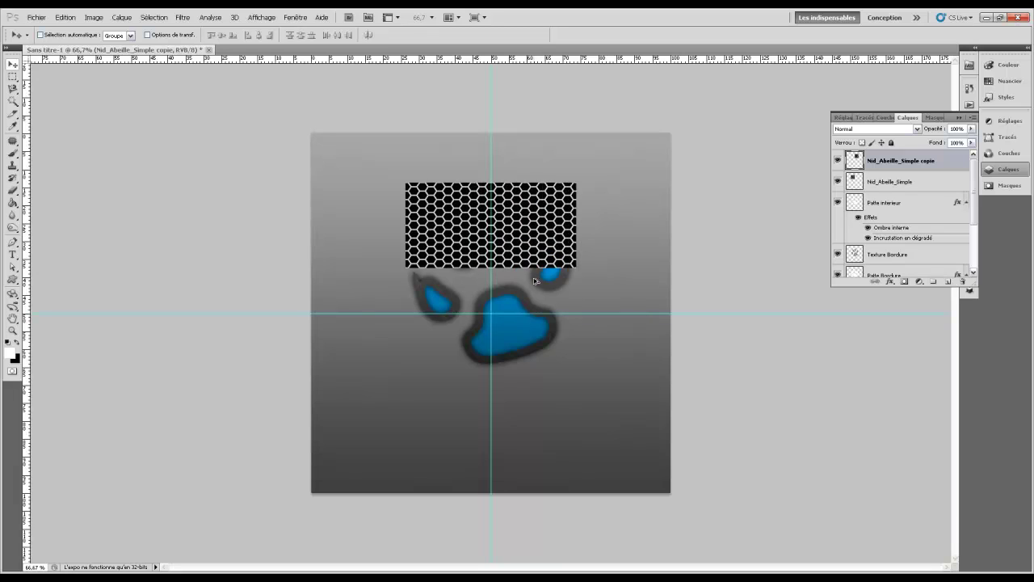
{"action": "right_click", "coordinate": [892, 162]}
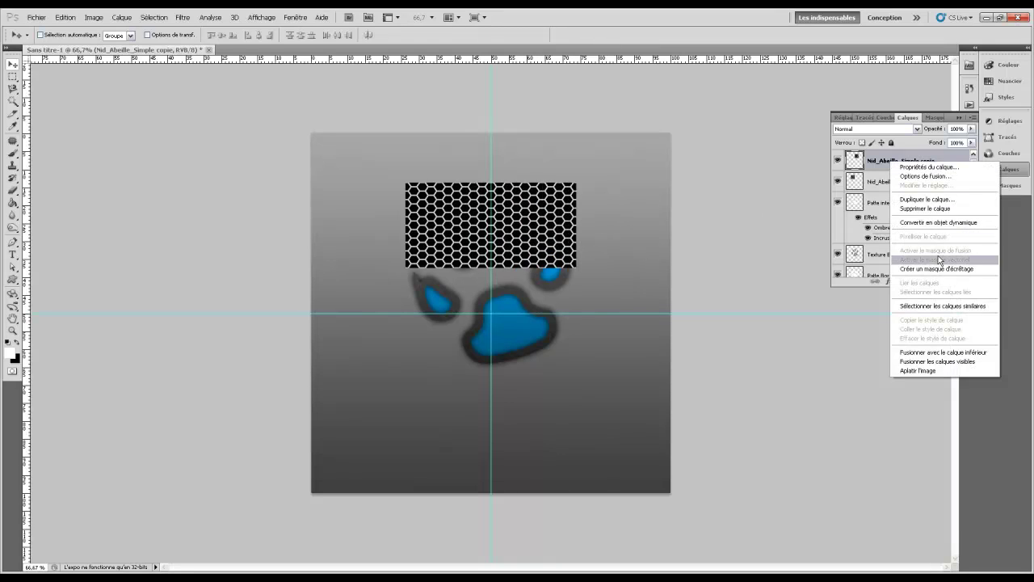
{"action": "left_click", "coordinate": [960, 352]}
- Duplicate the honeycomb strip directly beneath itself, merging the copies into one layer positioned over the whole paw
{"action": "left_click_drag", "start_coordinate": [515, 235], "coordinate": [513, 321]}
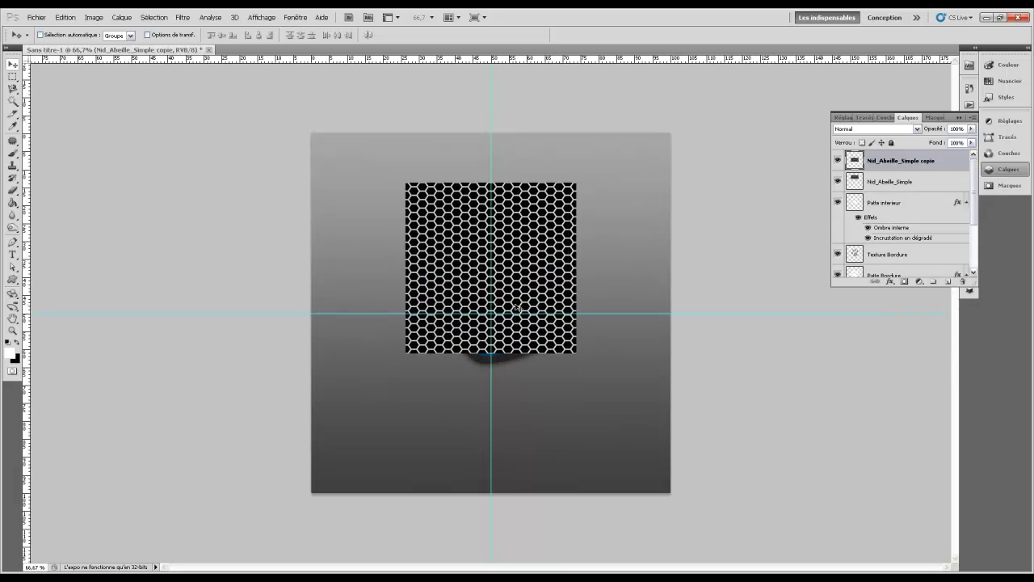
{"action": "right_click", "coordinate": [884, 169]}
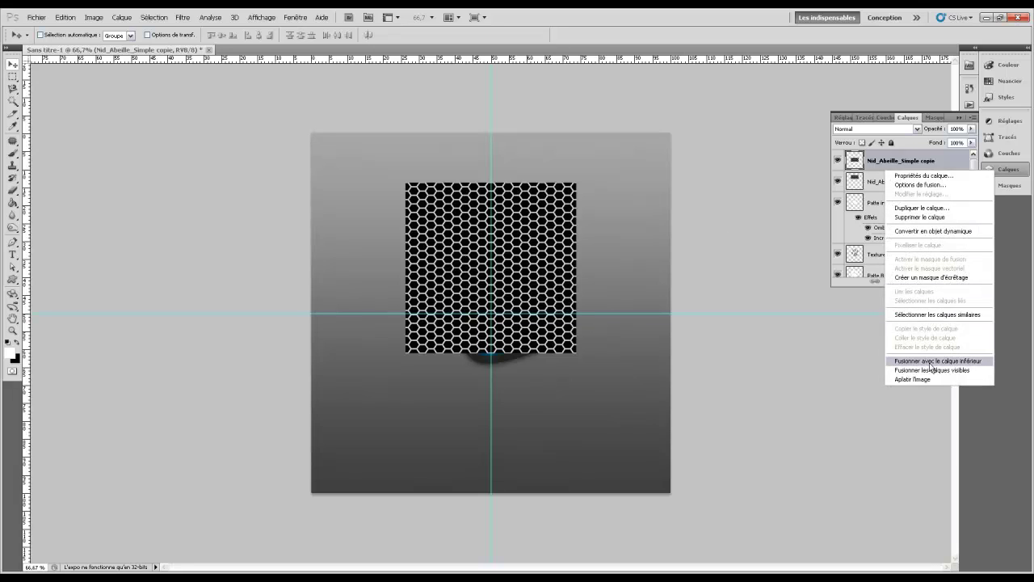
{"action": "left_click", "coordinate": [932, 361]}
{"action": "left_click_drag", "start_coordinate": [533, 243], "coordinate": [533, 257]}
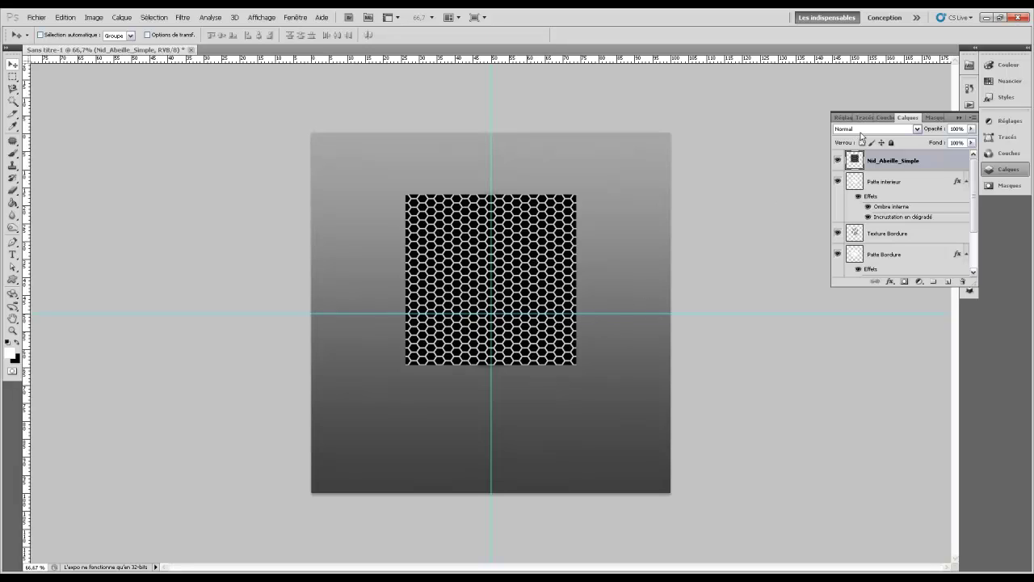
- Load the pixels of the Patte interieur layer as a selection, invert it, and cut the surplus from the Nid_Abeille_Simple layer
{"action": "left_click", "coordinate": [855, 182]}
{"action": "right_click", "coordinate": [855, 182]}
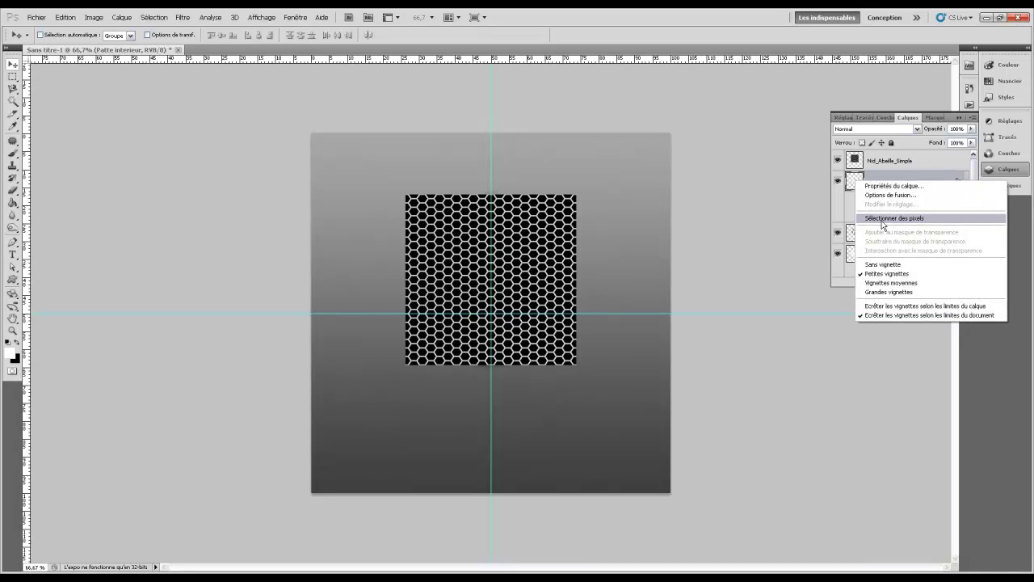
{"action": "left_click", "coordinate": [883, 220]}
{"action": "key", "text": "alt+bracketright"}
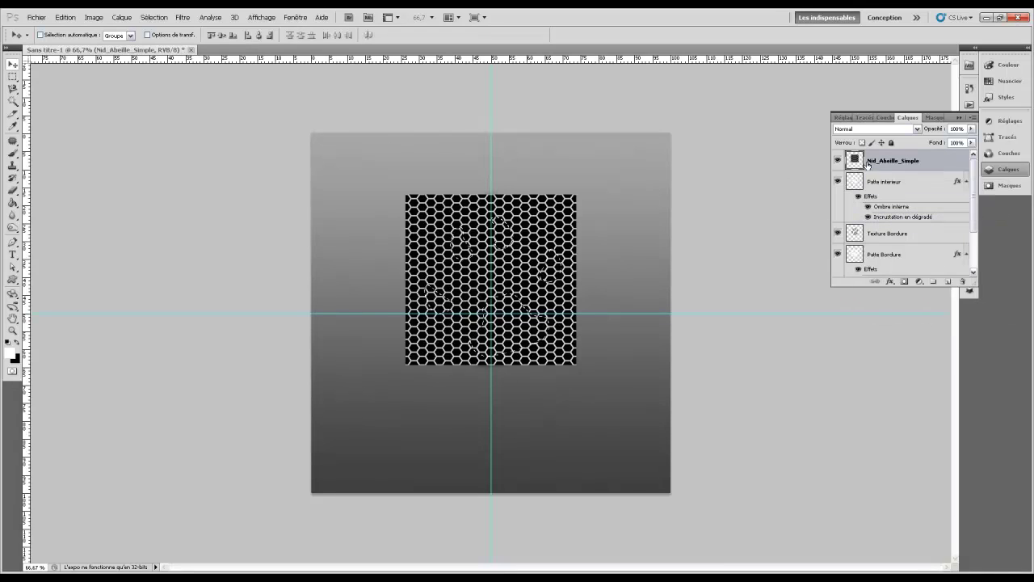
{"action": "left_click", "coordinate": [154, 17]}
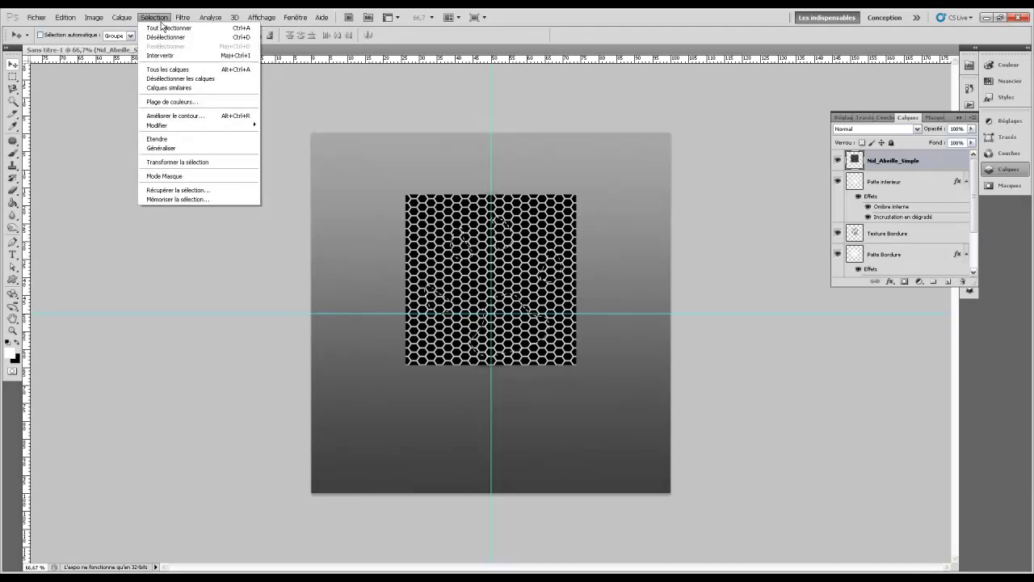
{"action": "left_click", "coordinate": [177, 56]}
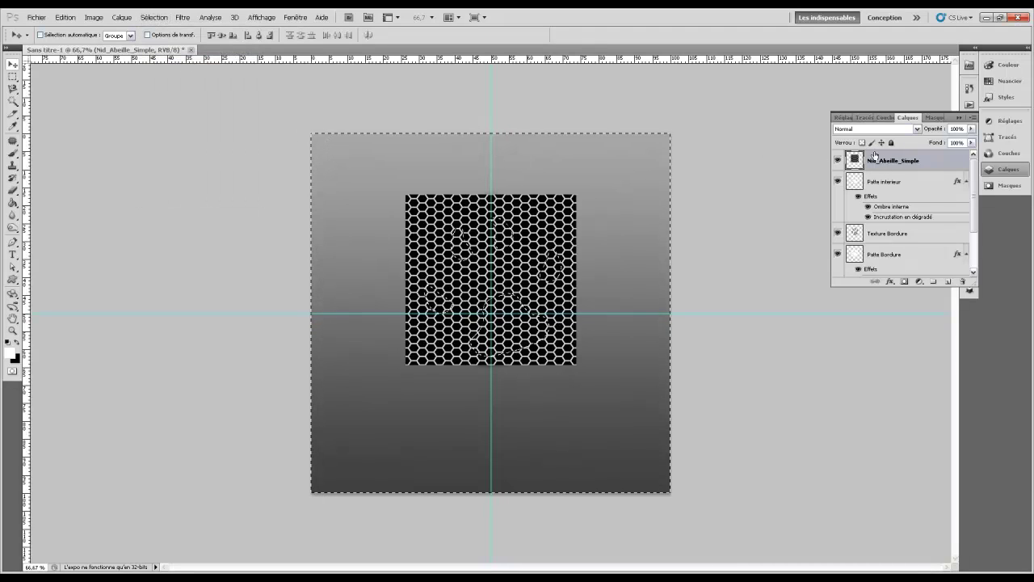
{"action": "left_click", "coordinate": [66, 17]}
{"action": "left_click", "coordinate": [86, 75]}
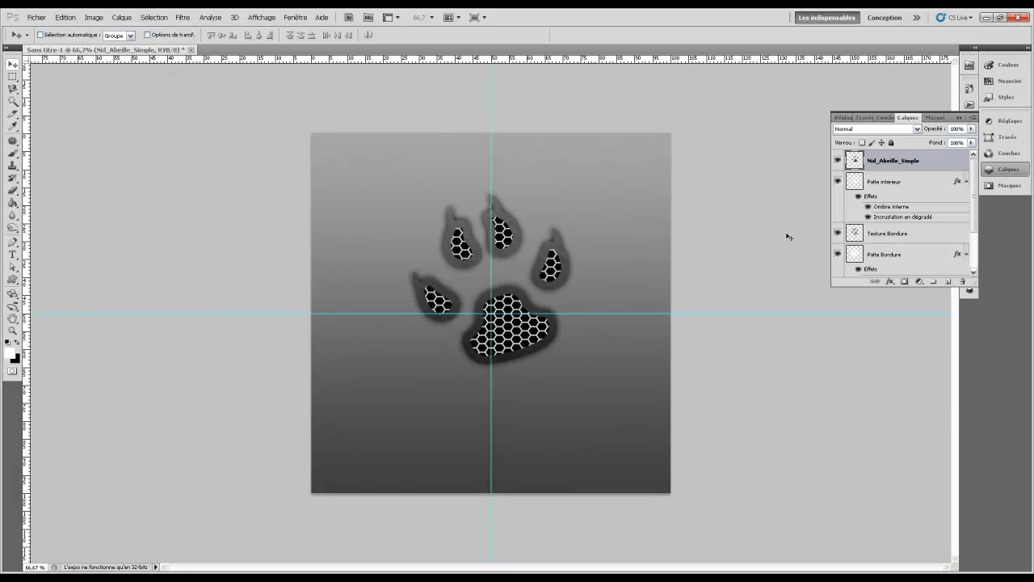
- Invert the honeycomb layer's colours to a negative and set its blend mode to Produit, keeping the opacity at 100%
{"action": "left_click", "coordinate": [101, 17]}
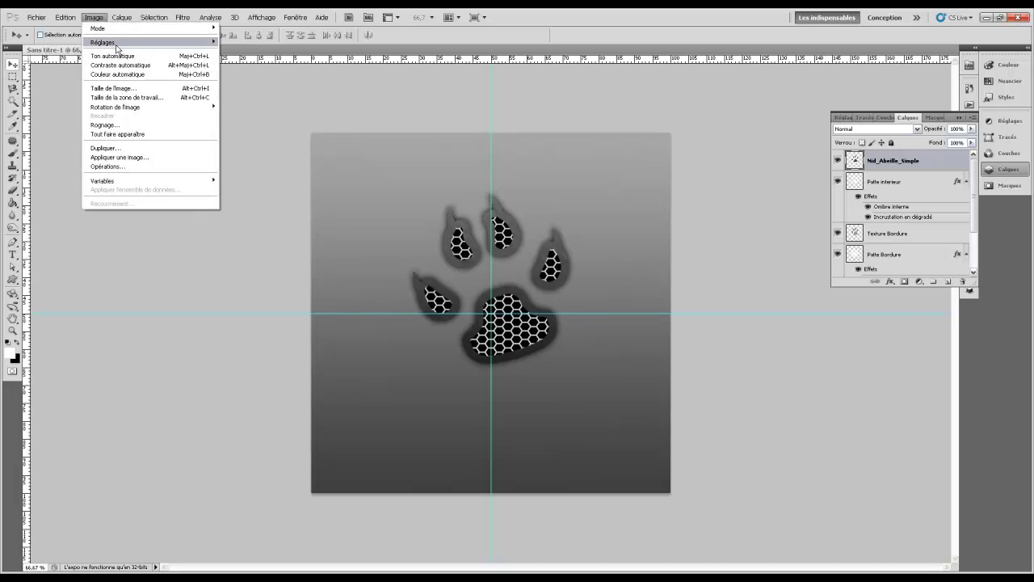
{"action": "mouse_move", "coordinate": [117, 44]}
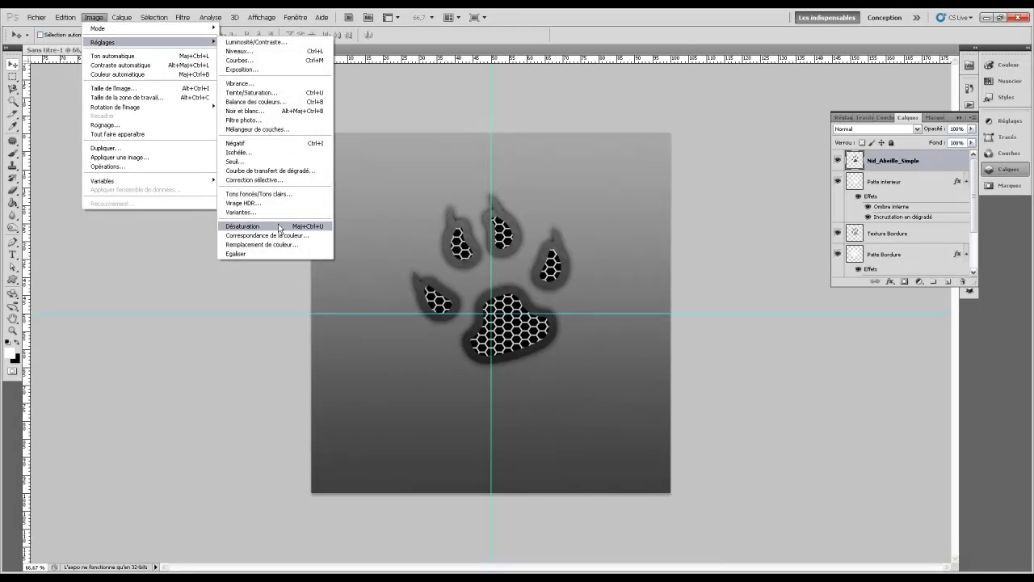
{"action": "left_click", "coordinate": [274, 151]}
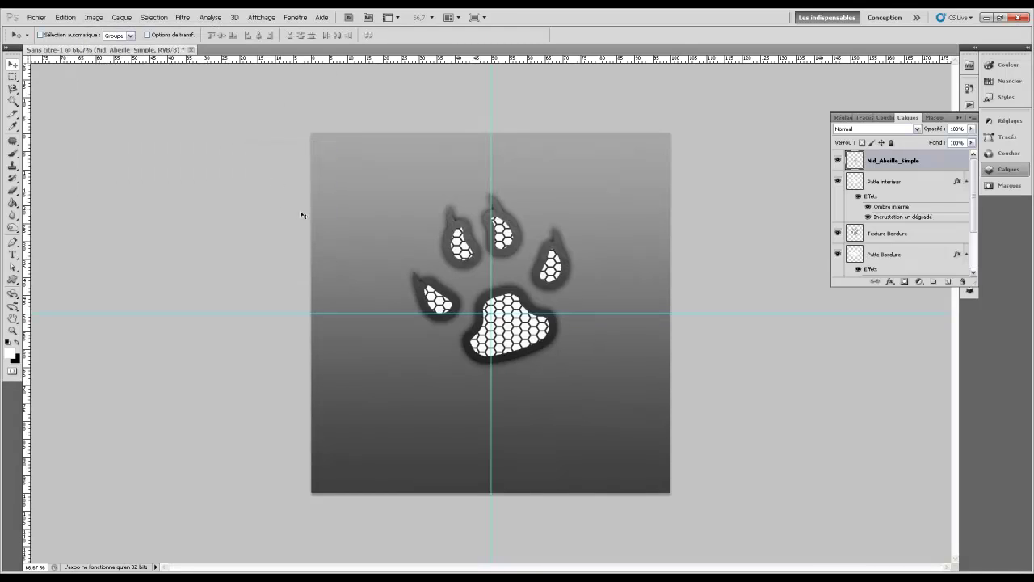
{"action": "left_click", "coordinate": [863, 131]}
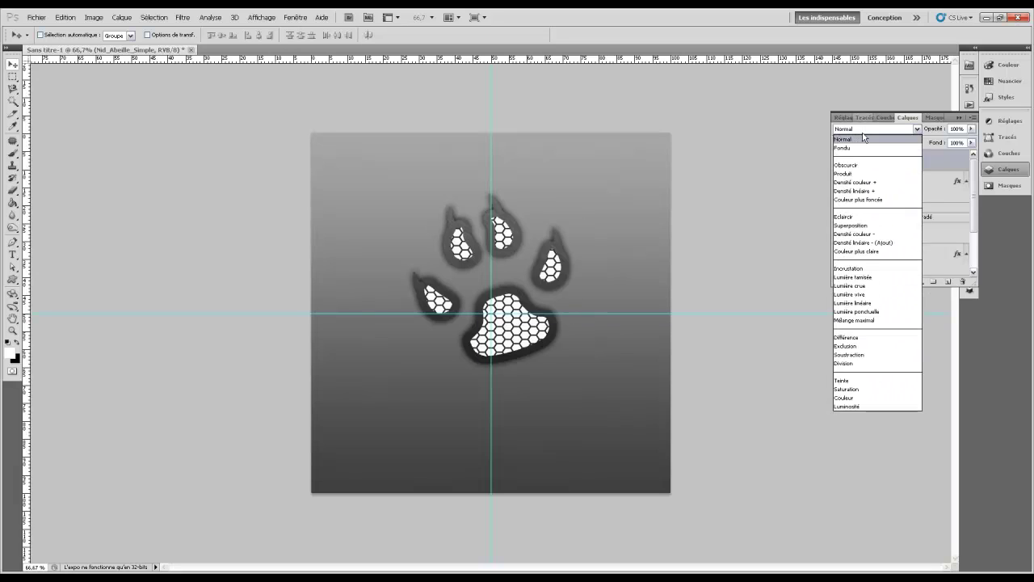
{"action": "left_click", "coordinate": [863, 130]}
{"action": "left_click", "coordinate": [863, 130]}
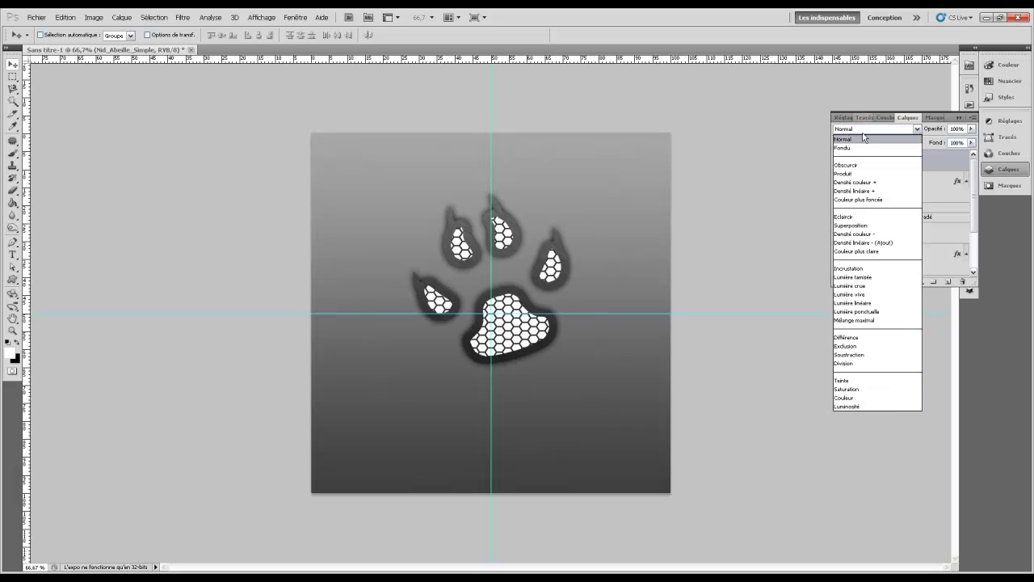
{"action": "left_click", "coordinate": [870, 174]}
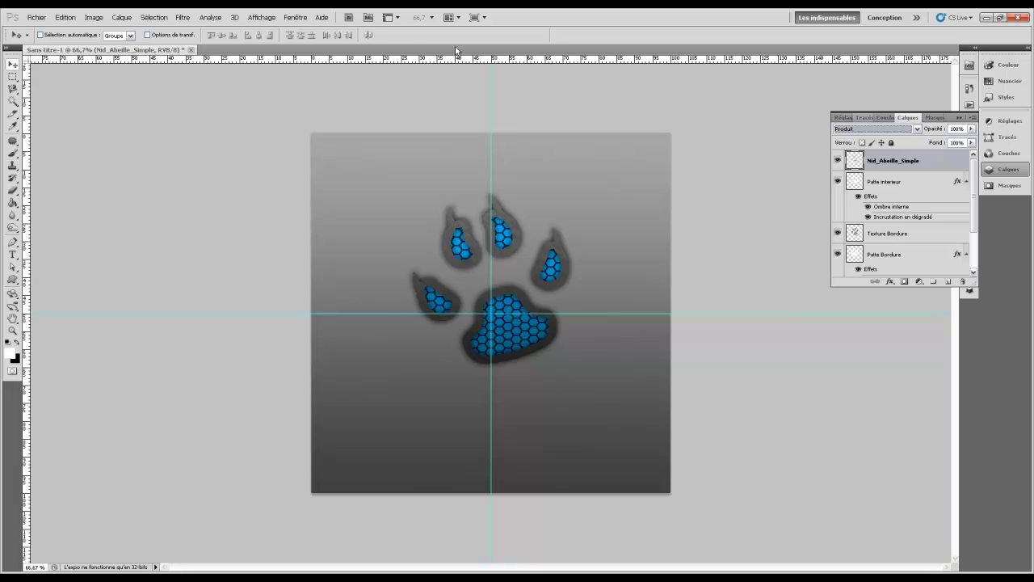
{"action": "left_click", "coordinate": [975, 129]}
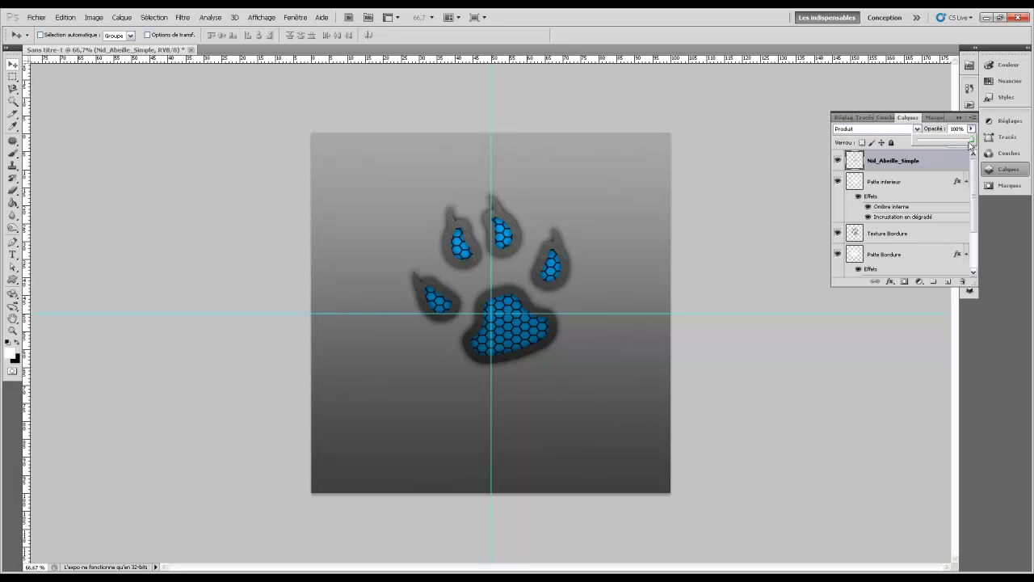
{"action": "mouse_move", "coordinate": [973, 142]}
{"action": "left_mouse_down"}
{"action": "mouse_move", "coordinate": [935, 143]}
{"action": "mouse_move", "coordinate": [991, 146]}
{"action": "mouse_move", "coordinate": [969, 143]}
{"action": "left_mouse_up"}
{"action": "left_click", "coordinate": [971, 130]}
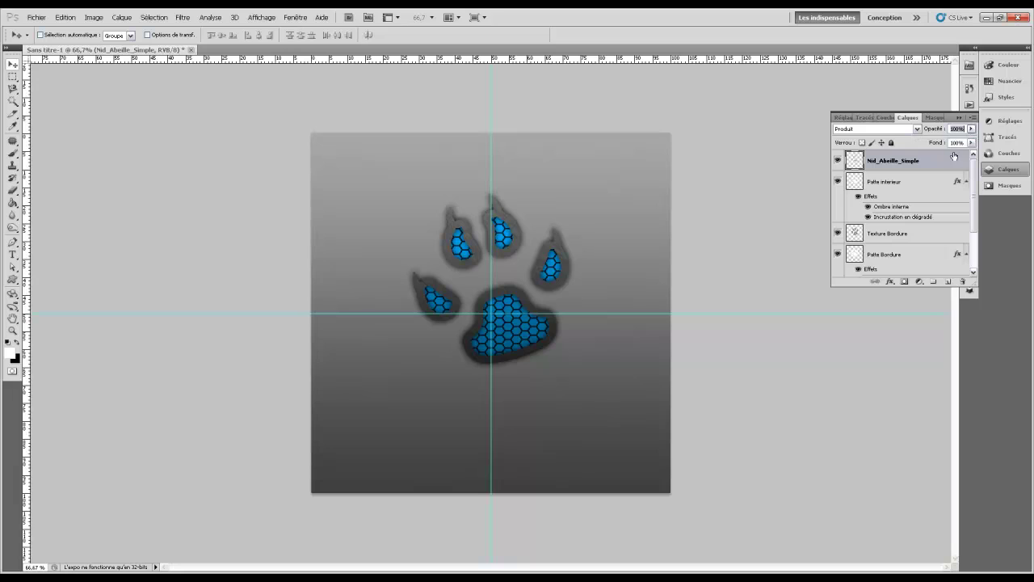
- Try the rose, violet and rouge presets in the Patte interieur gradient overlay, and settle on bleu claire
{"action": "left_click", "coordinate": [911, 182]}
{"action": "double_click", "coordinate": [916, 218]}
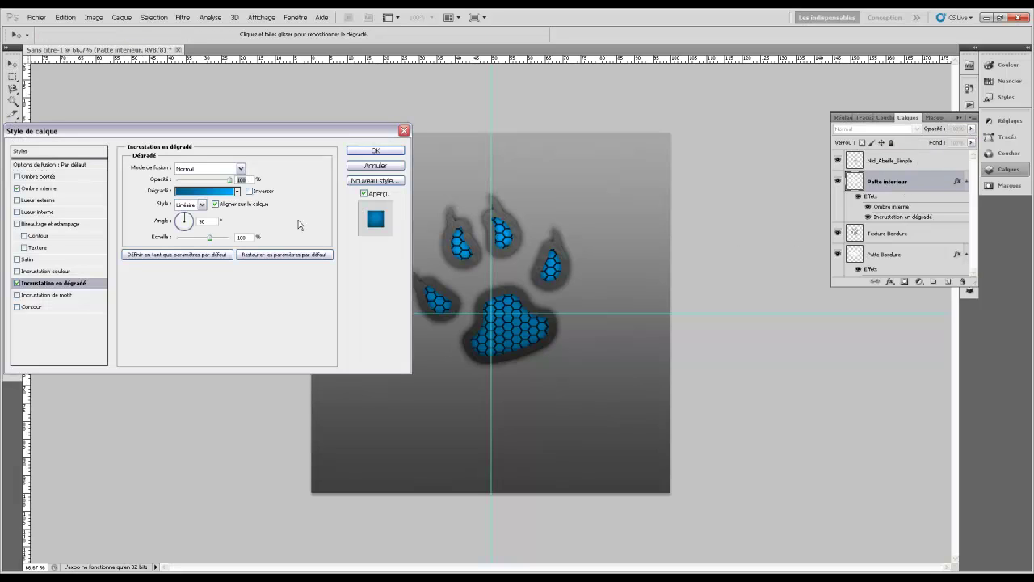
{"action": "left_click", "coordinate": [187, 194]}
{"action": "left_click", "coordinate": [676, 319]}
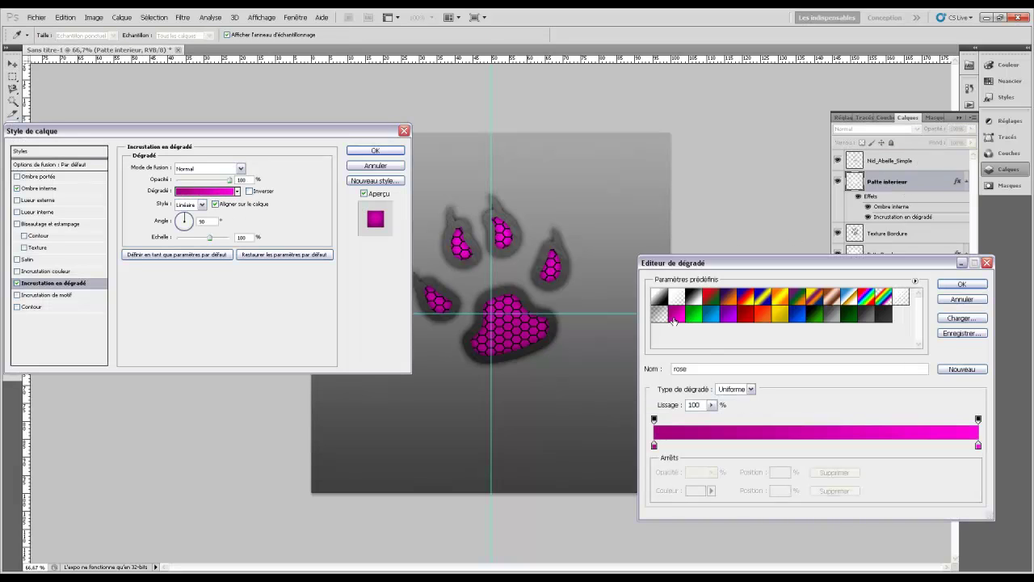
{"action": "left_click", "coordinate": [693, 315]}
{"action": "left_click", "coordinate": [711, 315]}
{"action": "left_click", "coordinate": [728, 315]}
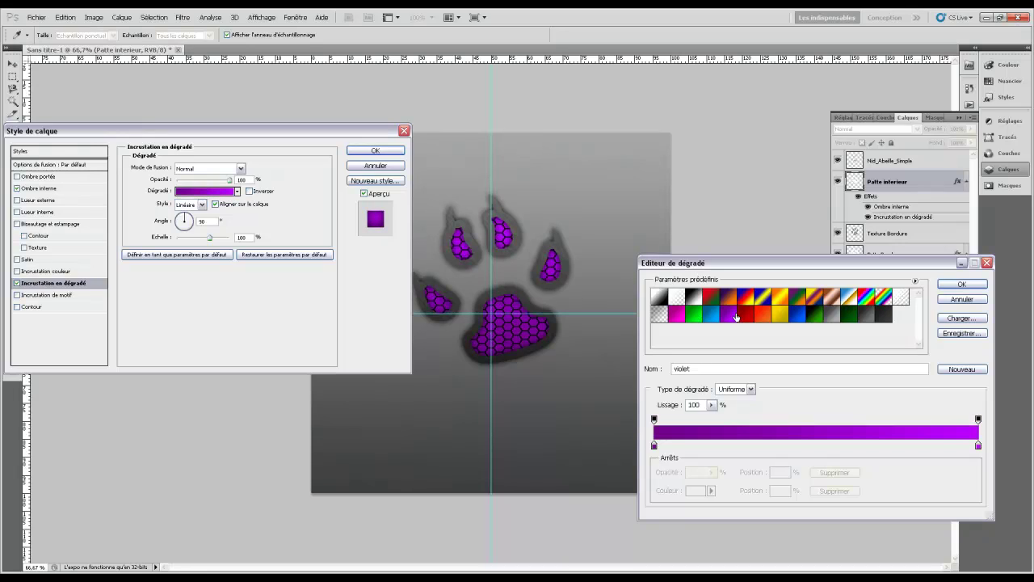
{"action": "left_click", "coordinate": [745, 315]}
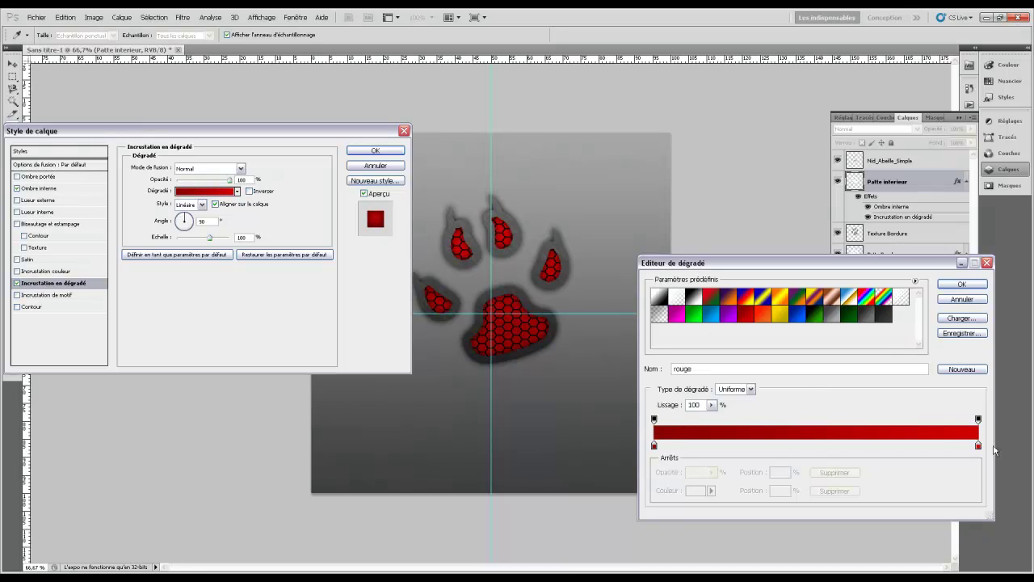
{"action": "left_click", "coordinate": [711, 317]}
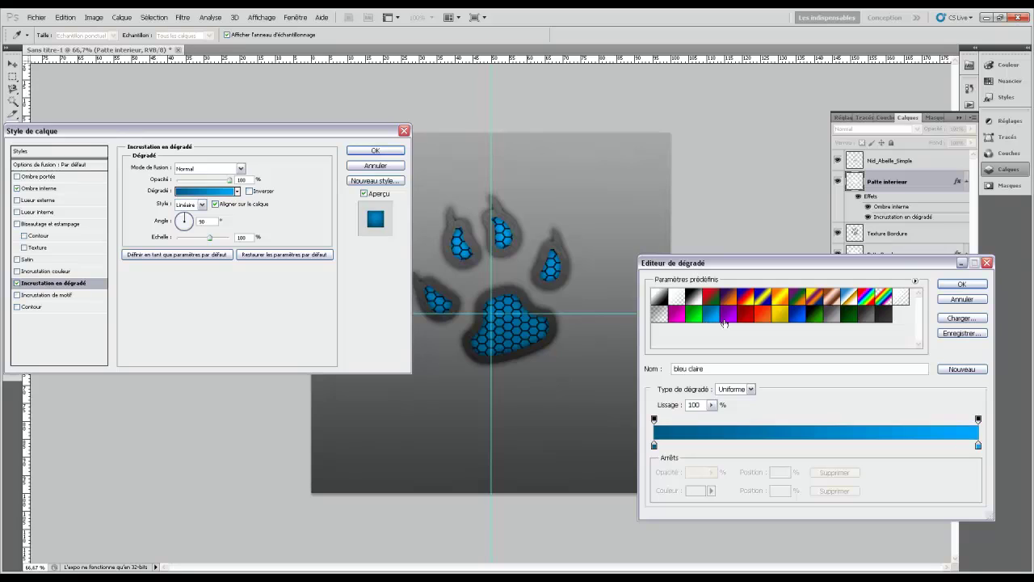
{"action": "left_click", "coordinate": [961, 283]}
{"action": "left_click", "coordinate": [376, 150]}
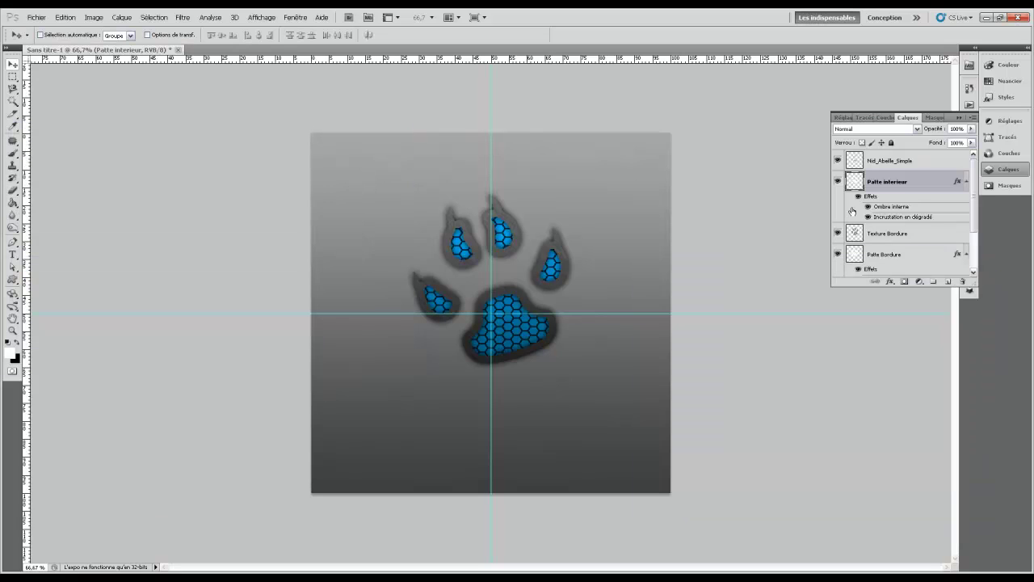
- Add the text "BunREK" at 100 pt below the paw and centre it on the vertical guide
{"action": "scroll", "coordinate": [896, 232], "scroll_direction": "down", "scroll_amount": 3}
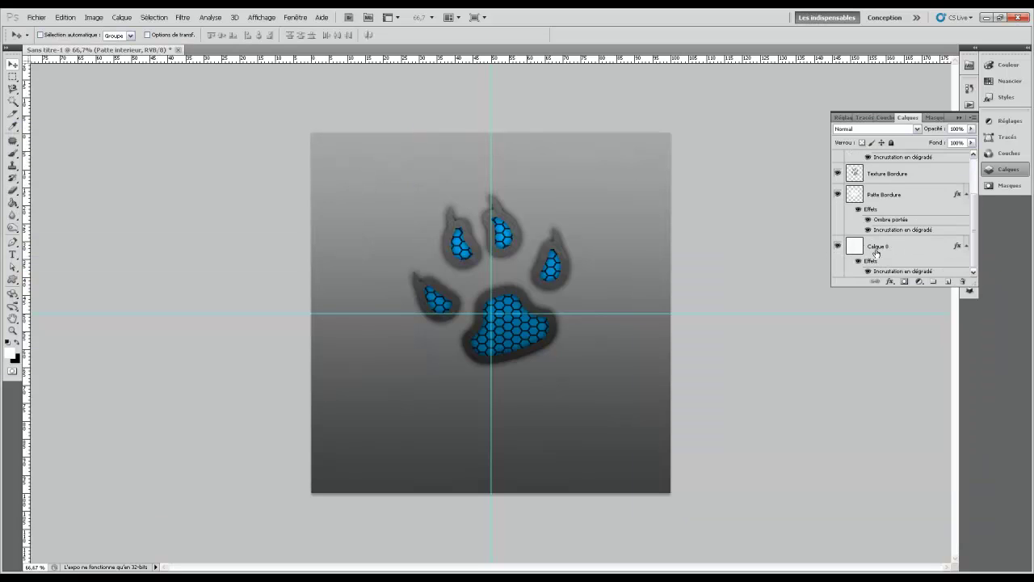
{"action": "left_click", "coordinate": [12, 254]}
{"action": "left_click", "coordinate": [410, 416]}
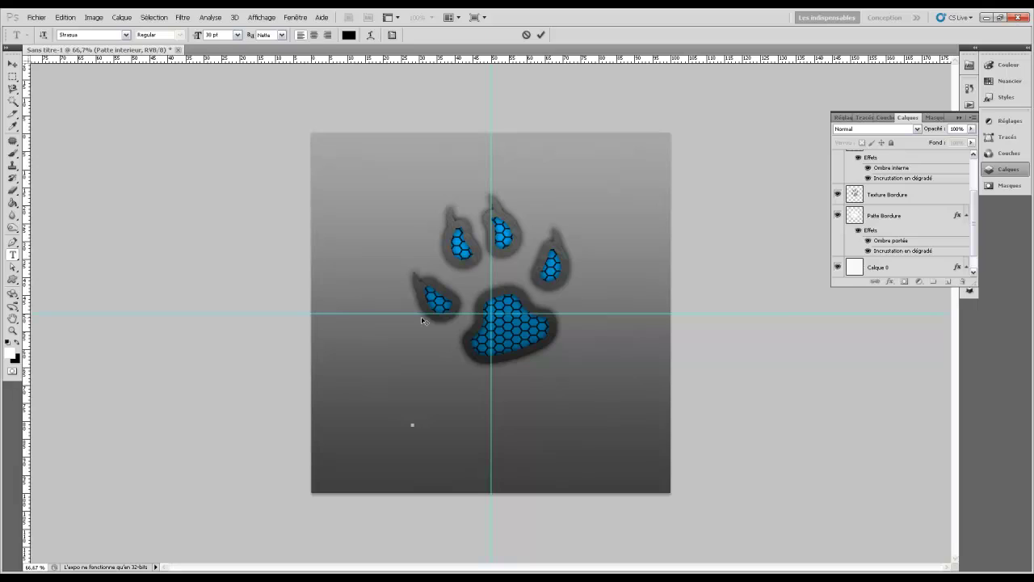
{"action": "type", "text": "BUNREK"}
{"action": "key", "text": "ctrl+a"}
{"action": "left_click", "coordinate": [217, 34]}
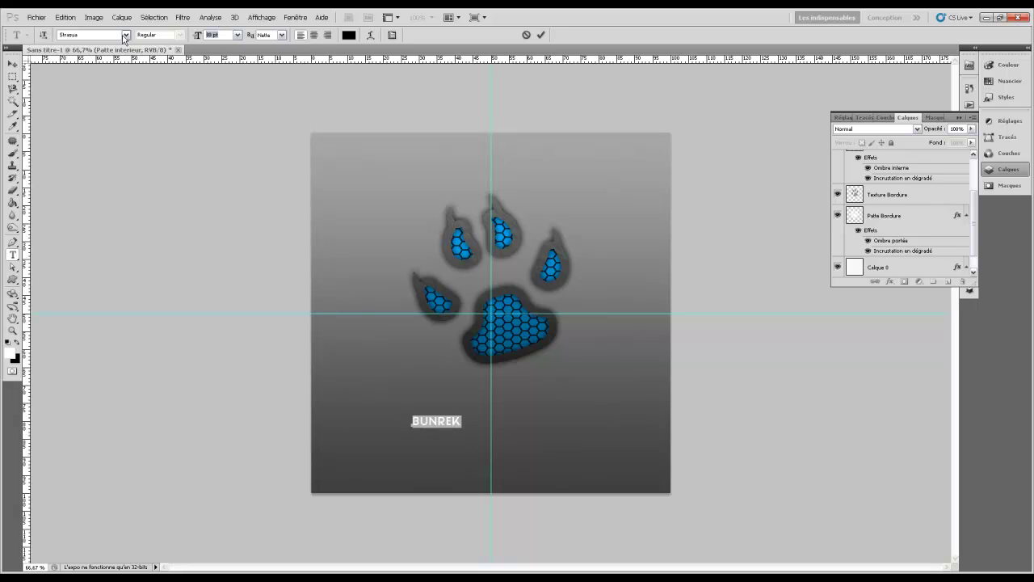
{"action": "type", "text": "100"}
{"action": "key", "text": "Return"}
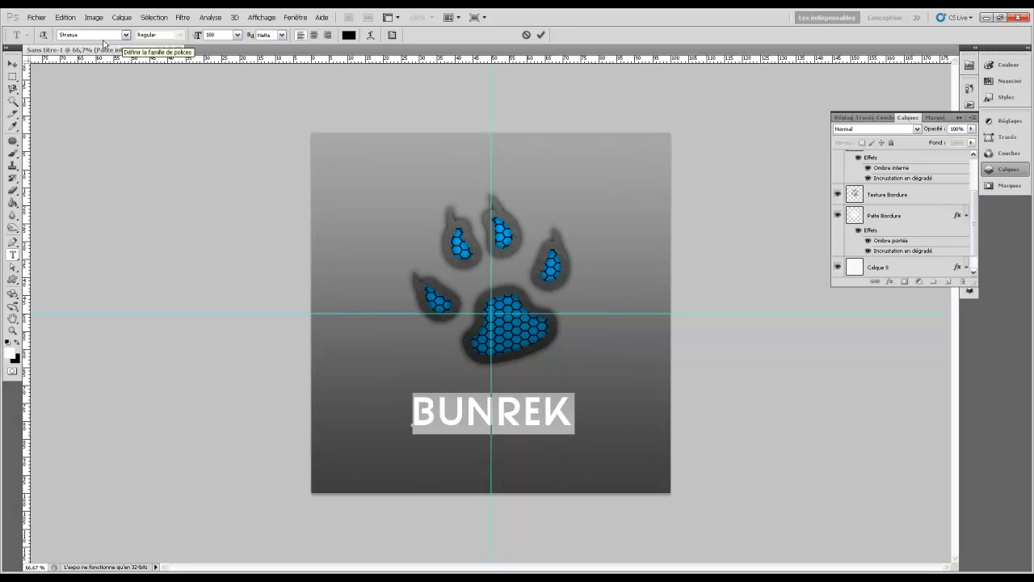
{"action": "left_click", "coordinate": [13, 64]}
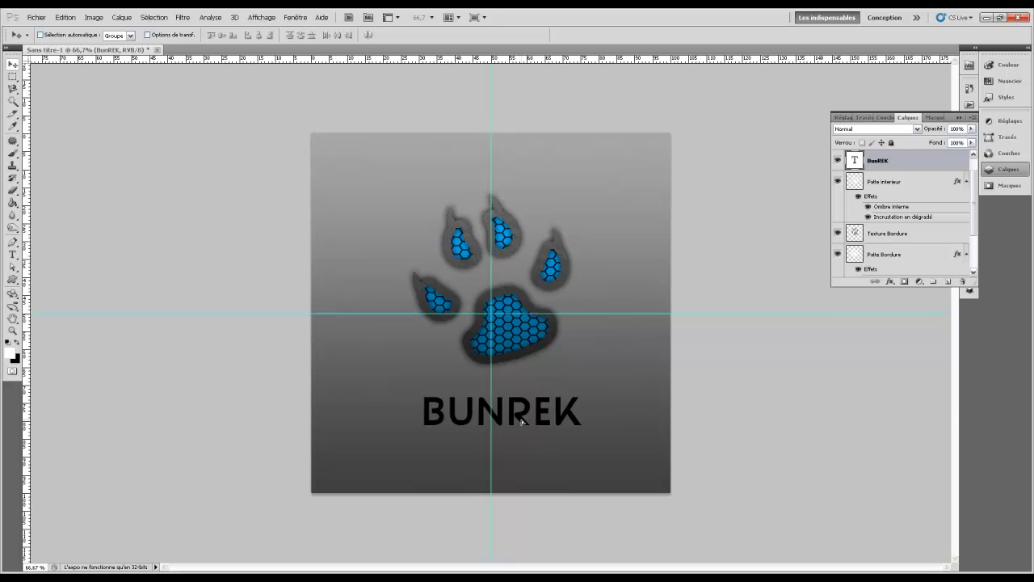
{"action": "left_click_drag", "start_coordinate": [517, 421], "coordinate": [517, 418]}
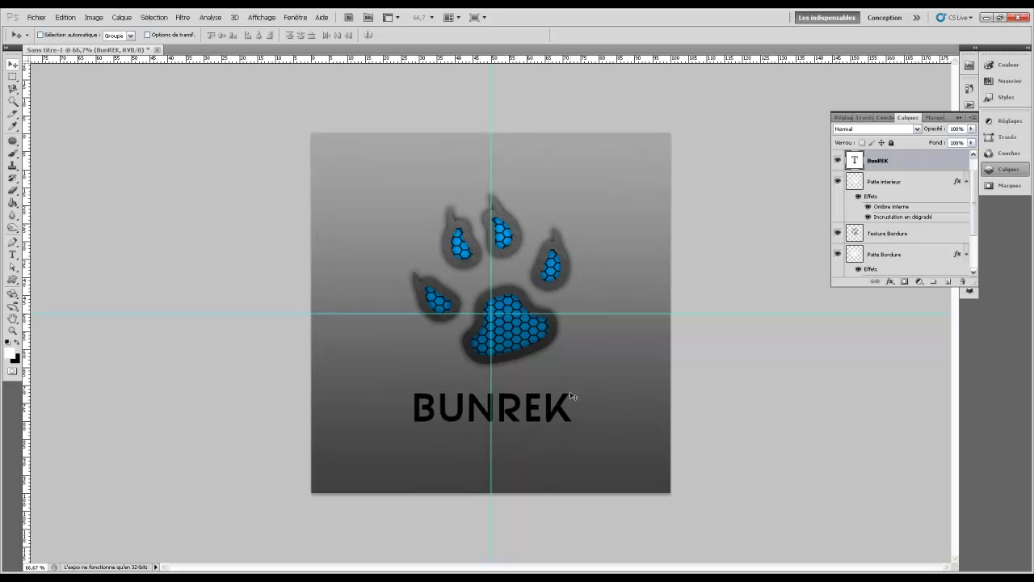
- Apply a linear gradient overlay to the BunREK text layer using a dark grey gradient preset
{"action": "double_click", "coordinate": [922, 162]}
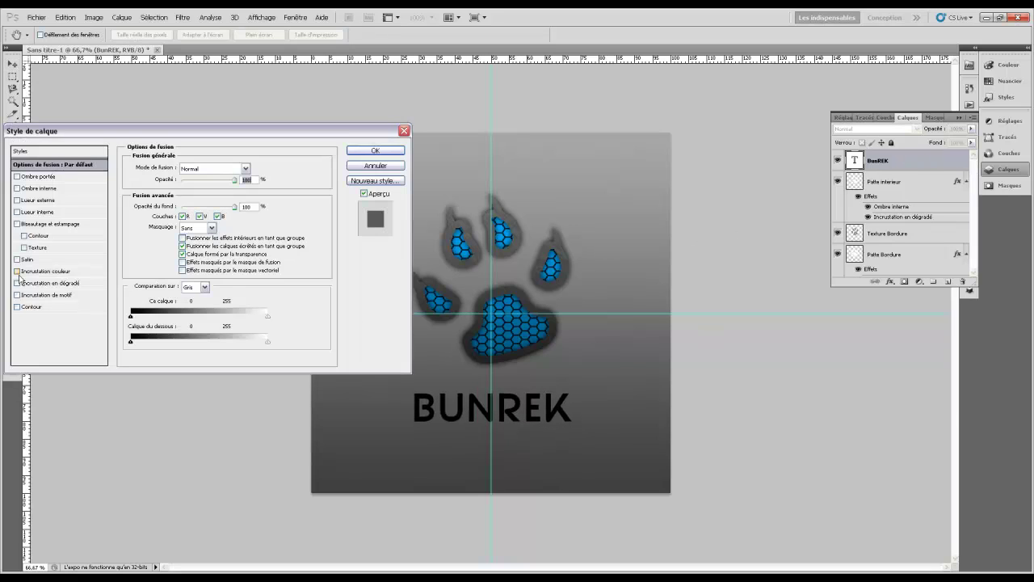
{"action": "left_click", "coordinate": [21, 283]}
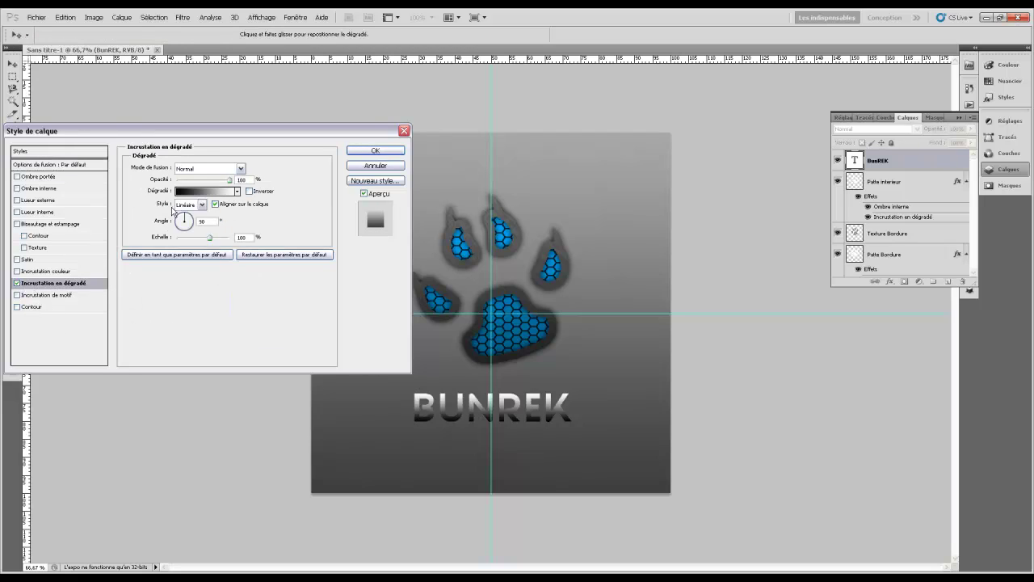
{"action": "left_click", "coordinate": [194, 197]}
{"action": "left_click", "coordinate": [842, 317]}
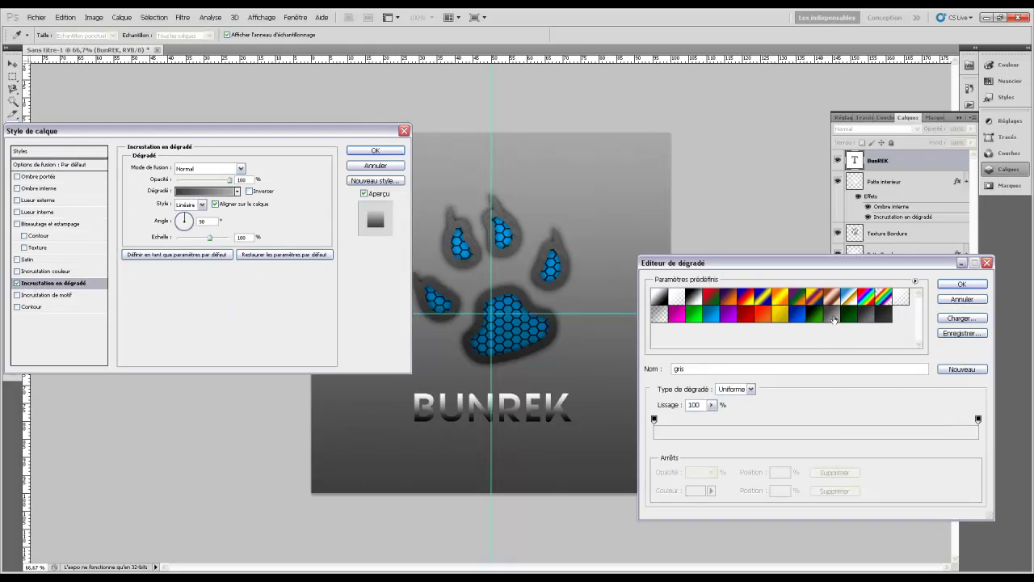
{"action": "left_click", "coordinate": [836, 320]}
{"action": "left_click", "coordinate": [872, 320]}
{"action": "left_click", "coordinate": [962, 284]}
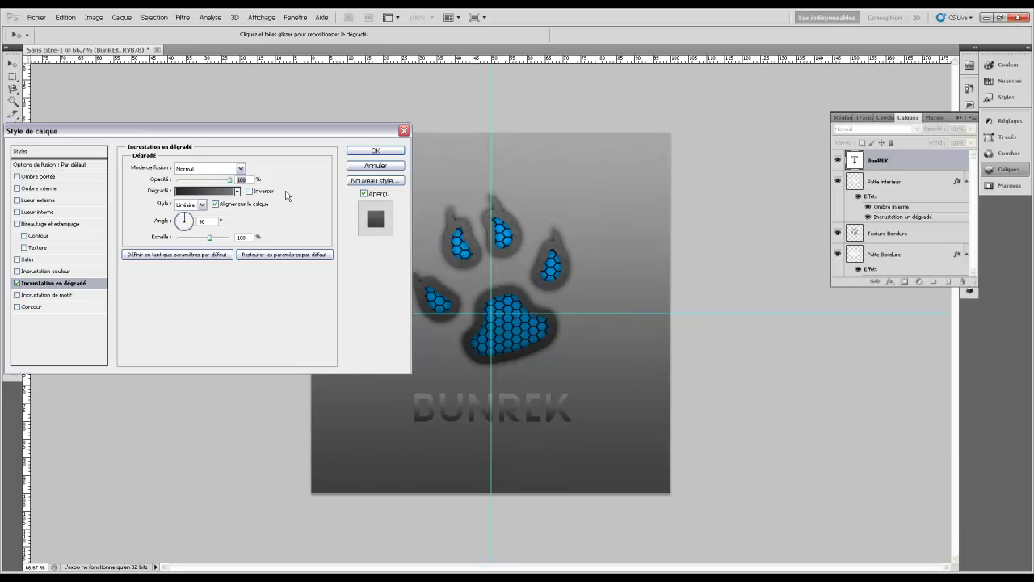
{"action": "left_click", "coordinate": [376, 151]}
- Create a new layer above the text and fill it with the streaked grey custom pattern in Normal mode at 100% opacity
{"action": "left_click", "coordinate": [948, 281]}
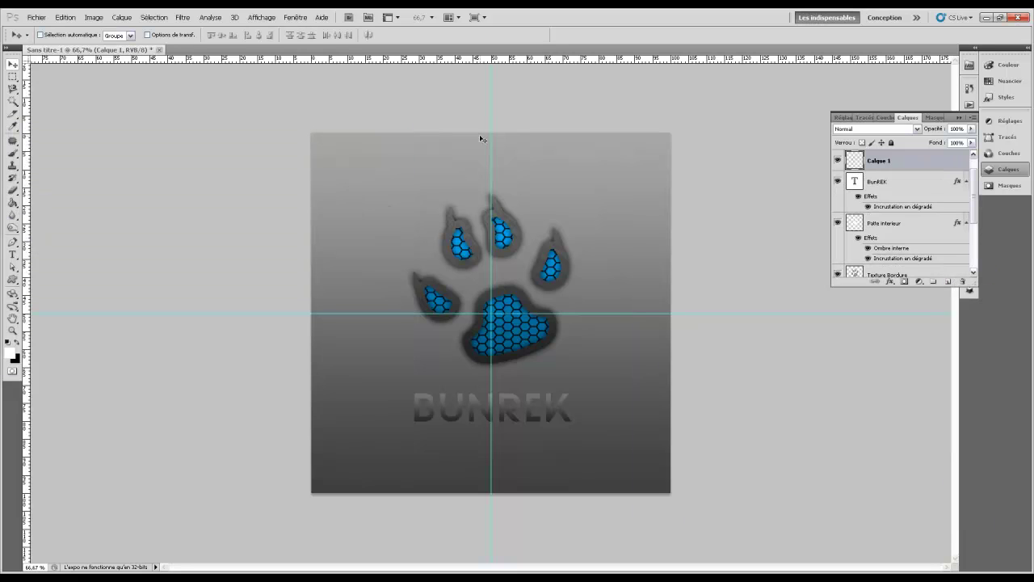
{"action": "left_click", "coordinate": [66, 17]}
{"action": "left_click", "coordinate": [89, 139]}
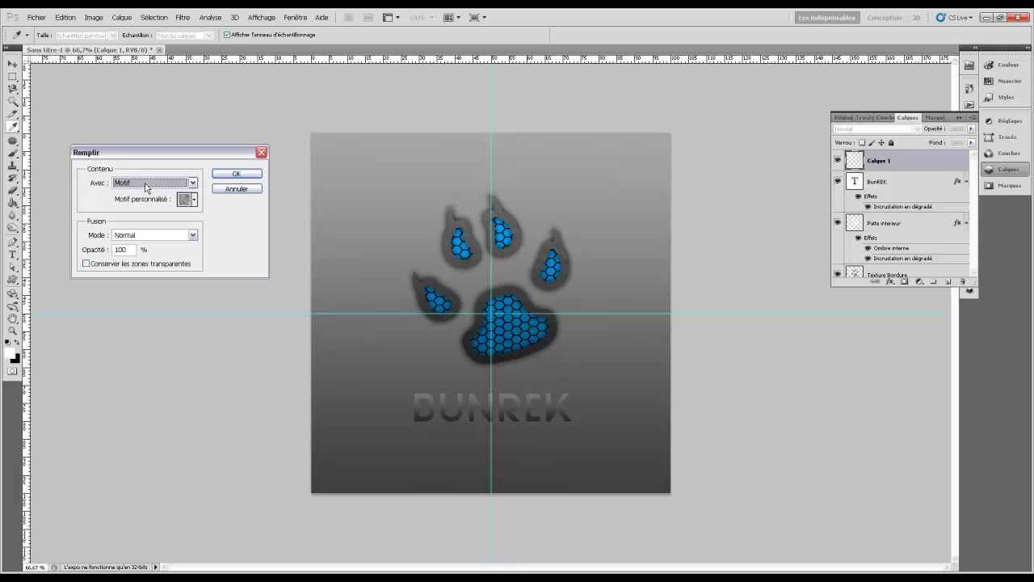
{"action": "left_click", "coordinate": [236, 189]}
{"action": "key", "text": "v"}
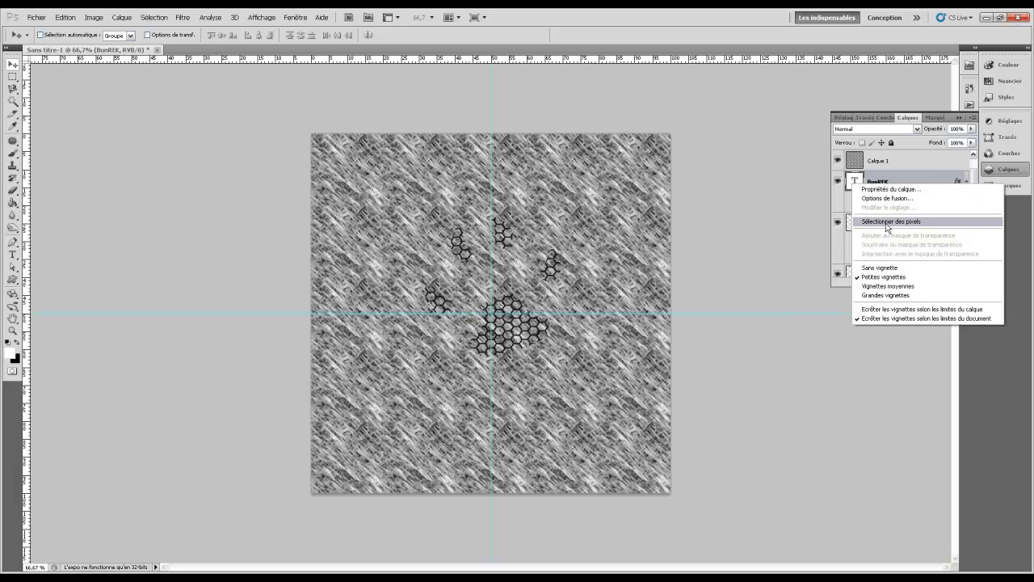
- Load the BunREK text's pixels as a selection, invert it, and cut the surplus pattern outside the letters from the pattern layer
{"action": "left_click", "coordinate": [888, 221]}
{"action": "left_click", "coordinate": [879, 160]}
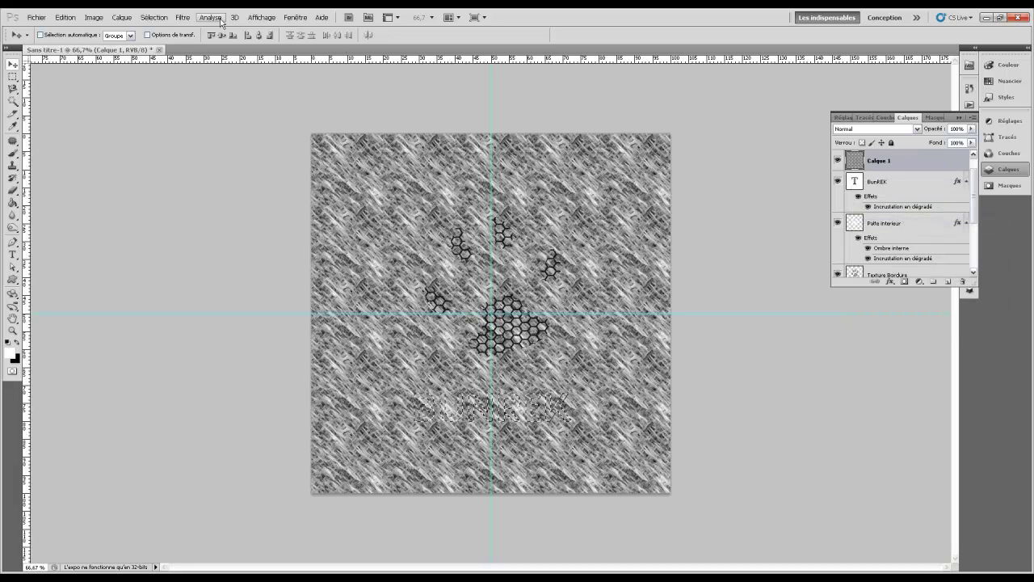
{"action": "left_click", "coordinate": [155, 18]}
{"action": "left_click", "coordinate": [161, 55]}
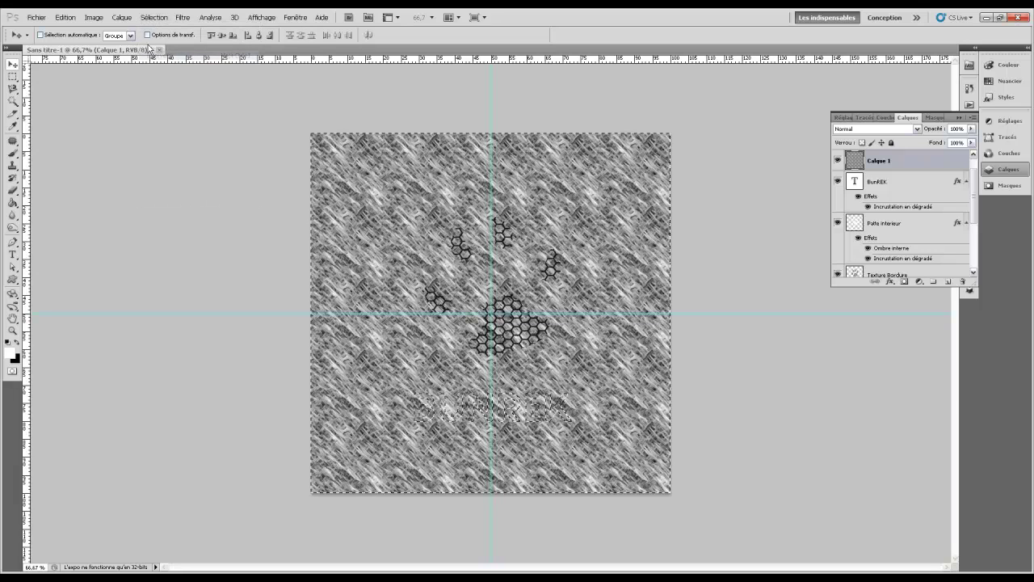
{"action": "left_click", "coordinate": [69, 17]}
{"action": "left_click", "coordinate": [90, 71]}
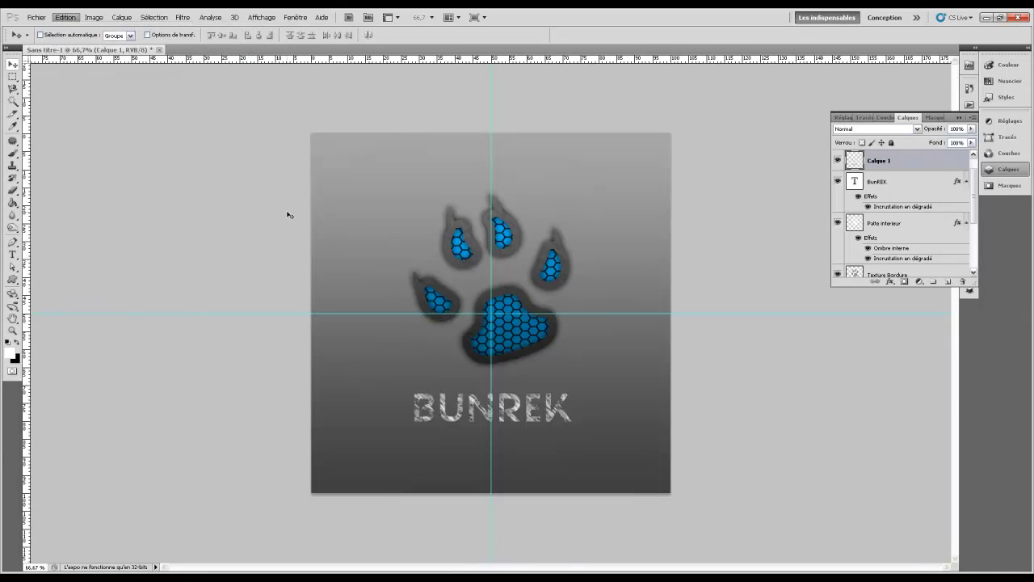
- Set the Calque 1 pattern layer over the lettering to Produit blending mode at 29% opacity
{"action": "left_click", "coordinate": [879, 128]}
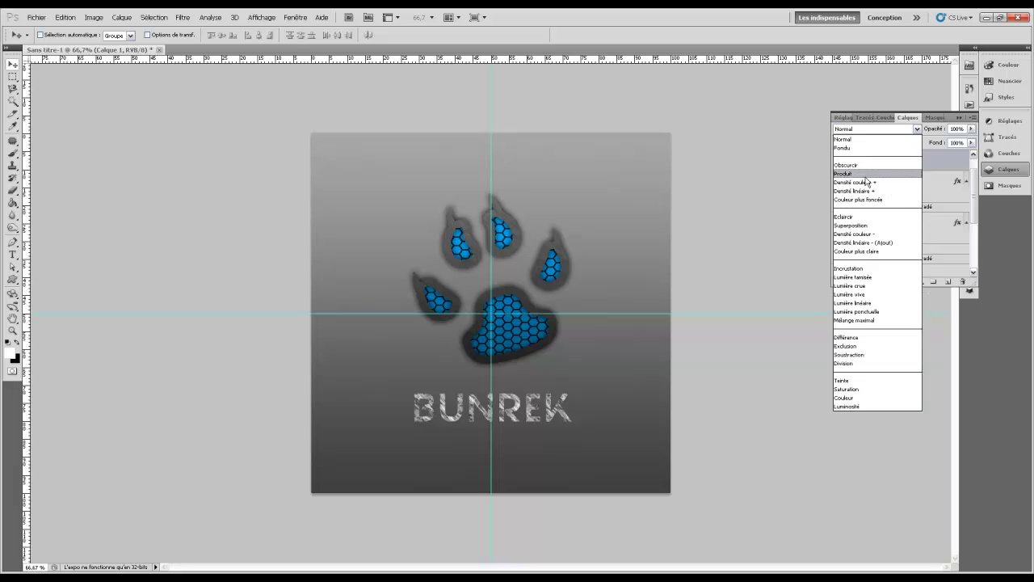
{"action": "left_click", "coordinate": [868, 178]}
{"action": "key", "text": "Tab"}
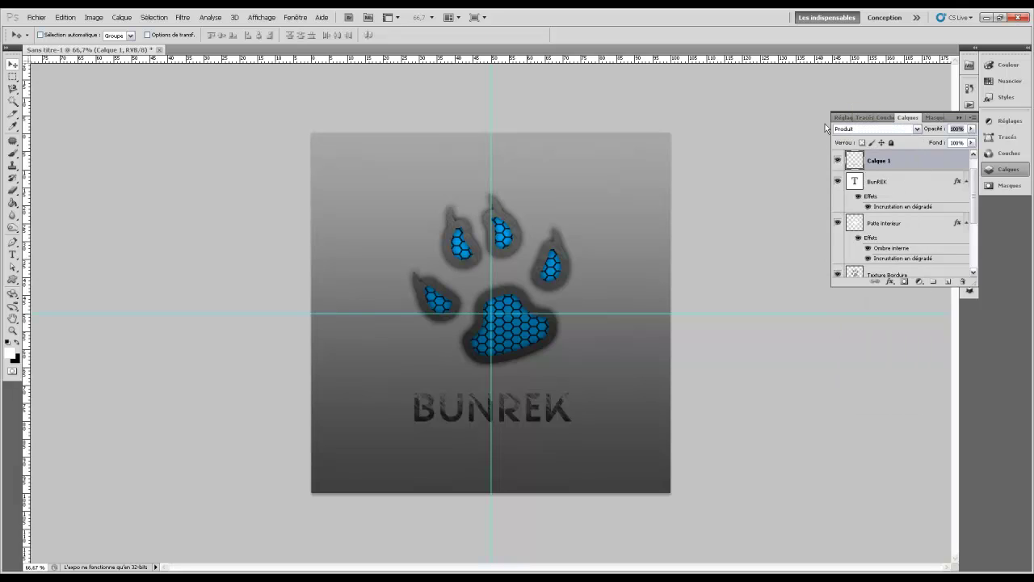
{"action": "type", "text": "29"}
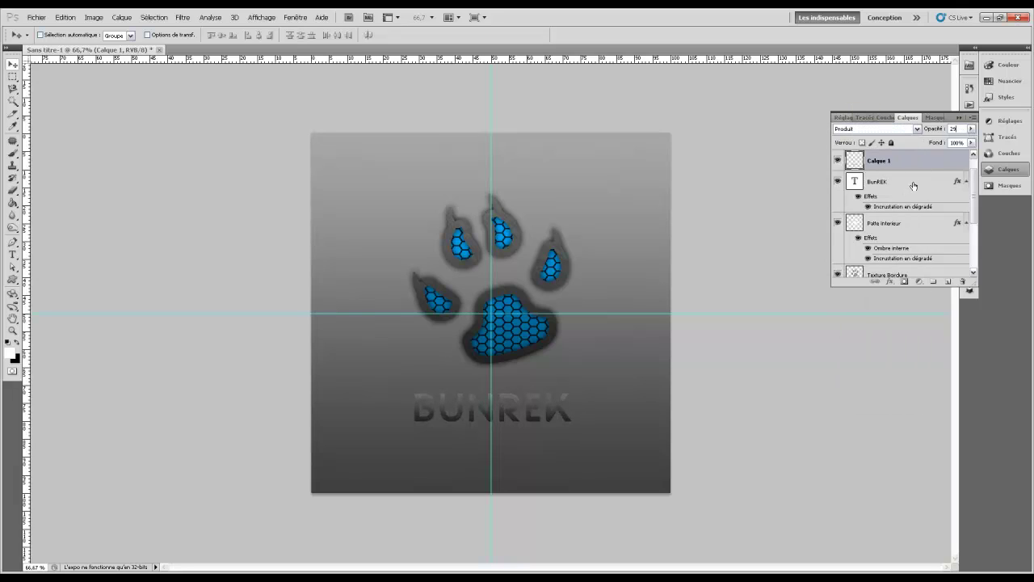
- Add a soft black drop shadow to the BunREK text layer with 100% opacity, 0 px distance and an increased size
{"action": "left_click", "coordinate": [913, 186]}
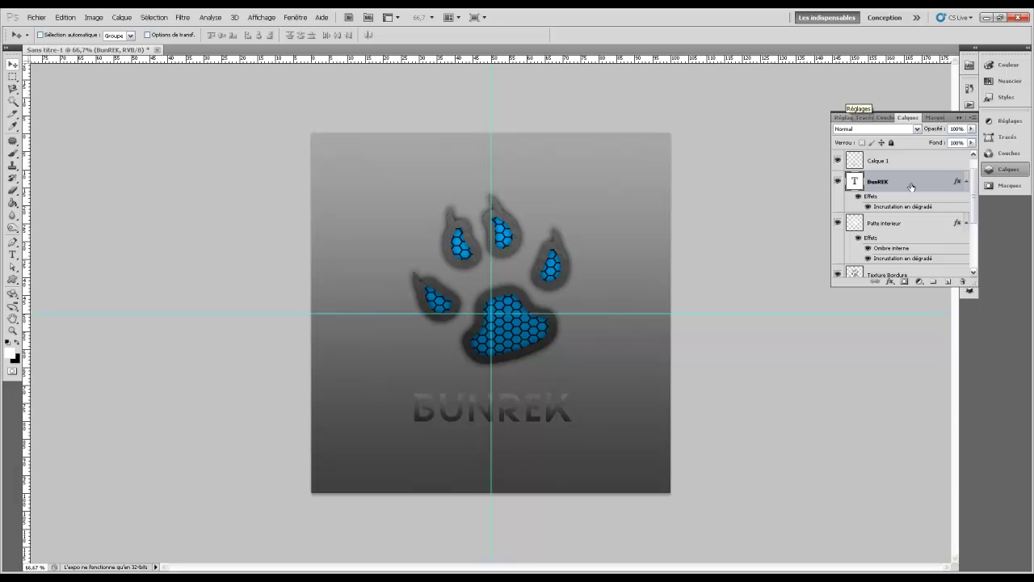
{"action": "double_click", "coordinate": [911, 185]}
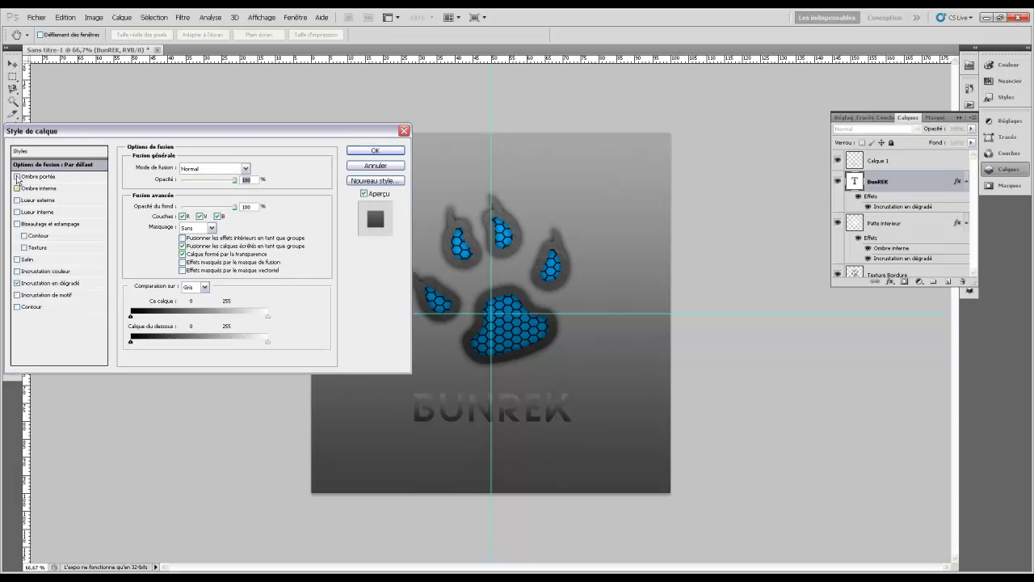
{"action": "left_click", "coordinate": [25, 180]}
{"action": "left_click", "coordinate": [25, 179]}
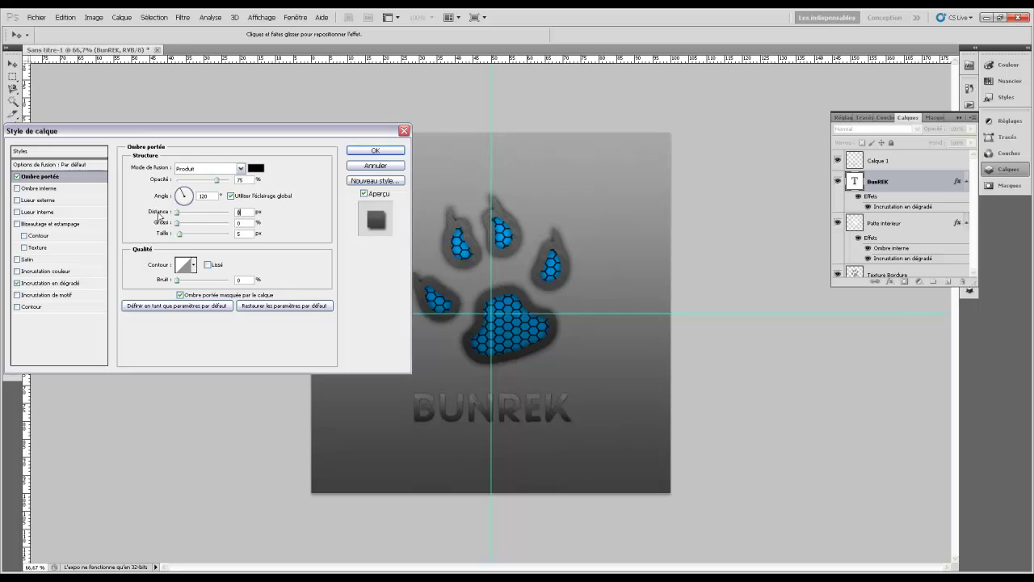
{"action": "left_click_drag", "start_coordinate": [181, 235], "coordinate": [187, 234]}
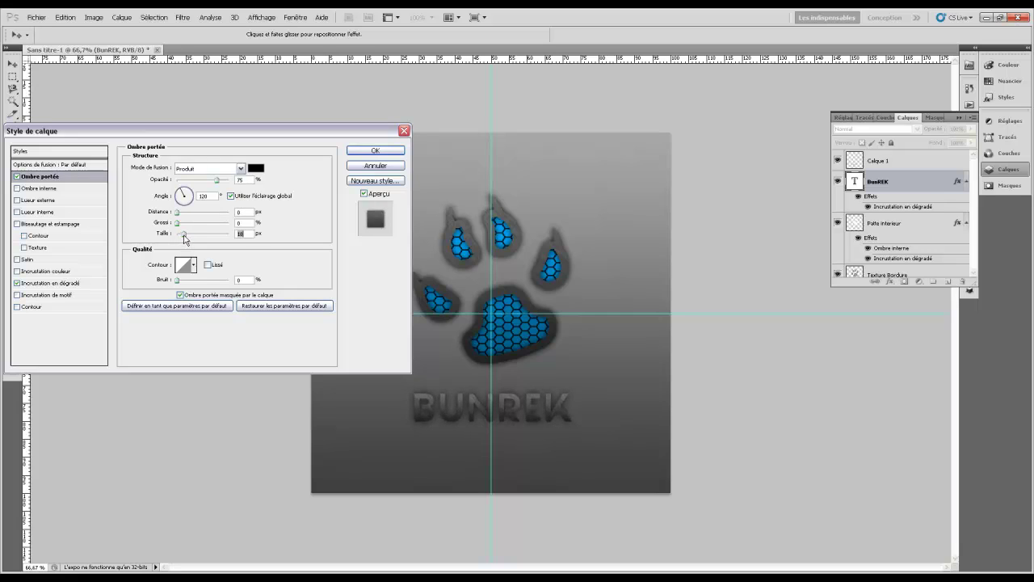
{"action": "left_click_drag", "start_coordinate": [217, 179], "coordinate": [285, 182]}
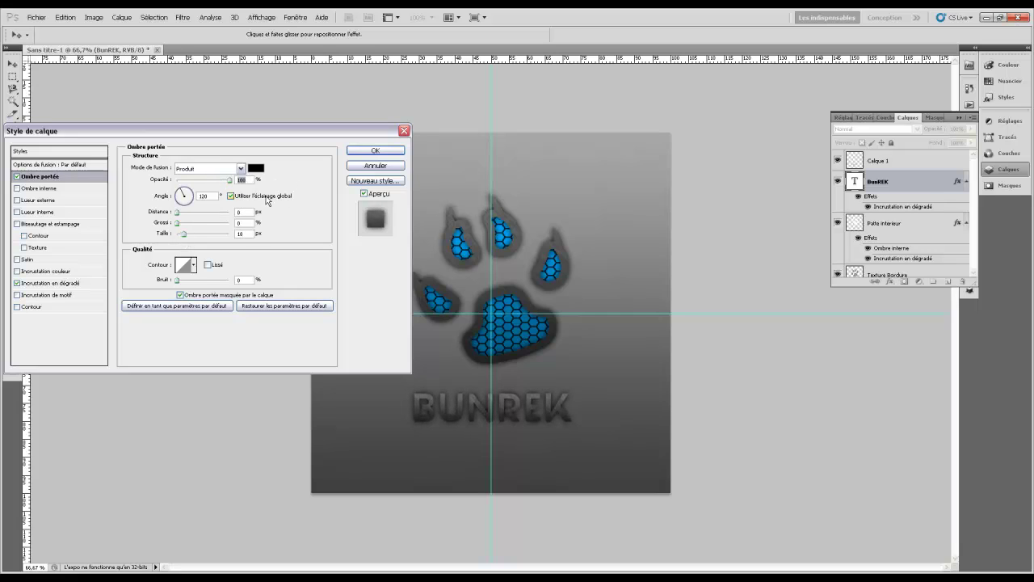
{"action": "left_click", "coordinate": [185, 235]}
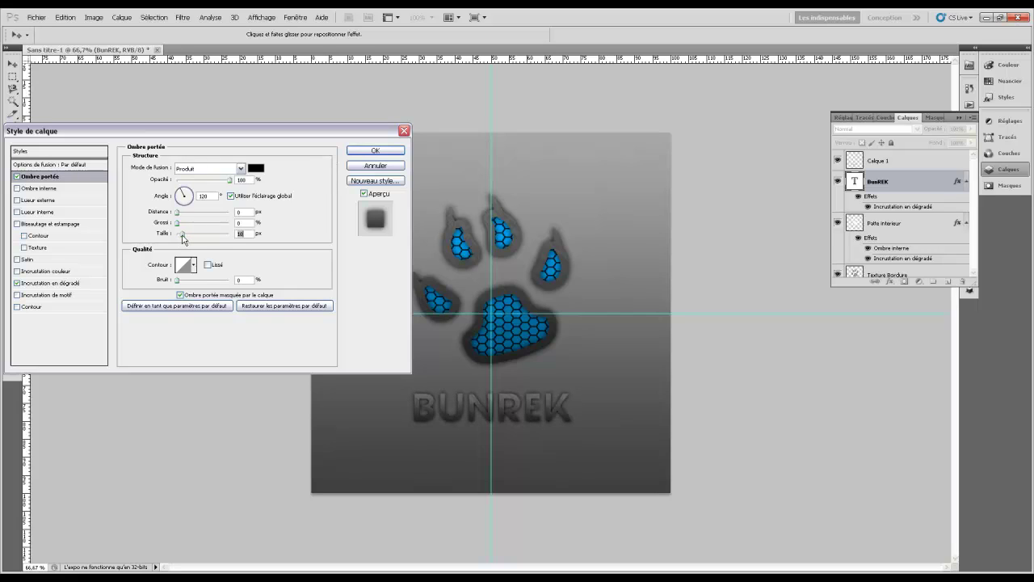
- Darken the end colour of the BunREK text's gradient overlay to #535353 and apply the layer style
{"action": "left_click", "coordinate": [58, 283]}
{"action": "left_click", "coordinate": [212, 191]}
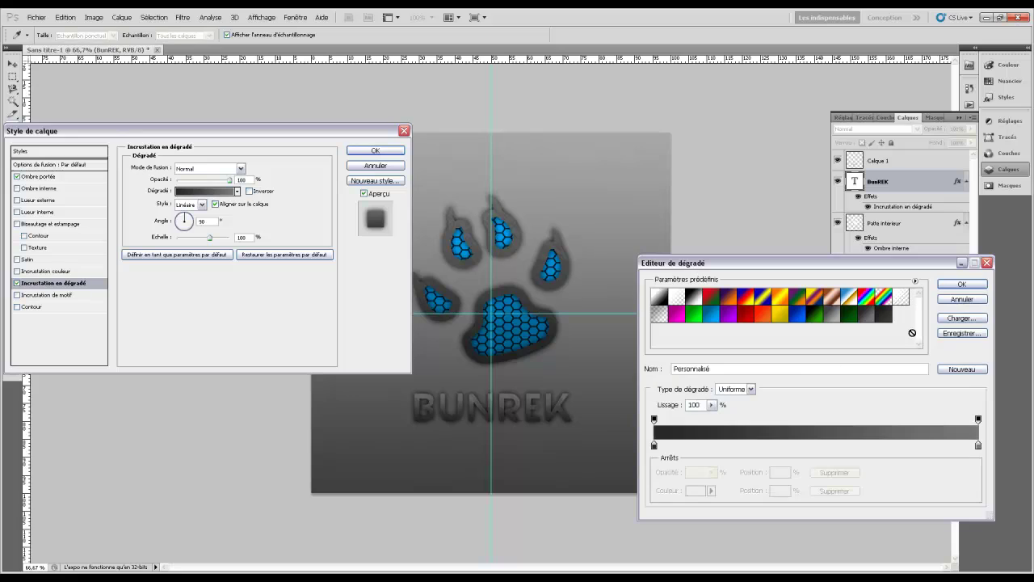
{"action": "left_click", "coordinate": [886, 317]}
{"action": "left_click", "coordinate": [867, 318]}
{"action": "double_click", "coordinate": [977, 445]}
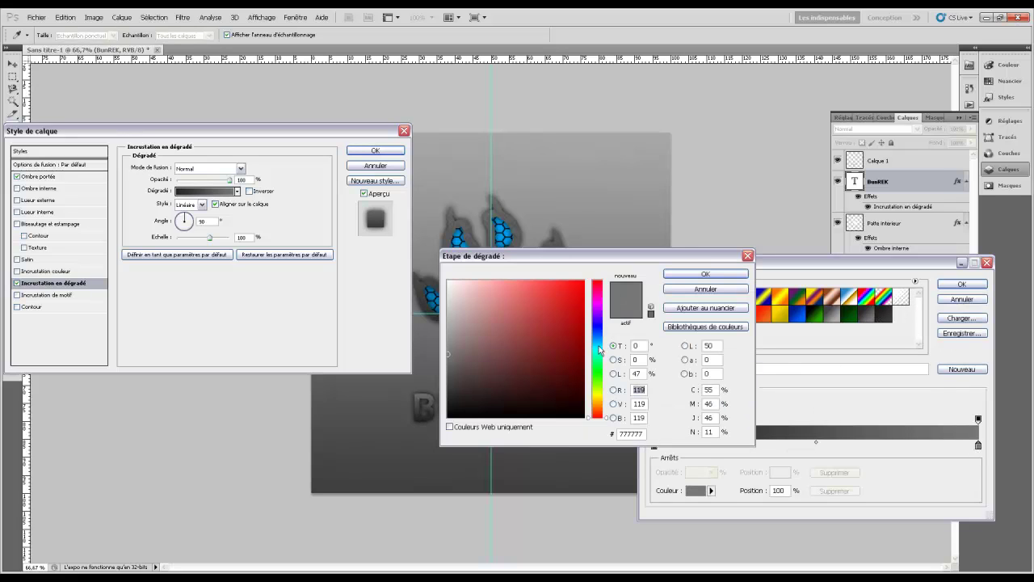
{"action": "left_click_drag", "start_coordinate": [443, 361], "coordinate": [447, 385]}
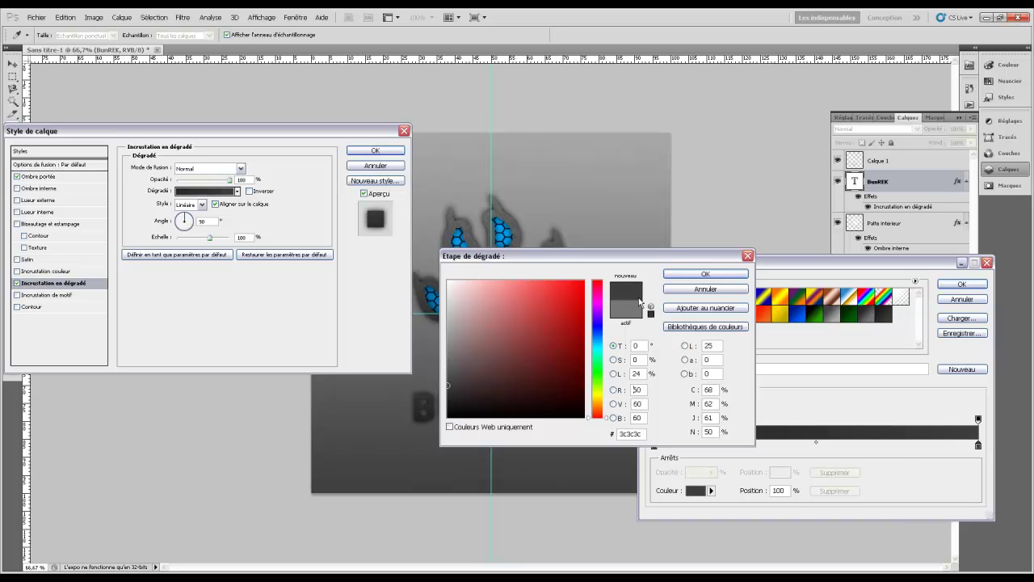
{"action": "left_click", "coordinate": [443, 373]}
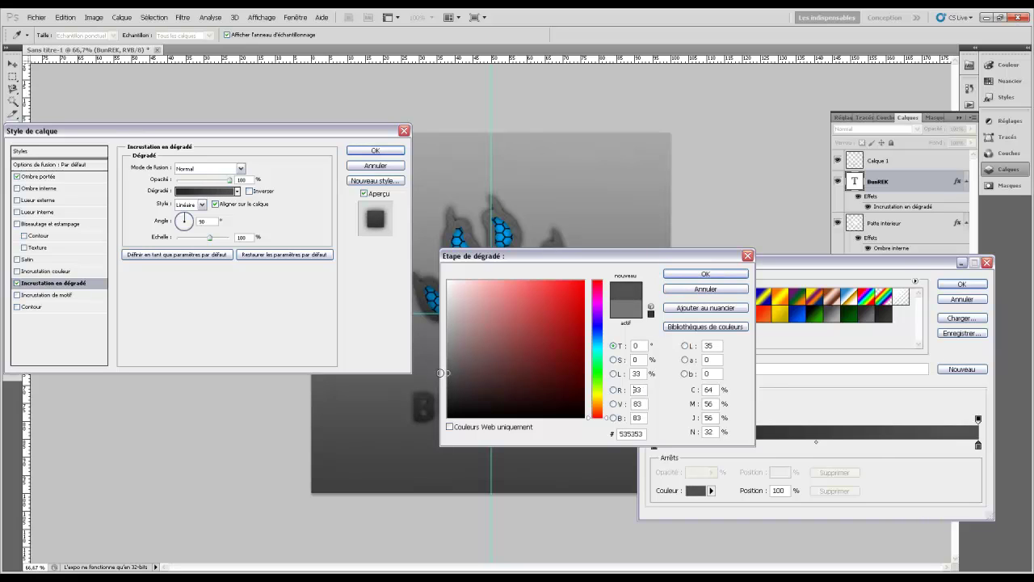
{"action": "left_click", "coordinate": [706, 274]}
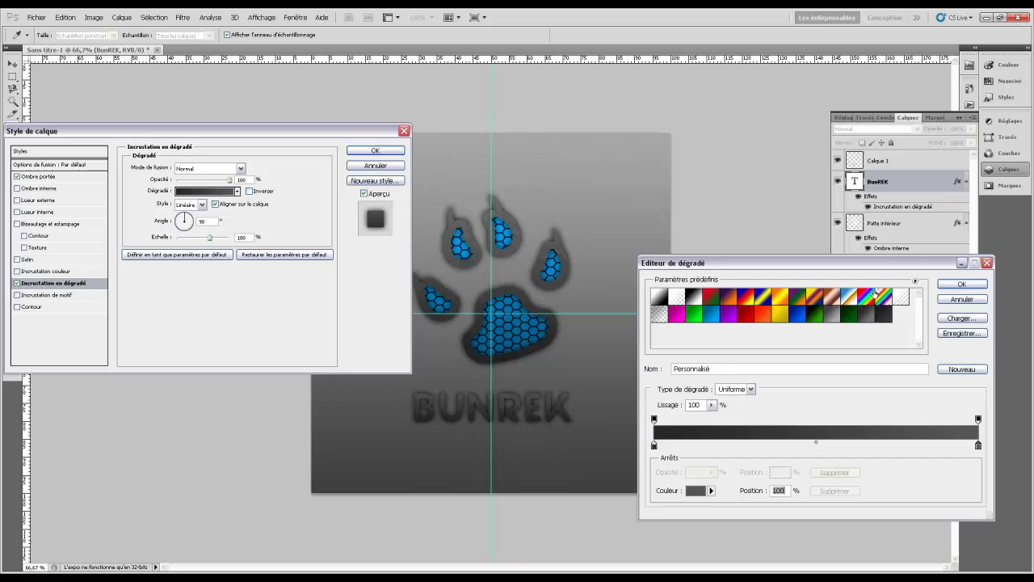
{"action": "left_click", "coordinate": [961, 283]}
{"action": "left_click", "coordinate": [387, 151]}
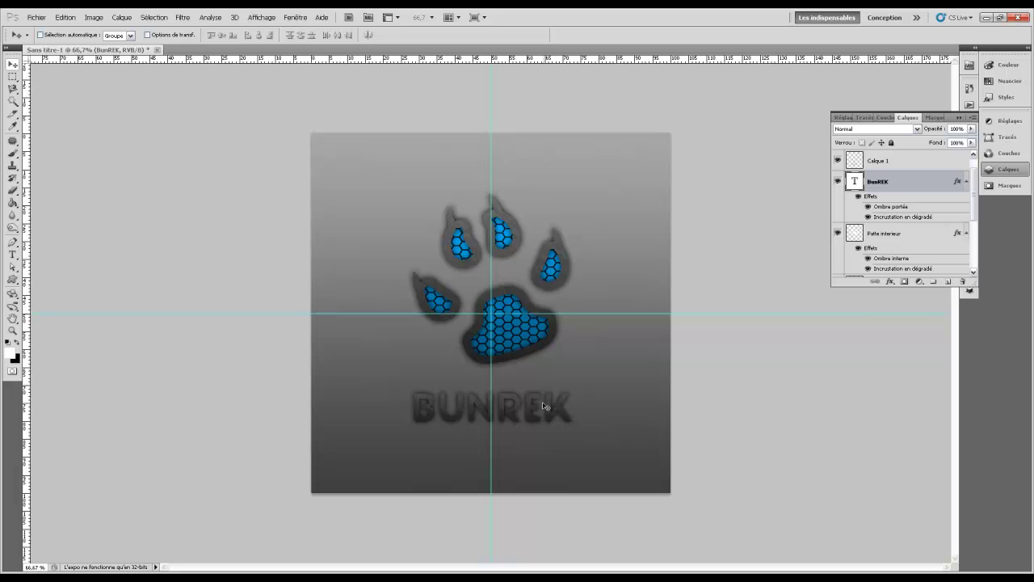
- Select the Patte interieur, Texture Bordure and Patte Bordure layers together, leaving out the Calque 0 background
{"action": "left_click", "coordinate": [869, 161]}
{"action": "scroll", "coordinate": [897, 194], "scroll_direction": "down", "scroll_amount": 1}
{"action": "left_click", "coordinate": [895, 193]}
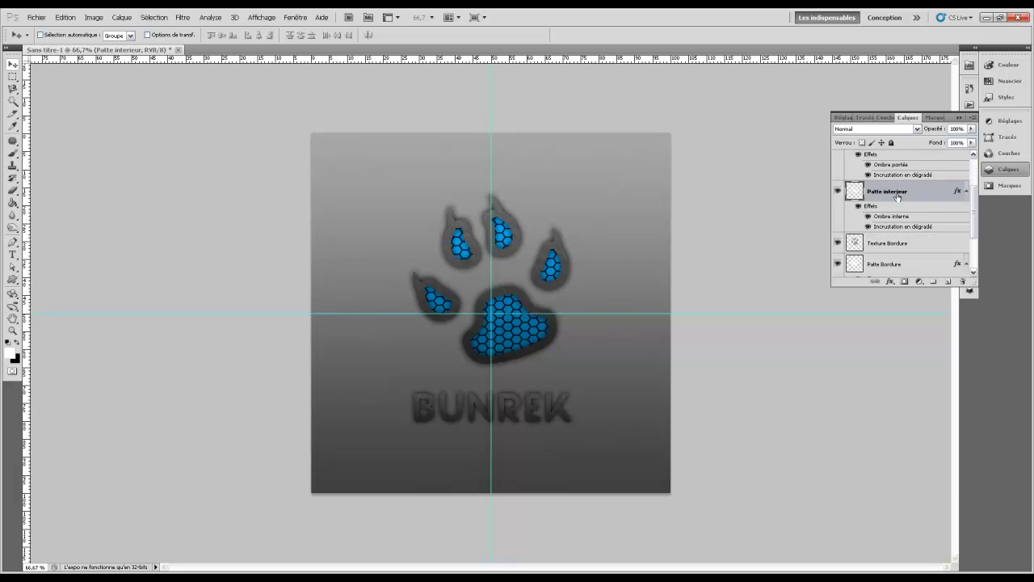
{"action": "scroll", "coordinate": [901, 218], "scroll_direction": "up", "scroll_amount": 1}
{"action": "scroll", "coordinate": [907, 227], "scroll_direction": "down", "scroll_amount": 3}
{"action": "left_click", "coordinate": [887, 251], "text": "shift"}
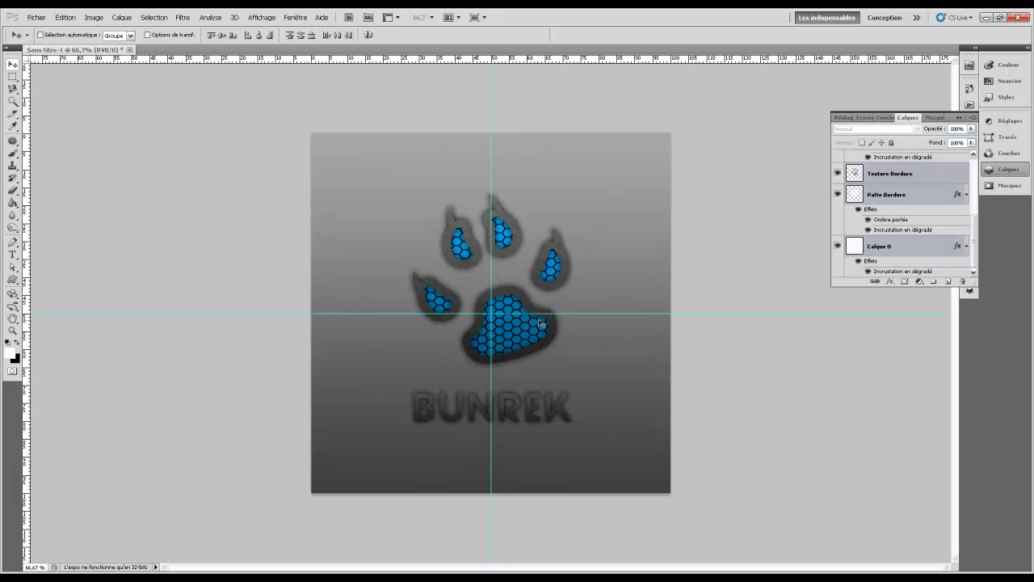
{"action": "left_click", "coordinate": [884, 252], "text": "ctrl"}
{"action": "left_click_drag", "start_coordinate": [532, 341], "coordinate": [515, 347]}
{"action": "left_click", "coordinate": [66, 17]}
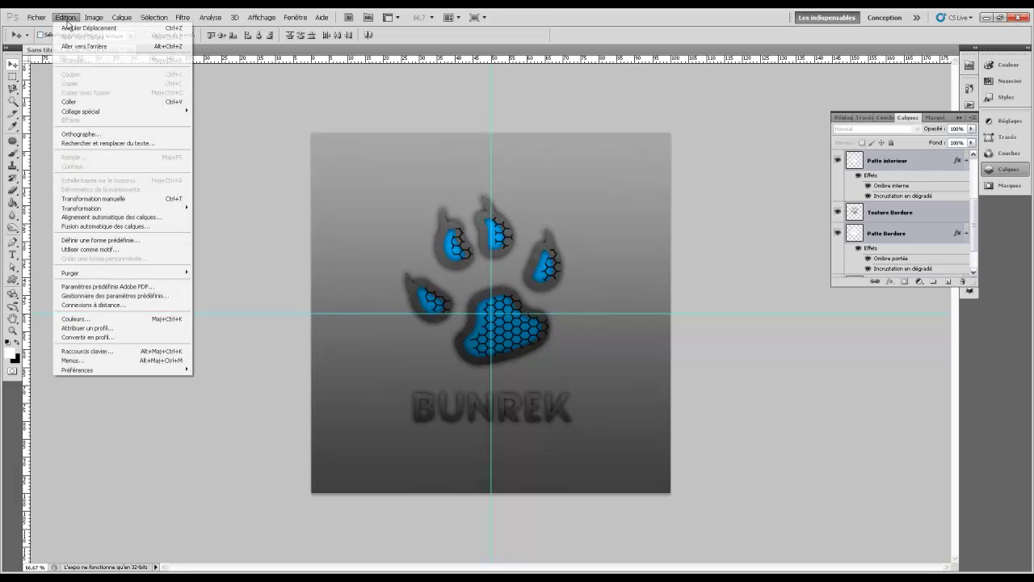
{"action": "left_click", "coordinate": [73, 27]}
- Add the Nid_Abeille_Simple layer to the selected paw layers and move the whole paw slightly left relative to the vertical guide
{"action": "scroll", "coordinate": [895, 232], "scroll_direction": "up", "scroll_amount": 1}
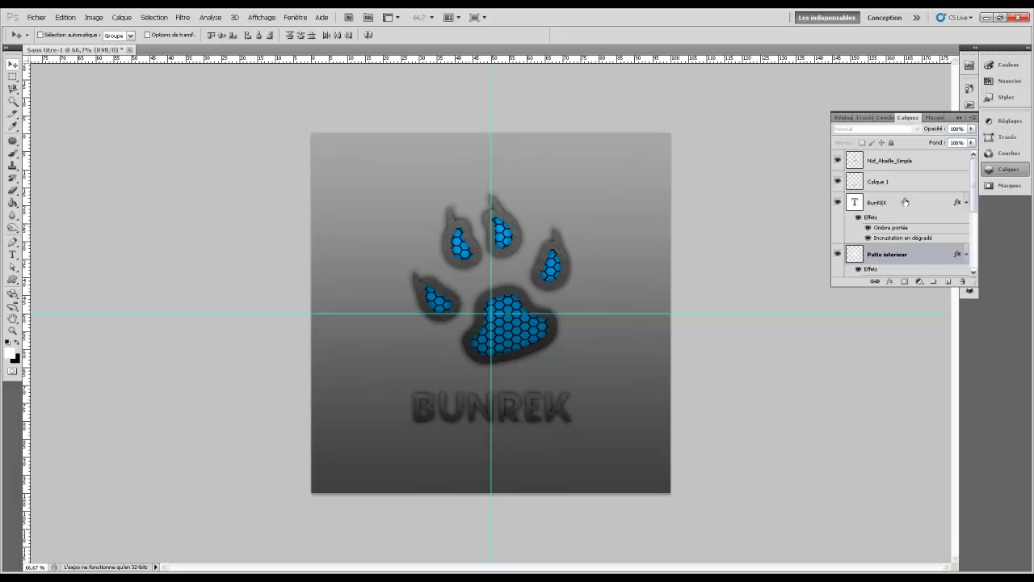
{"action": "left_click", "coordinate": [894, 161], "text": "ctrl"}
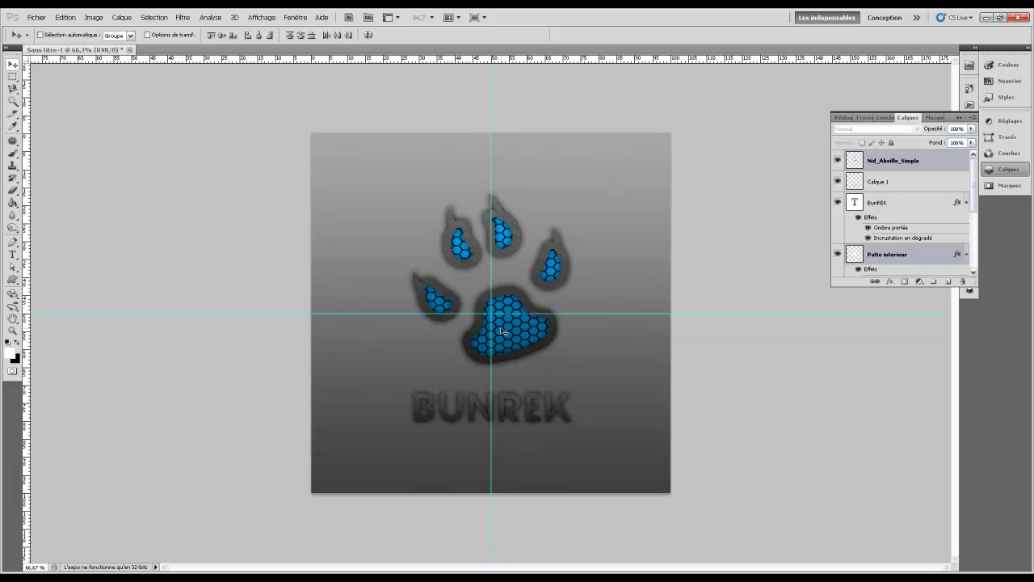
{"action": "left_click_drag", "start_coordinate": [503, 332], "coordinate": [491, 330]}
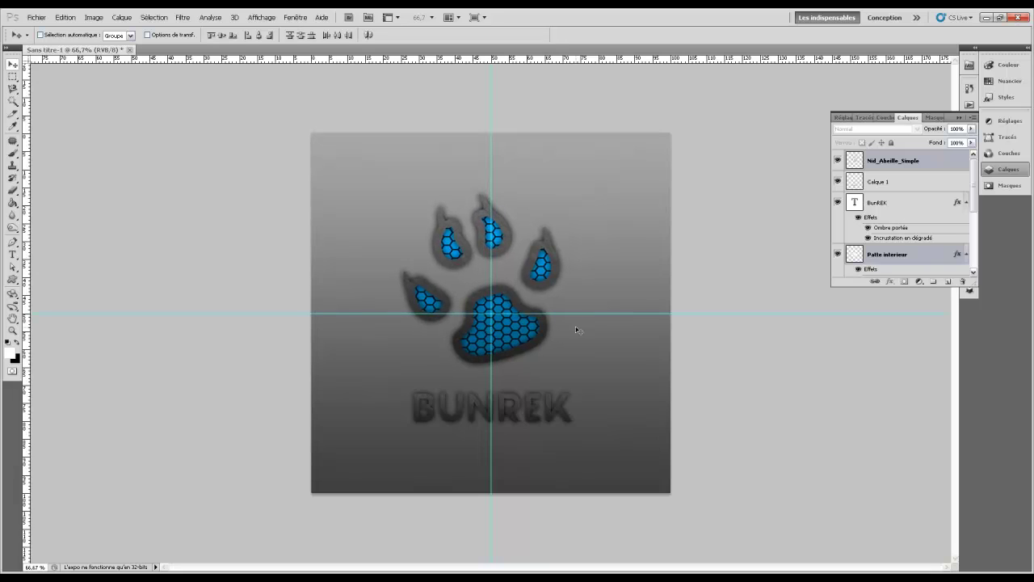